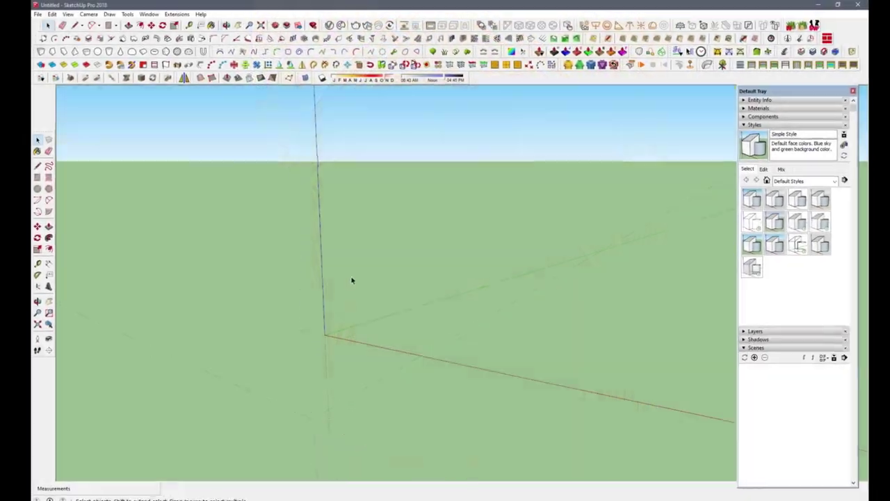
# Draw the rectangular floor footprint from the origin along the green and red axes.
pyautogui.press('l')
pyautogui.click(391, 379)
pyautogui.click(472, 327)
pyautogui.moveTo(425, 338)
pyautogui.mouseDown(button='middle')
pyautogui.moveTo(542, 340)
pyautogui.moveTo(488, 377)
pyautogui.mouseUp(button='middle')
pyautogui.click(541, 341)
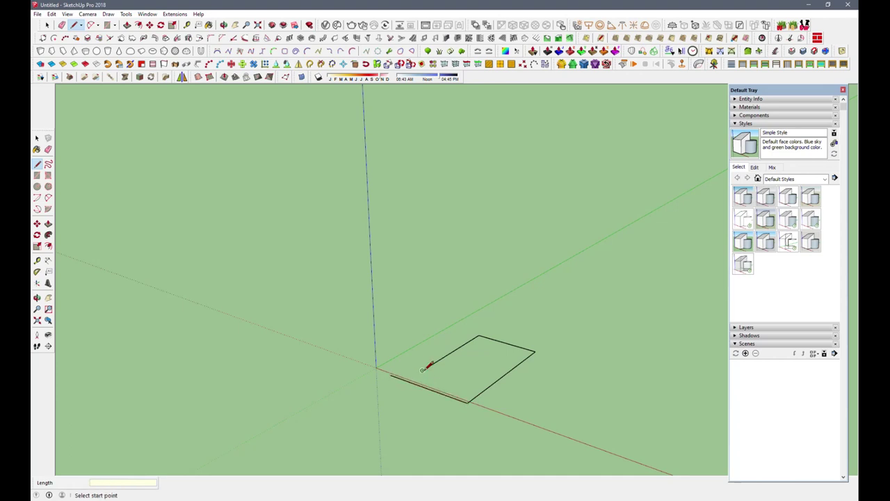
pyautogui.click(390, 376)
# Close the step's bottom face and erase the leftover faces and edges.
pyautogui.press('e')
pyautogui.moveTo(364, 397); pyautogui.dragTo(305, 200, button='middle')
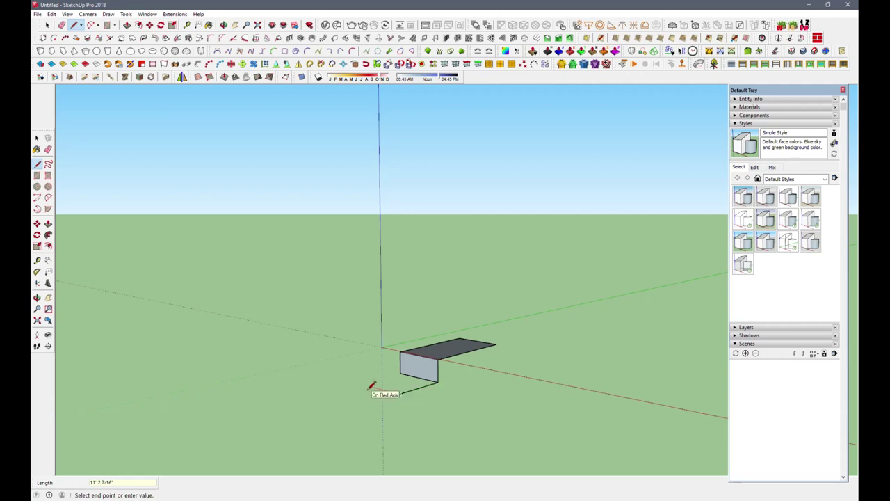
pyautogui.moveTo(370, 388); pyautogui.dragTo(357, 377, button='middle')
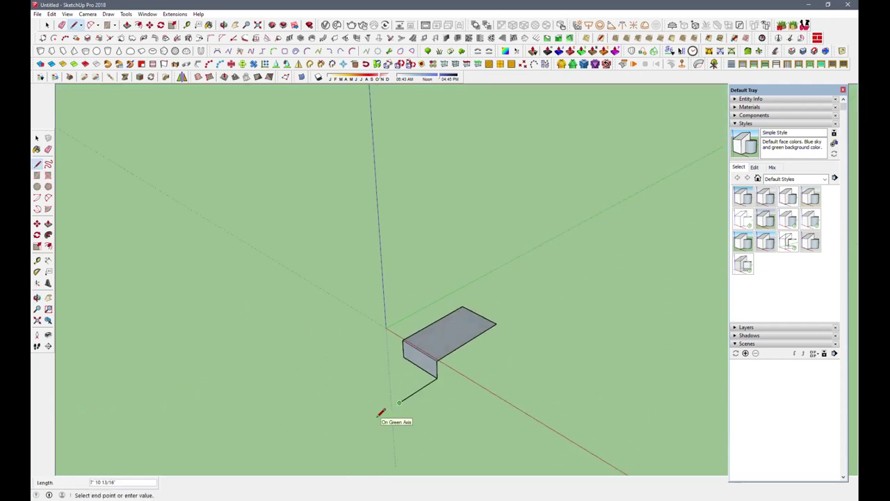
pyautogui.click(347, 391)
pyautogui.click(404, 356)
pyautogui.moveTo(403, 356); pyautogui.dragTo(472, 310, button='middle')
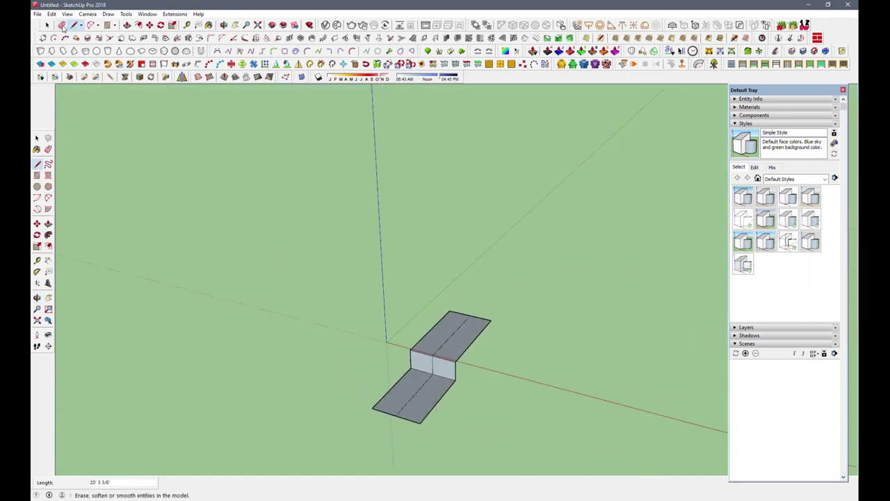
pyautogui.click(62, 26)
pyautogui.click(426, 339)
# Close the wall outline into a tall vertical face.
pyautogui.moveTo(382, 391); pyautogui.dragTo(414, 324, button='middle')
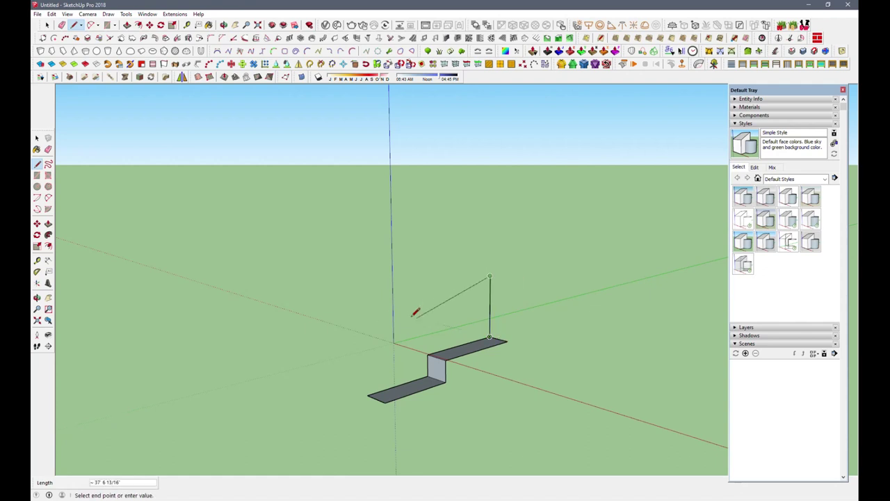
pyautogui.click(364, 296)
pyautogui.moveTo(365, 297)
pyautogui.mouseDown(button='middle')
pyautogui.moveTo(268, 342)
pyautogui.moveTo(374, 398)
pyautogui.moveTo(373, 337)
pyautogui.mouseUp(button='middle')
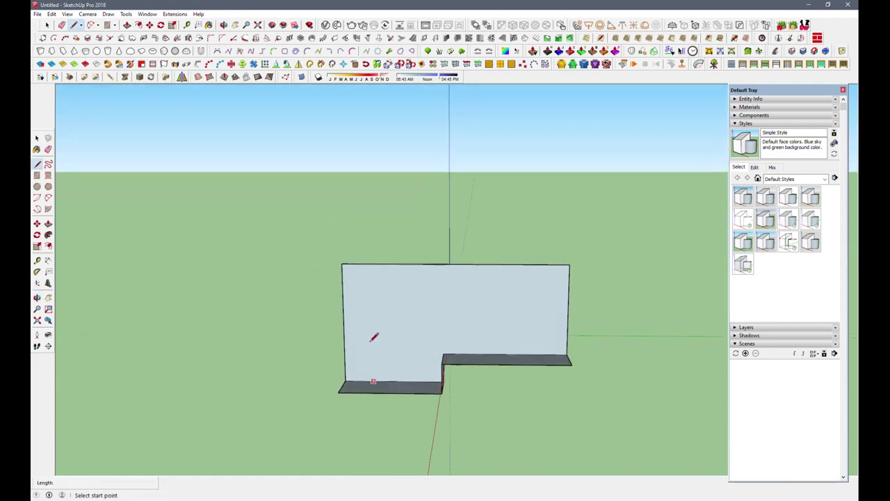
# Add right and left wall section faces at both ends of the wall.
pyautogui.click(443, 354)
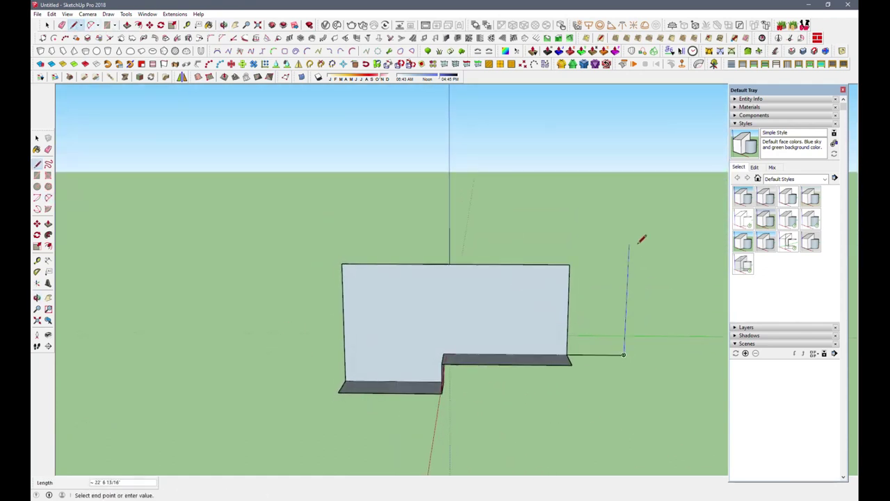
pyautogui.click(628, 264)
pyautogui.click(343, 381)
pyautogui.click(278, 380)
pyautogui.click(273, 264)
pyautogui.click(341, 264)
# Draw two chained arcs along the wall top, one dipping down and one swelling up.
pyautogui.press('a')
pyautogui.moveTo(583, 271); pyautogui.dragTo(496, 301, button='middle')
pyautogui.click(462, 263)
pyautogui.click(569, 263)
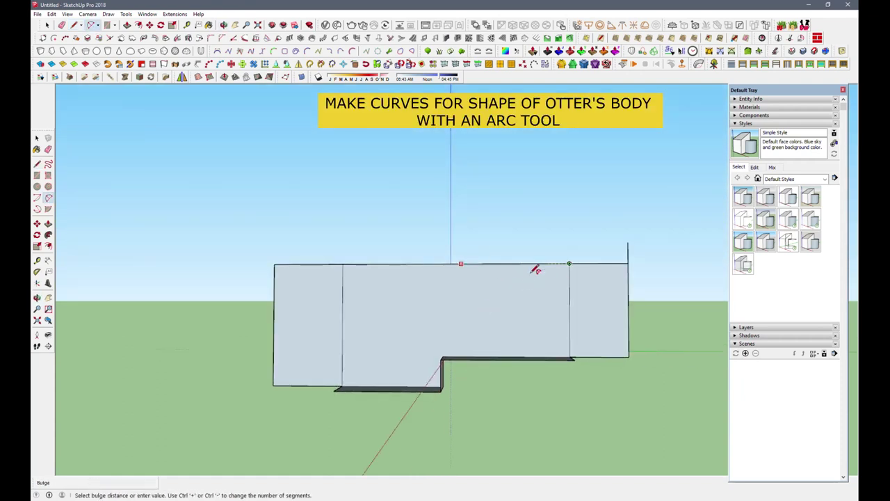
pyautogui.click(530, 274)
pyautogui.click(569, 264)
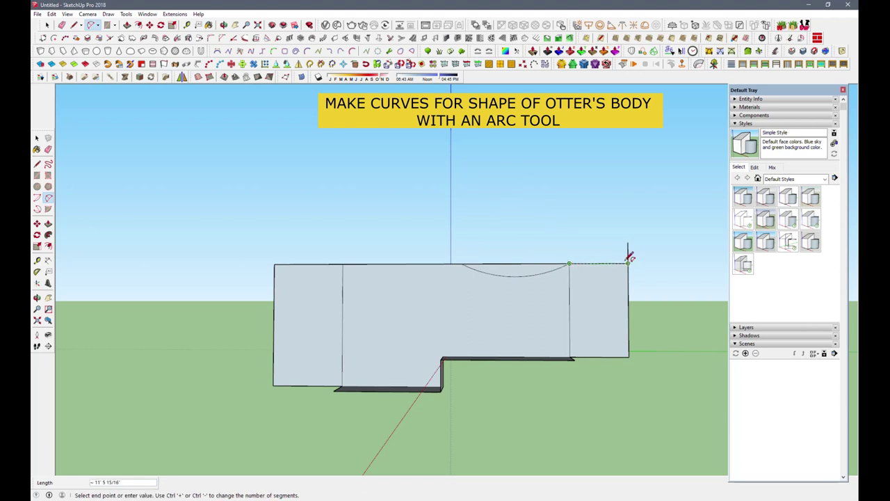
pyautogui.scroll(2, 632, 249)
pyautogui.click(628, 238)
pyautogui.click(610, 239)
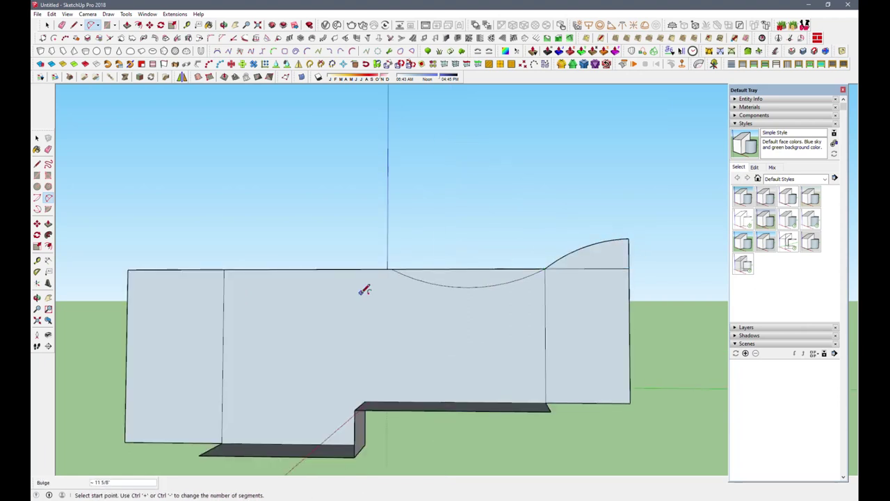
pyautogui.moveTo(363, 290); pyautogui.dragTo(397, 264, button='middle')
# Draw a third arc on the wall top toward the left end.
pyautogui.press('l')
pyautogui.click(91, 27)
pyautogui.click(394, 264)
pyautogui.click(366, 246)
pyautogui.scroll(2, 366, 246)
pyautogui.scroll(-2, 378, 252)
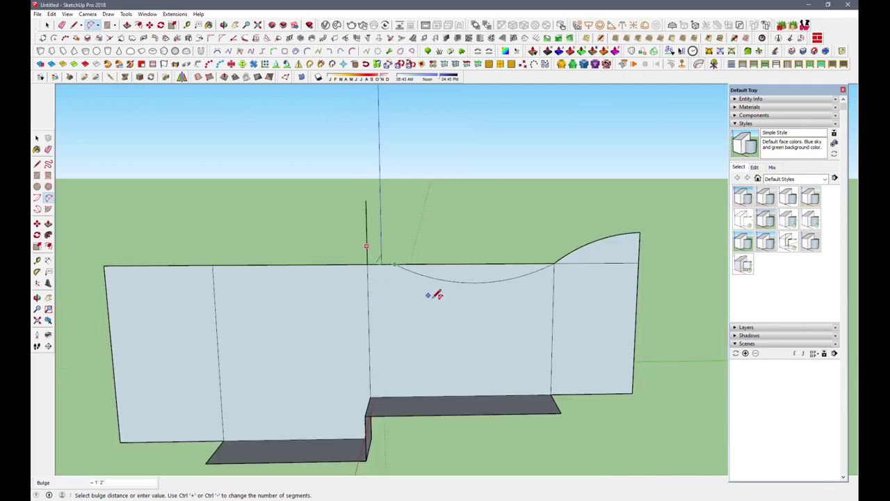
pyautogui.click(386, 252)
# Draw a vertical edge on the wall from an eye-level view.
pyautogui.moveTo(386, 251); pyautogui.dragTo(332, 461, button='middle')
pyautogui.moveTo(396, 441); pyautogui.dragTo(370, 394, button='middle')
pyautogui.moveTo(272, 409)
pyautogui.mouseDown(button='middle')
pyautogui.moveTo(347, 457)
pyautogui.moveTo(327, 417)
pyautogui.mouseUp(button='middle')
pyautogui.moveTo(387, 343); pyautogui.dragTo(408, 324, button='middle')
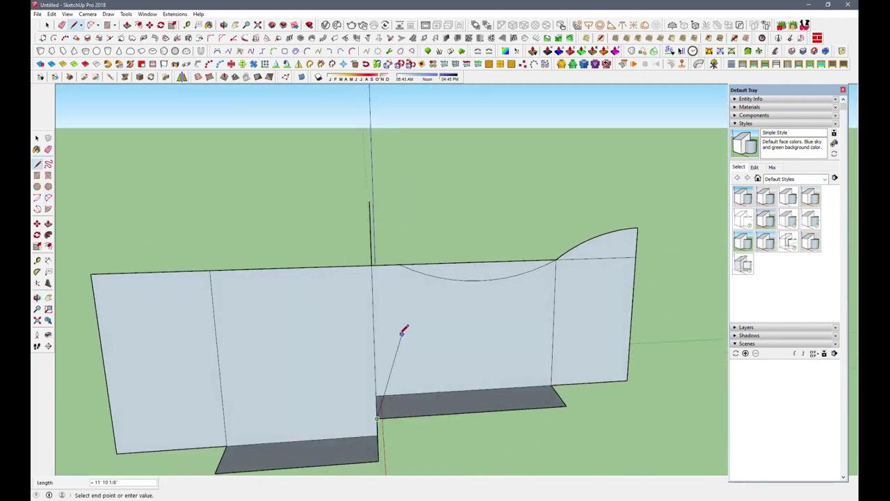
pyautogui.scroll(2, 448, 310)
pyautogui.click(415, 321)
pyautogui.press('Escape')
pyautogui.scroll(-3, 416, 321)
# Raise a vertical edge at the wall's bottom corner and bulge an arc into an arched end face.
pyautogui.moveTo(361, 299); pyautogui.dragTo(311, 282, button='middle')
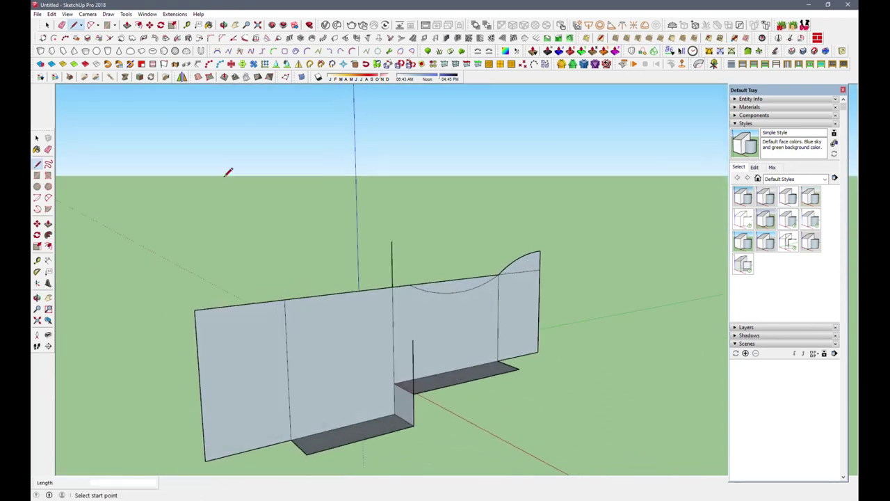
pyautogui.click(89, 25)
pyautogui.click(73, 25)
pyautogui.click(306, 453)
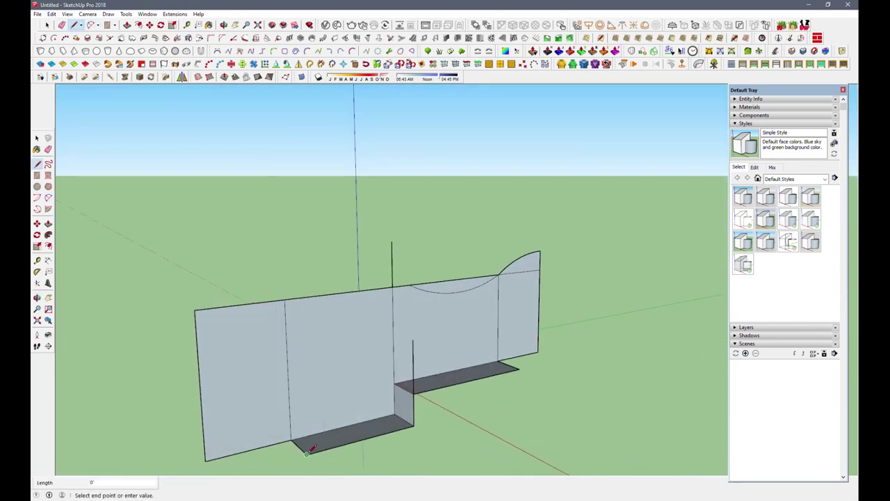
pyautogui.click(306, 415)
pyautogui.click(90, 25)
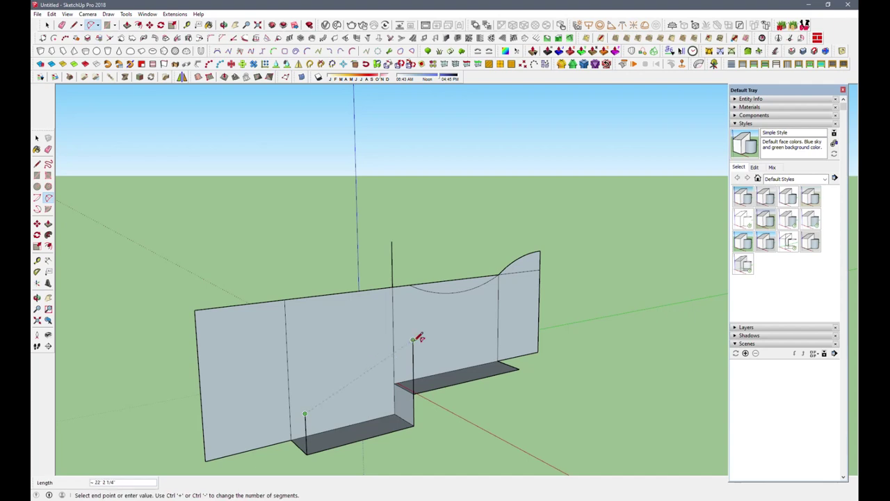
pyautogui.click(415, 339)
pyautogui.moveTo(415, 339); pyautogui.dragTo(469, 321, button='middle')
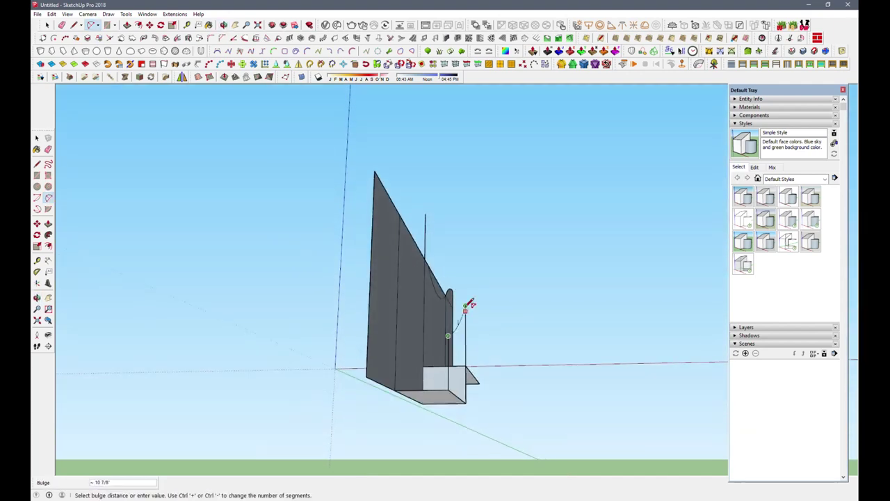
pyautogui.click(465, 276)
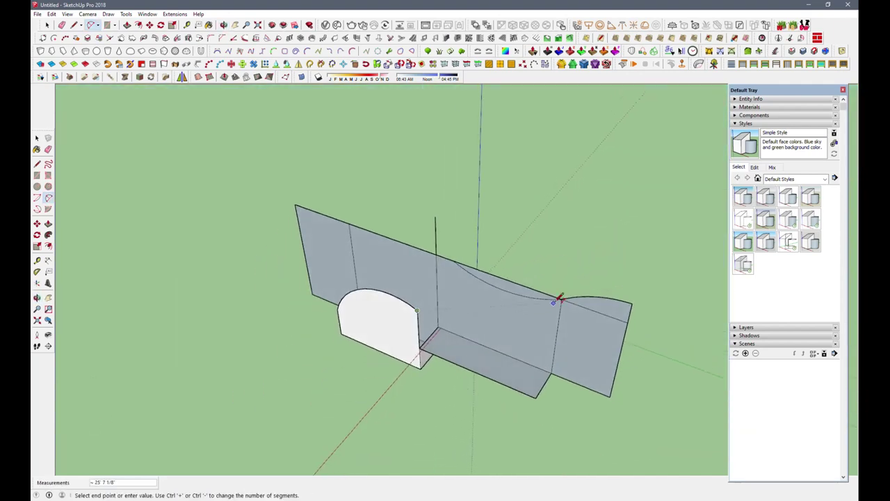
pyautogui.moveTo(390, 371); pyautogui.dragTo(402, 367, button='middle')
# Draw a long sweeping arc across the wall panel from the arch toward the lower right.
pyautogui.click(91, 25)
pyautogui.click(417, 293)
pyautogui.click(579, 362)
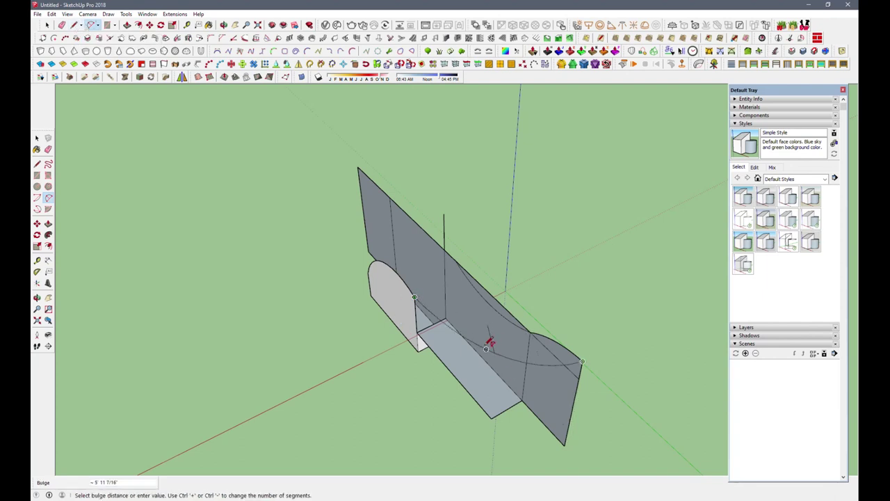
pyautogui.moveTo(487, 338); pyautogui.dragTo(299, 373, button='middle')
pyautogui.moveTo(413, 342); pyautogui.dragTo(411, 338, button='middle')
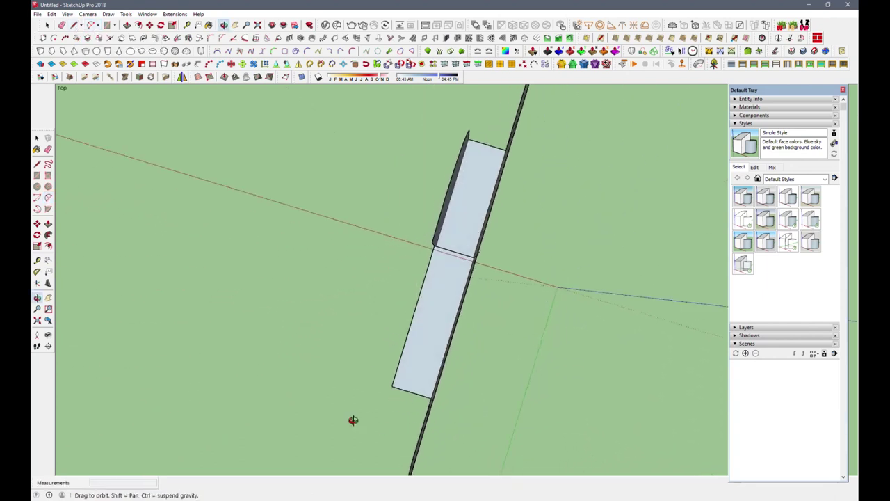
pyautogui.click(411, 338)
pyautogui.moveTo(357, 378)
pyautogui.mouseDown(button='middle')
pyautogui.moveTo(507, 294)
pyautogui.moveTo(554, 302)
pyautogui.moveTo(176, 109)
pyautogui.mouseUp(button='middle')
# Erase the right wall section's face and edges.
pyautogui.press('e')
pyautogui.moveTo(606, 269); pyautogui.dragTo(585, 251)
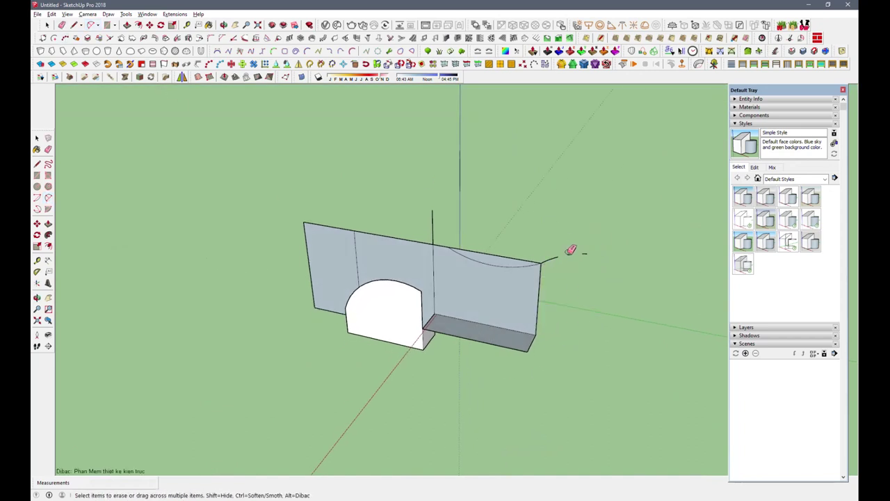
pyautogui.moveTo(550, 252); pyautogui.dragTo(422, 271, button='middle')
# Draw a dipping arc along the wall edge from the arch top, then erase the arch face and leftover edges.
pyautogui.press('a')
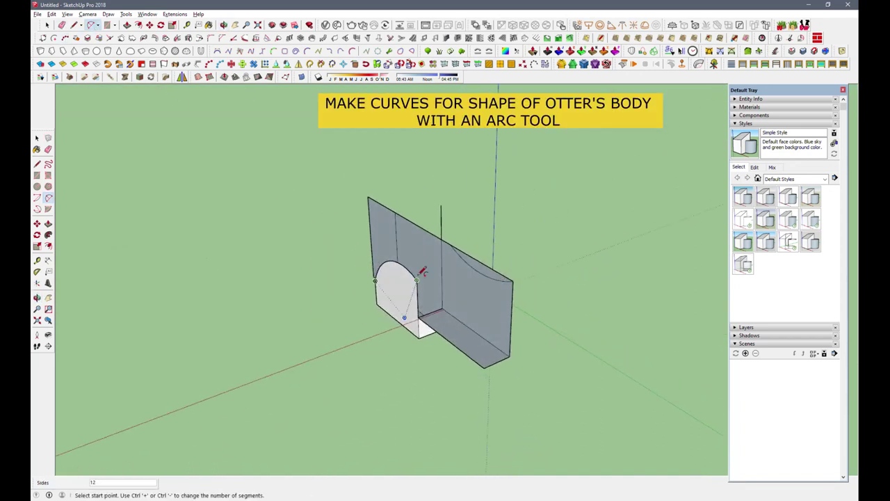
pyautogui.scroll(2, 438, 323)
pyautogui.scroll(2, 408, 322)
pyautogui.click(412, 281)
pyautogui.click(460, 274)
pyautogui.scroll(2, 445, 272)
pyautogui.scroll(3, 428, 271)
pyautogui.click(370, 229)
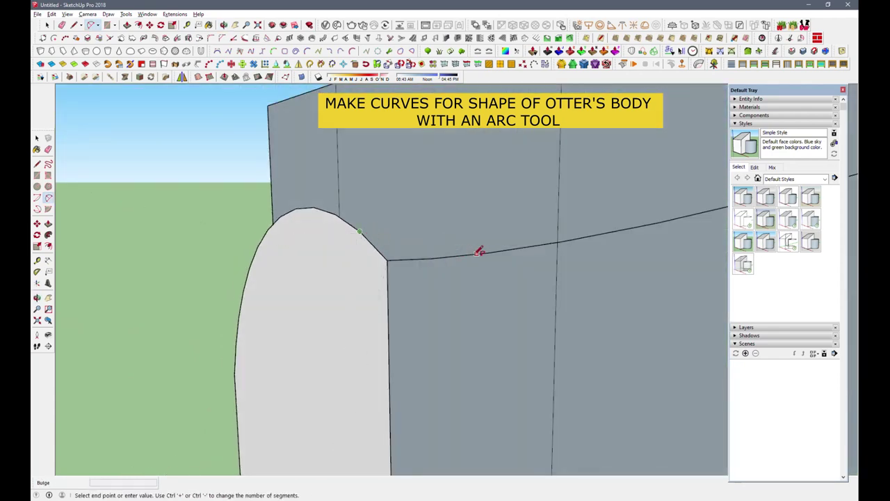
pyautogui.click(480, 249)
pyautogui.click(417, 248)
pyautogui.click(72, 27)
pyautogui.click(397, 258)
# Add a Tape Measure guide up from the wall's bottom edge and draw an arc down to it.
pyautogui.moveTo(434, 265)
pyautogui.mouseDown(button='middle')
pyautogui.moveTo(374, 304)
pyautogui.moveTo(625, 321)
pyautogui.moveTo(622, 313)
pyautogui.moveTo(440, 313)
pyautogui.mouseUp(button='middle')
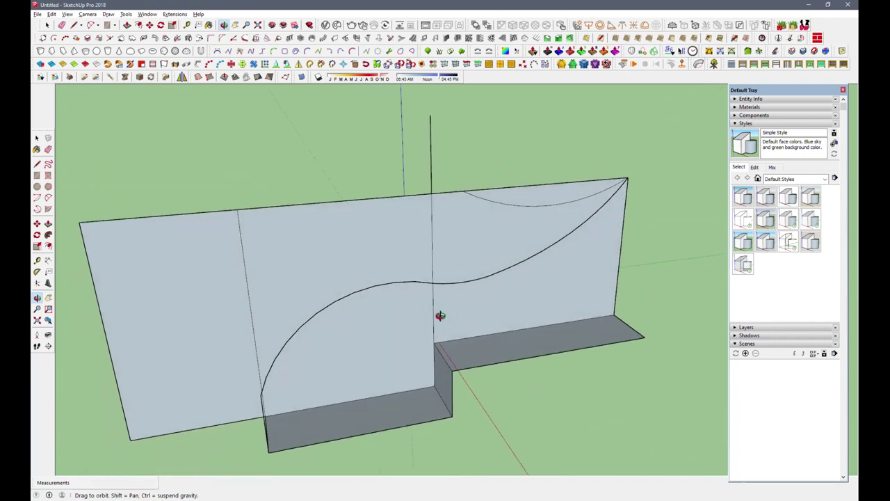
pyautogui.scroll(-3, 368, 385)
pyautogui.click(72, 28)
pyautogui.scroll(2, 398, 396)
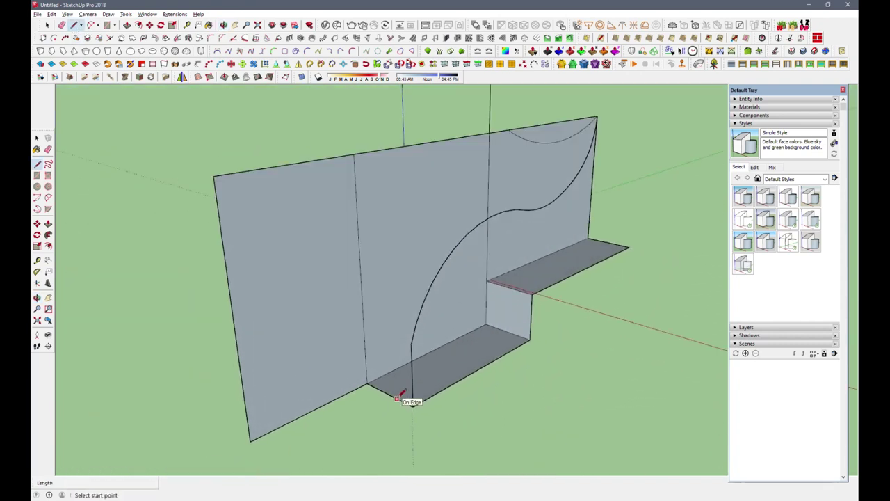
pyautogui.click(92, 26)
pyautogui.click(410, 344)
pyautogui.click(188, 25)
pyautogui.click(399, 367)
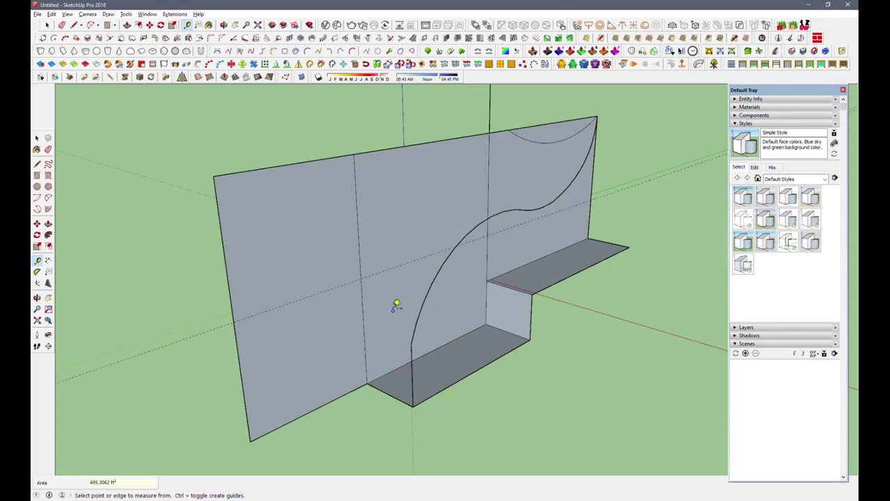
pyautogui.click(365, 276)
pyautogui.click(417, 348)
pyautogui.moveTo(418, 348)
pyautogui.mouseDown(button='middle')
pyautogui.moveTo(515, 244)
pyautogui.moveTo(312, 344)
pyautogui.moveTo(338, 342)
pyautogui.moveTo(278, 314)
pyautogui.moveTo(319, 270)
pyautogui.mouseUp(button='middle')
pyautogui.click(512, 256)
# Draw chained arcs forming the otter's head curve.
pyautogui.click(324, 266)
pyautogui.click(289, 260)
pyautogui.click(288, 257)
pyautogui.click(228, 232)
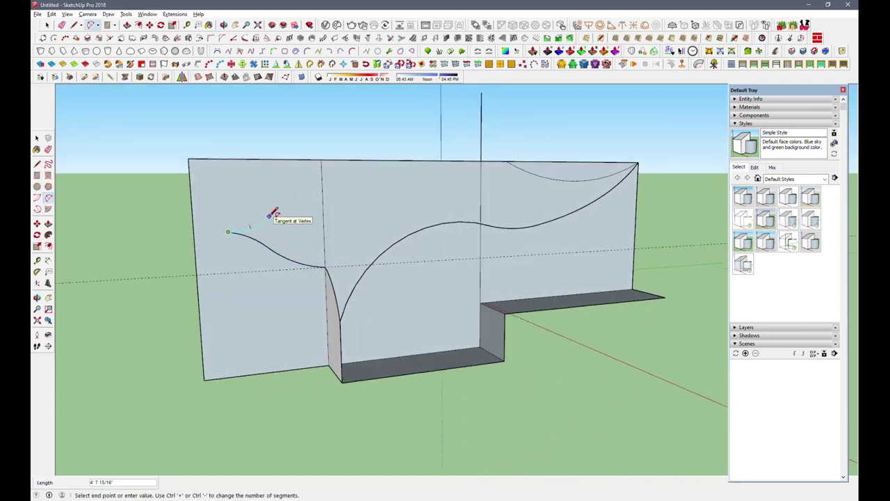
pyautogui.scroll(2, 273, 213)
pyautogui.click(273, 214)
pyautogui.click(253, 213)
pyautogui.click(275, 212)
pyautogui.doubleClick(405, 191)
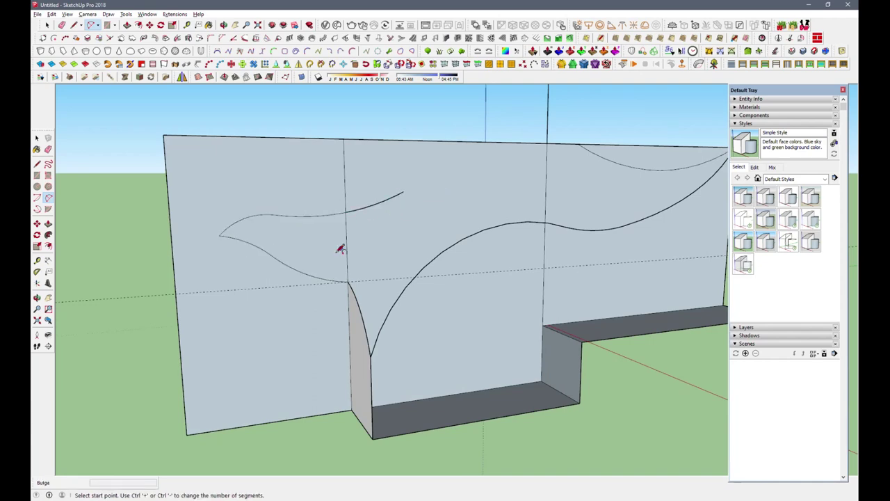
pyautogui.scroll(-2, 404, 192)
# Draw the long arc for the otter's back and erase the stray edge.
pyautogui.click(400, 208)
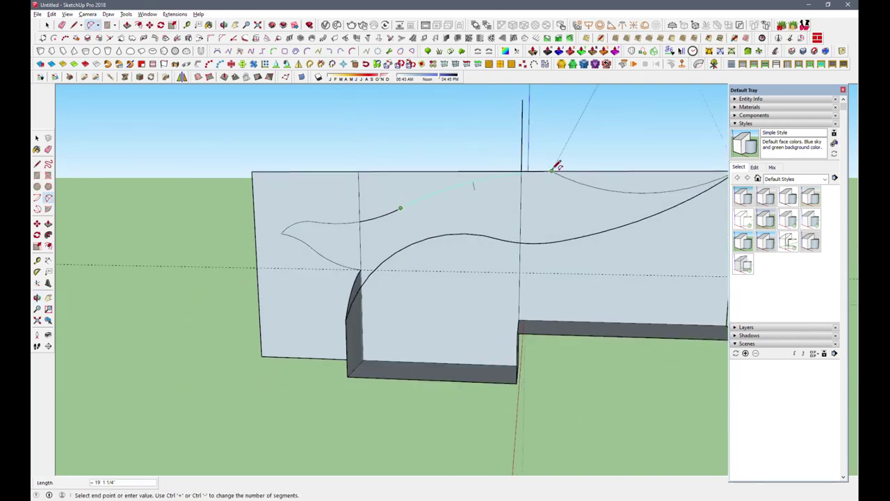
pyautogui.click(606, 185)
pyautogui.moveTo(603, 185); pyautogui.dragTo(577, 216, button='middle')
pyautogui.scroll(3, 578, 216)
pyautogui.press('e')
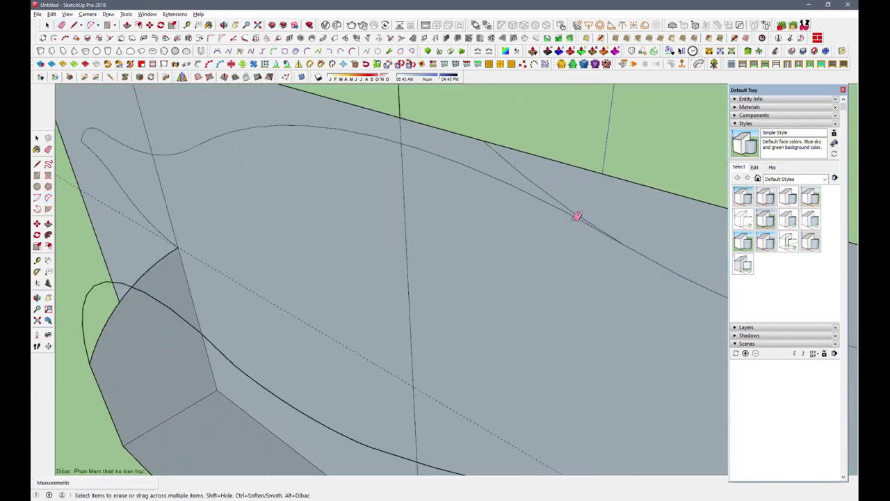
pyautogui.click(539, 181)
pyautogui.scroll(-3, 334, 327)
pyautogui.moveTo(334, 327)
pyautogui.mouseDown(button='middle')
pyautogui.moveTo(303, 327)
pyautogui.moveTo(436, 328)
pyautogui.mouseUp(button='middle')
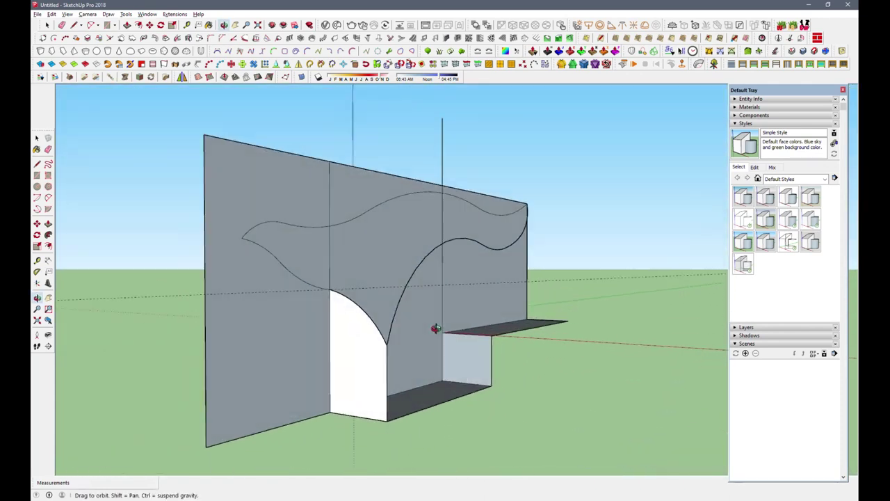
# Draw arcs from the outline's left tip down to the step corner, forming a narrow pointed shape.
pyautogui.click(94, 26)
pyautogui.click(245, 238)
pyautogui.click(394, 341)
pyautogui.moveTo(377, 288)
pyautogui.mouseDown(button='middle')
pyautogui.moveTo(512, 256)
pyautogui.moveTo(448, 242)
pyautogui.moveTo(279, 314)
pyautogui.moveTo(344, 278)
pyautogui.moveTo(299, 221)
pyautogui.moveTo(334, 262)
pyautogui.moveTo(364, 179)
pyautogui.mouseUp(button='middle')
pyautogui.click(449, 242)
pyautogui.click(277, 178)
pyautogui.click(340, 283)
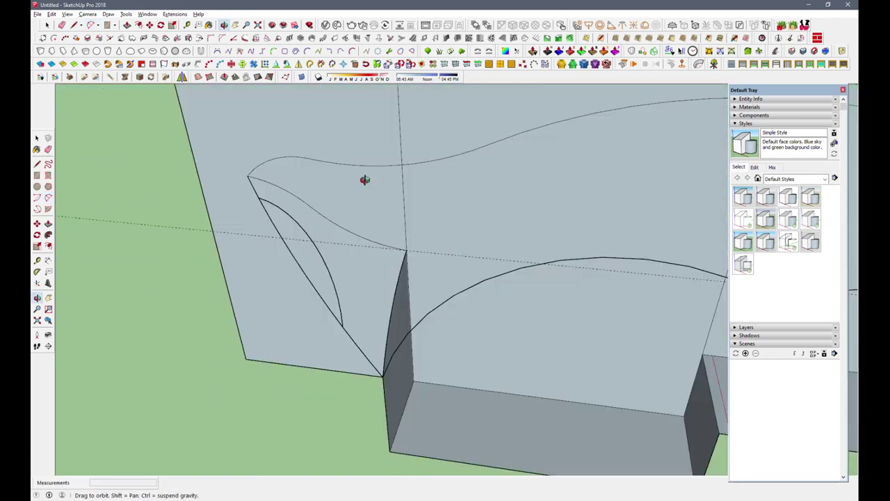
# Draw arcs along the otter's head and body curve edges on the wall.
pyautogui.press('Escape')
pyautogui.moveTo(403, 241); pyautogui.dragTo(334, 195, button='middle')
pyautogui.click(327, 183)
pyautogui.click(360, 289)
pyautogui.moveTo(360, 289)
pyautogui.mouseDown(button='middle')
pyautogui.moveTo(364, 203)
pyautogui.moveTo(387, 168)
pyautogui.moveTo(369, 225)
pyautogui.mouseUp(button='middle')
pyautogui.click(379, 168)
pyautogui.click(363, 309)
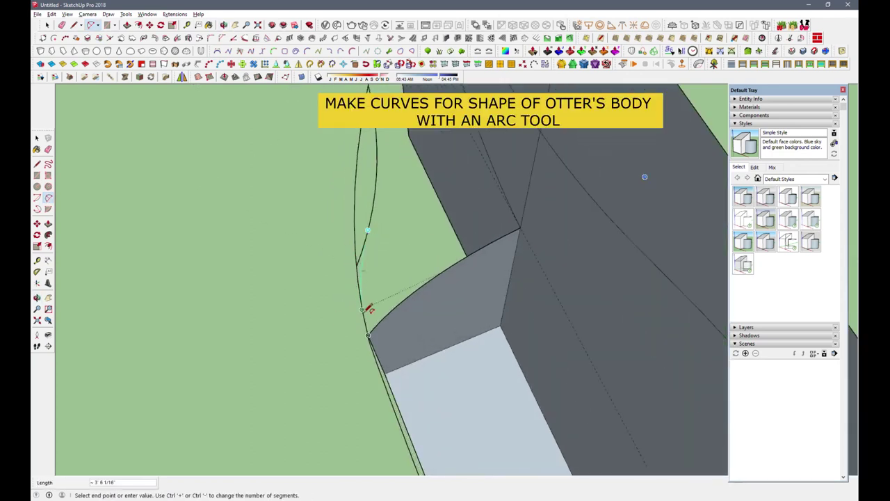
pyautogui.moveTo(364, 298)
pyautogui.mouseDown(button='middle')
pyautogui.moveTo(404, 294)
pyautogui.moveTo(383, 395)
pyautogui.moveTo(392, 407)
pyautogui.mouseUp(button='middle')
# Add a short arc near the top and erase the unwanted stray curve.
pyautogui.press('e')
pyautogui.moveTo(375, 350)
pyautogui.mouseDown(button='middle')
pyautogui.moveTo(372, 327)
pyautogui.moveTo(350, 364)
pyautogui.moveTo(411, 255)
pyautogui.moveTo(383, 143)
pyautogui.mouseUp(button='middle')
pyautogui.press('a')
pyautogui.click(383, 140)
pyautogui.click(373, 205)
pyautogui.moveTo(373, 204)
pyautogui.mouseDown(button='middle')
pyautogui.moveTo(387, 175)
pyautogui.moveTo(391, 200)
pyautogui.mouseUp(button='middle')
pyautogui.press('e')
pyautogui.moveTo(334, 347); pyautogui.dragTo(324, 403)
pyautogui.moveTo(324, 403)
pyautogui.mouseDown(button='middle')
pyautogui.moveTo(408, 258)
pyautogui.moveTo(371, 298)
pyautogui.moveTo(397, 308)
pyautogui.moveTo(440, 212)
pyautogui.moveTo(418, 153)
pyautogui.mouseUp(button='middle')
pyautogui.scroll(-5, 389, 215)
pyautogui.moveTo(390, 215)
pyautogui.mouseDown(button='middle')
pyautogui.moveTo(415, 266)
pyautogui.moveTo(395, 311)
pyautogui.mouseUp(button='middle')
# Draw a half-round arch between the box's corners, plus an arc to the panel corner.
pyautogui.press('a')
pyautogui.click(452, 233)
pyautogui.click(485, 301)
pyautogui.scroll(2, 482, 278)
pyautogui.scroll(2, 483, 258)
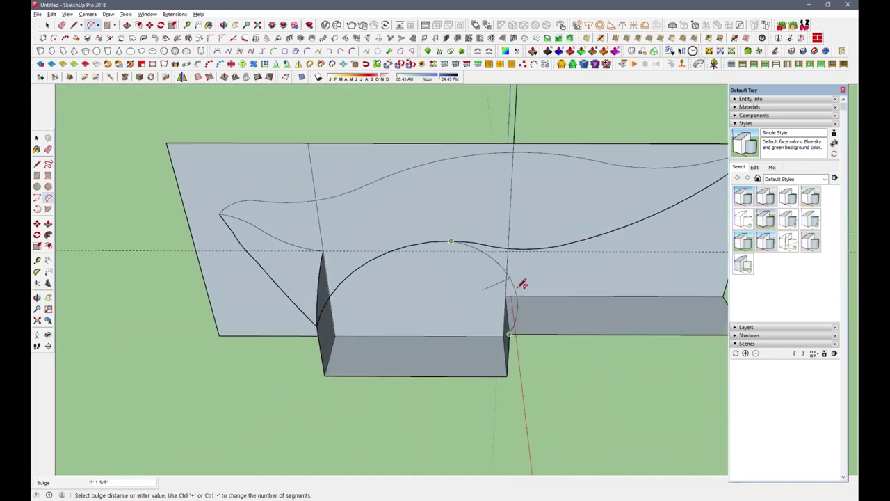
pyautogui.moveTo(497, 298)
pyautogui.mouseDown(button='middle')
pyautogui.moveTo(557, 322)
pyautogui.moveTo(449, 183)
pyautogui.moveTo(382, 183)
pyautogui.moveTo(491, 377)
pyautogui.mouseUp(button='middle')
pyautogui.click(548, 322)
pyautogui.click(488, 377)
pyautogui.scroll(-2, 490, 377)
pyautogui.click(681, 253)
pyautogui.moveTo(519, 325); pyautogui.dragTo(497, 317, button='middle')
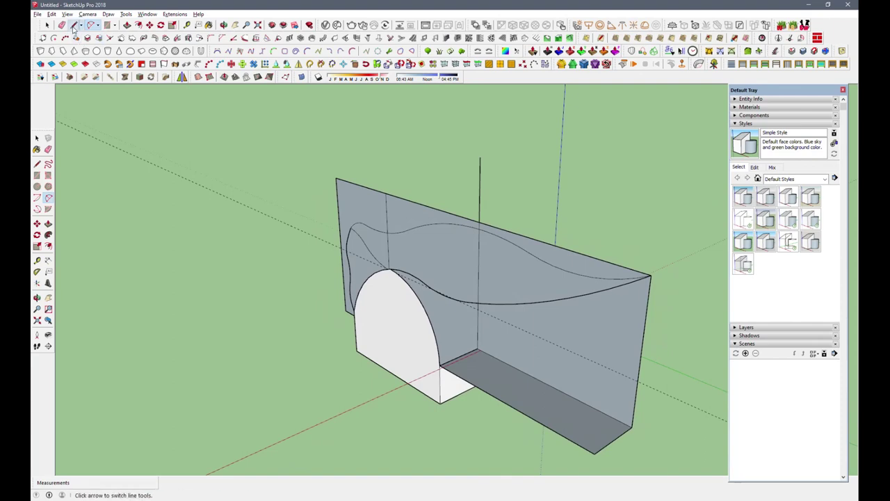
# Draw the otter's leg arc between the body curve and the box.
pyautogui.press('a')
pyautogui.click(450, 355)
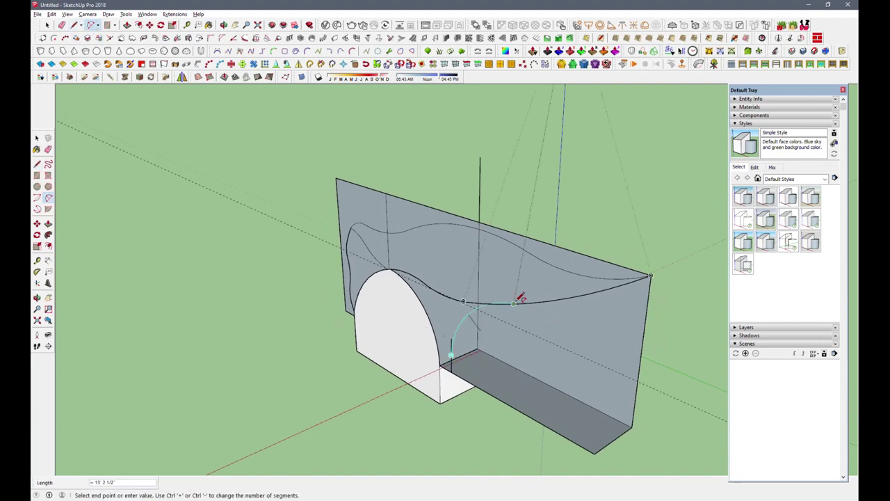
pyautogui.moveTo(505, 298); pyautogui.dragTo(361, 393, button='middle')
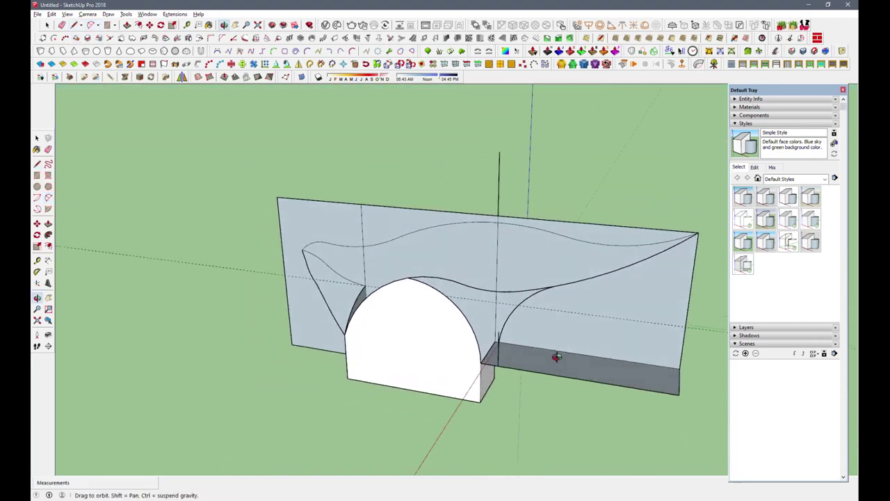
pyautogui.moveTo(362, 393); pyautogui.dragTo(592, 288, button='middle')
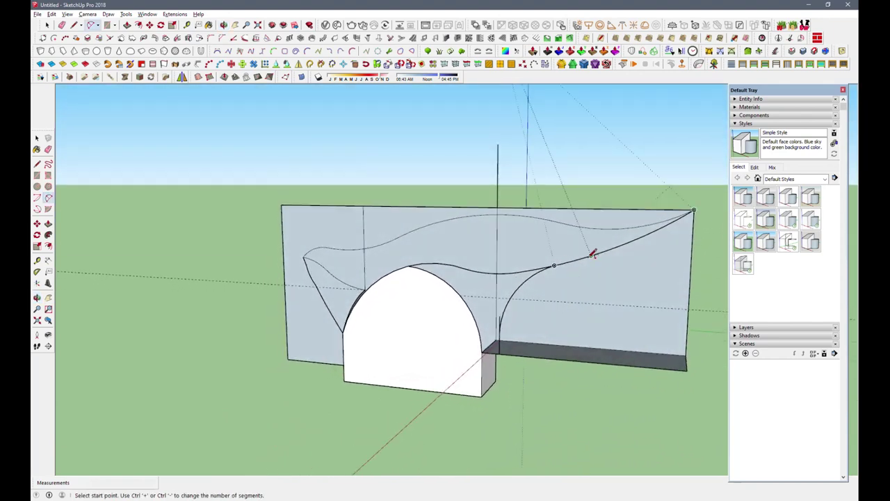
pyautogui.press('l')
pyautogui.moveTo(649, 357)
pyautogui.mouseDown(button='middle')
pyautogui.moveTo(592, 378)
pyautogui.moveTo(598, 399)
pyautogui.mouseUp(button='middle')
pyautogui.click(595, 403)
pyautogui.click(91, 25)
pyautogui.click(571, 299)
pyautogui.click(563, 304)
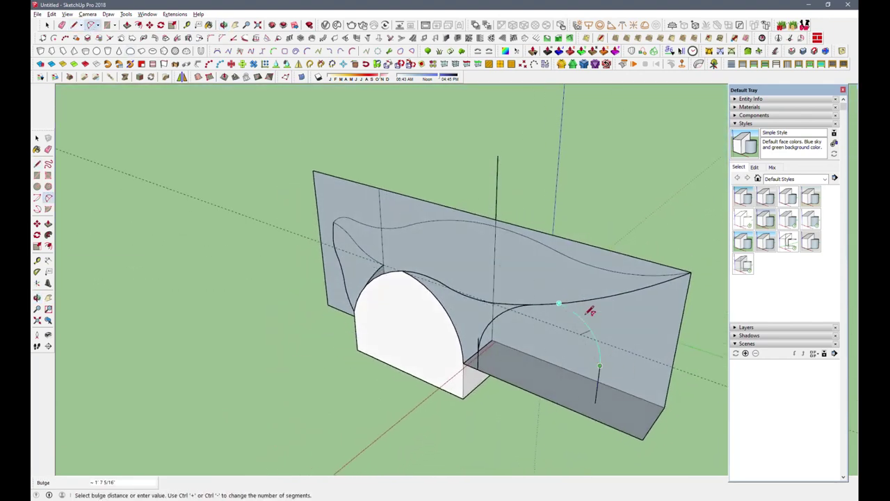
pyautogui.click(591, 310)
pyautogui.moveTo(591, 310); pyautogui.dragTo(556, 263, button='middle')
pyautogui.click(565, 265)
# Erase the white arch face and the leftover panel pieces, leaving only the curves.
pyautogui.press('e')
pyautogui.scroll(2, 529, 243)
pyautogui.scroll(-5, 545, 255)
pyautogui.moveTo(405, 302); pyautogui.dragTo(566, 316, button='middle')
pyautogui.scroll(4, 528, 324)
pyautogui.scroll(3, 502, 331)
pyautogui.scroll(-3, 450, 310)
pyautogui.scroll(3, 531, 241)
pyautogui.scroll(-3, 558, 223)
pyautogui.scroll(1, 342, 263)
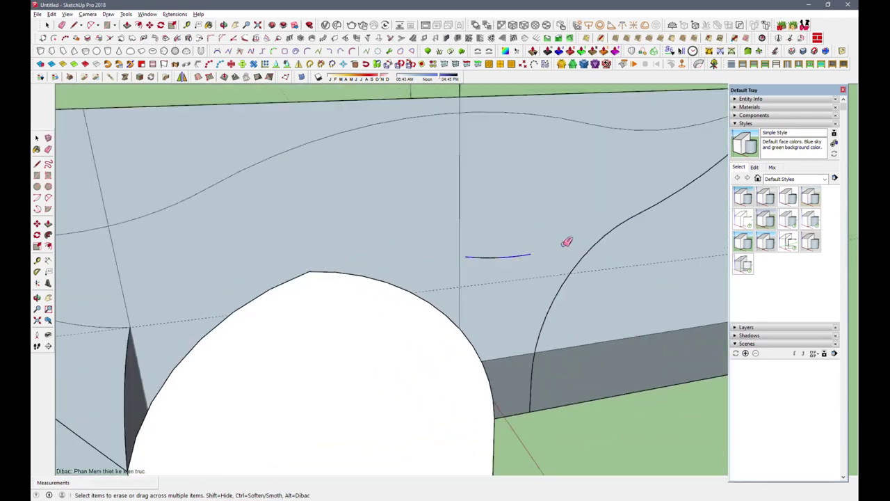
pyautogui.scroll(-5, 443, 233)
pyautogui.click(352, 368)
pyautogui.moveTo(351, 368); pyautogui.dragTo(374, 382, button='middle')
pyautogui.click(321, 404)
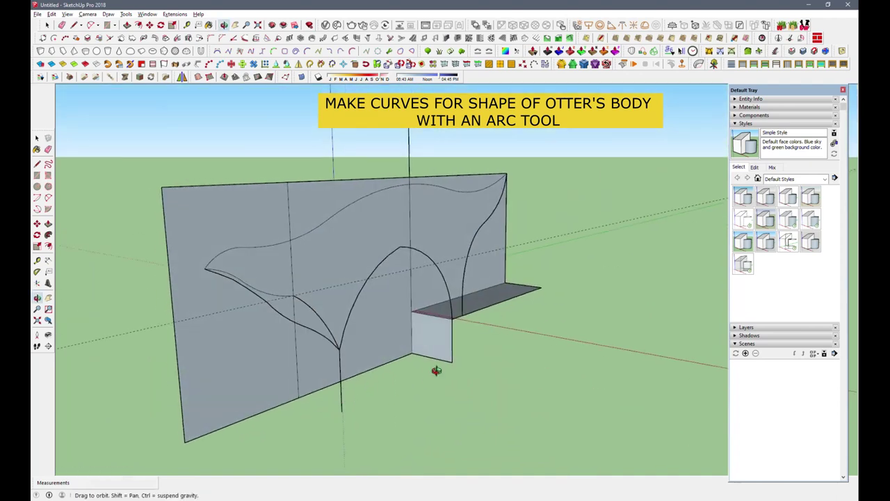
pyautogui.scroll(2, 337, 340)
pyautogui.scroll(1, 336, 340)
pyautogui.scroll(2, 342, 341)
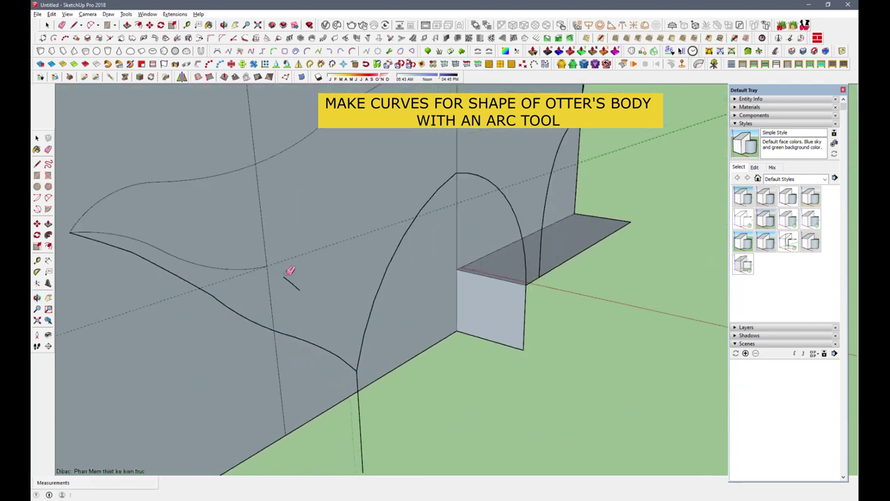
pyautogui.scroll(2, 85, 227)
pyautogui.scroll(2, 139, 237)
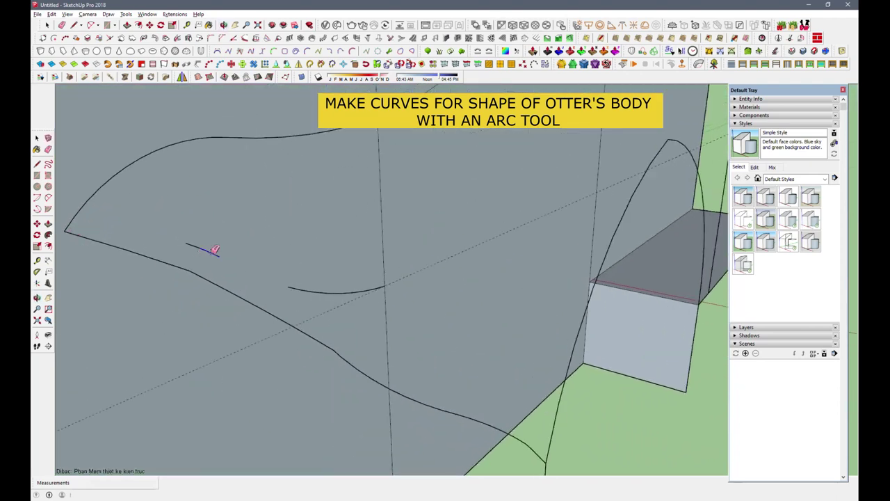
pyautogui.scroll(-3, 340, 292)
pyautogui.moveTo(334, 288)
pyautogui.mouseDown(button='middle')
pyautogui.moveTo(532, 209)
pyautogui.moveTo(387, 159)
pyautogui.mouseUp(button='middle')
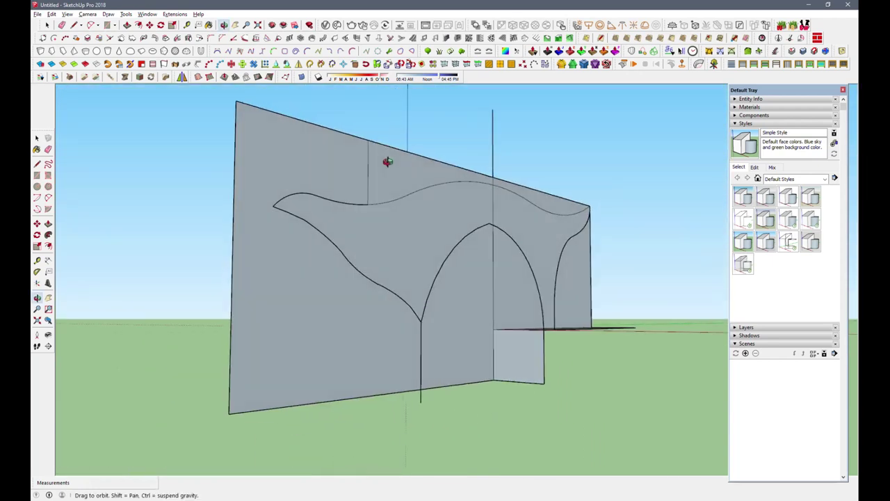
pyautogui.scroll(2, 366, 192)
pyautogui.moveTo(367, 192)
pyautogui.mouseDown(button='middle')
pyautogui.moveTo(558, 189)
pyautogui.moveTo(578, 229)
pyautogui.moveTo(487, 209)
pyautogui.mouseUp(button='middle')
pyautogui.scroll(3, 546, 159)
pyautogui.scroll(-3, 547, 159)
# Select the otter outline curves and Ctrl-copy them along the red axis beside the wall.
pyautogui.click(92, 26)
pyautogui.scroll(2, 471, 264)
pyautogui.scroll(2, 421, 254)
pyautogui.scroll(-2, 324, 285)
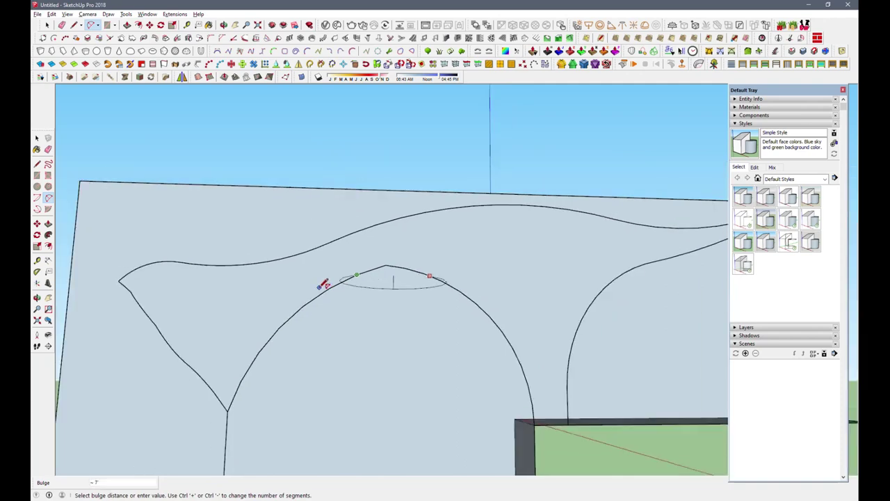
pyautogui.moveTo(324, 285); pyautogui.dragTo(209, 209, button='middle')
pyautogui.scroll(-5, 209, 208)
pyautogui.press('space')
pyautogui.moveTo(94, 85); pyautogui.dragTo(220, 219, button='middle')
pyautogui.click(327, 265)
pyautogui.press('m')
pyautogui.click(363, 304)
pyautogui.press('ctrl')
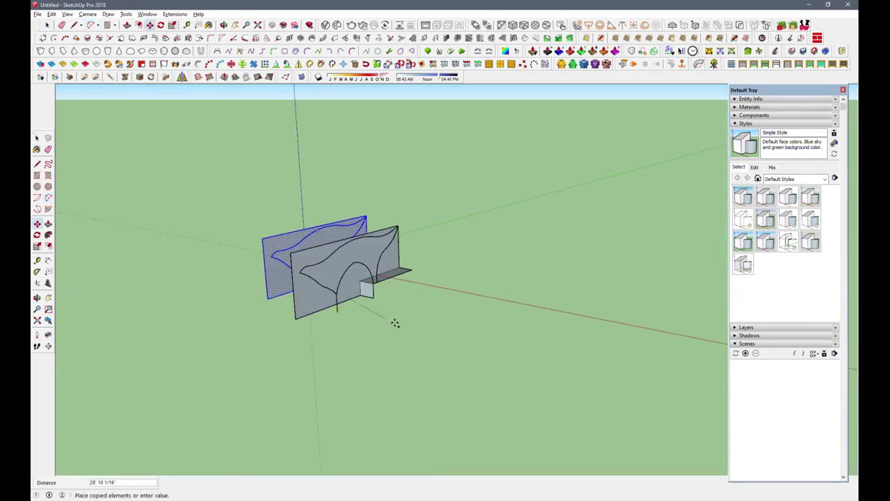
pyautogui.click(461, 327)
pyautogui.moveTo(460, 326)
pyautogui.mouseDown(button='middle')
pyautogui.moveTo(383, 328)
pyautogui.moveTo(455, 338)
pyautogui.moveTo(480, 306)
pyautogui.mouseUp(button='middle')
pyautogui.scroll(2, 423, 328)
pyautogui.scroll(2, 487, 304)
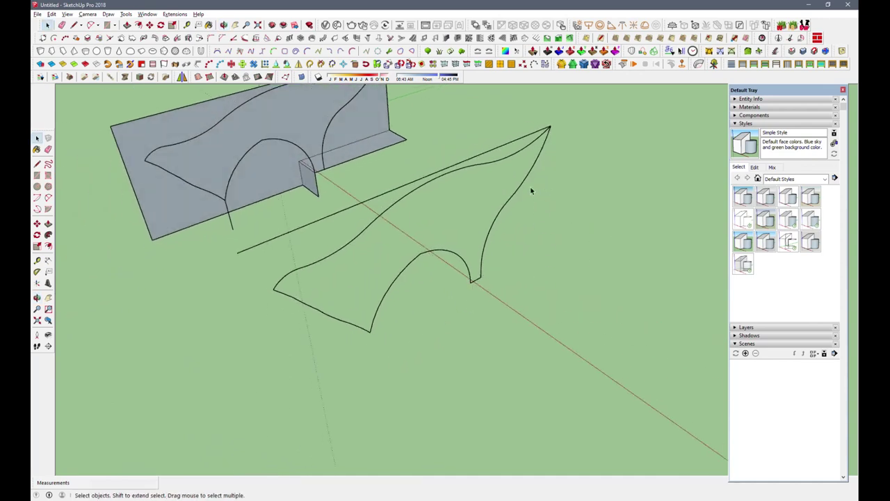
pyautogui.moveTo(456, 232); pyautogui.dragTo(478, 248, button='middle')
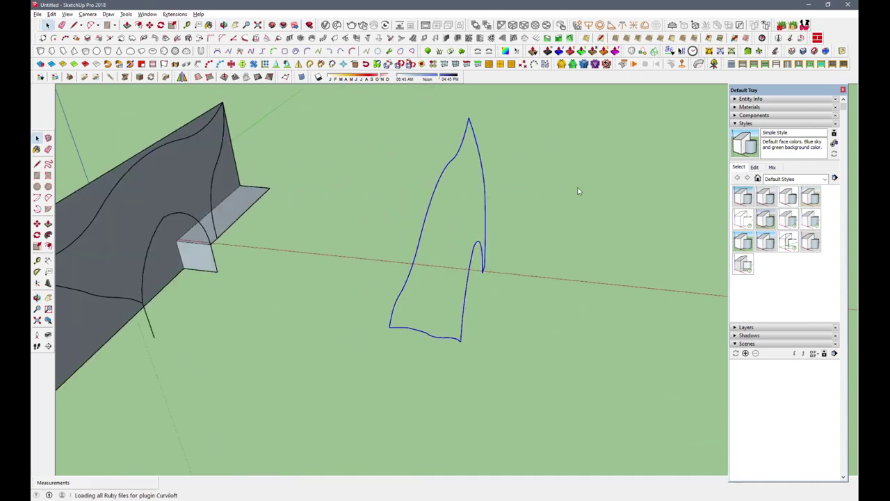
# Preview a Curviloft skin across the copied outline curves, then cancel it.
pyautogui.moveTo(578, 191); pyautogui.dragTo(443, 255, button='middle')
pyautogui.scroll(2, 452, 239)
pyautogui.click(48, 26)
pyautogui.scroll(5, 362, 423)
pyautogui.scroll(2, 382, 421)
pyautogui.scroll(-7, 406, 420)
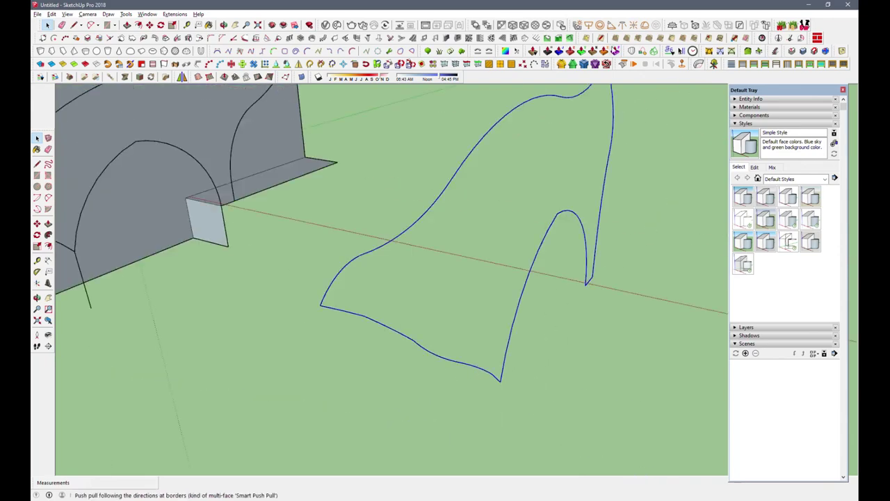
pyautogui.click(670, 51)
pyautogui.moveTo(389, 278)
pyautogui.mouseDown(button='middle')
pyautogui.moveTo(445, 292)
pyautogui.moveTo(457, 325)
pyautogui.moveTo(417, 299)
pyautogui.moveTo(552, 298)
pyautogui.moveTo(164, 130)
pyautogui.moveTo(387, 269)
pyautogui.moveTo(389, 158)
pyautogui.mouseUp(button='middle')
pyautogui.press('space')
# Draw a smoothing arc across the top curve's kink and erase the sharp segment.
pyautogui.press('a')
pyautogui.click(465, 165)
pyautogui.scroll(4, 445, 167)
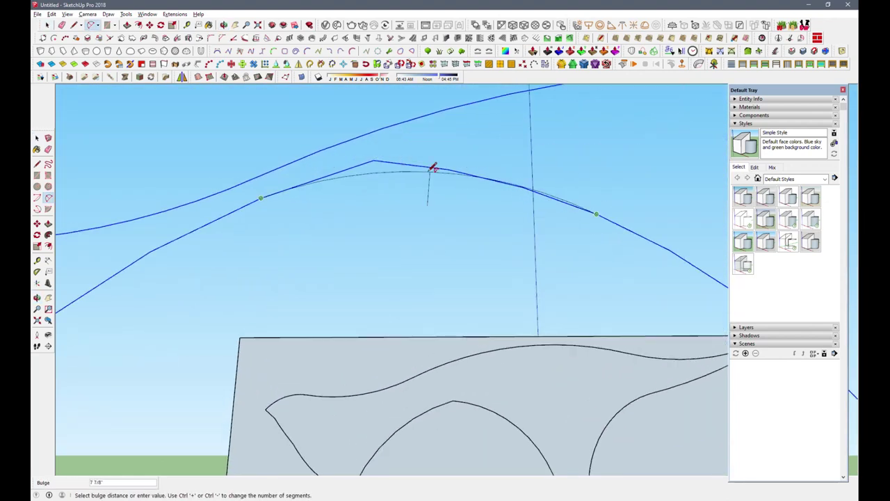
pyautogui.click(63, 25)
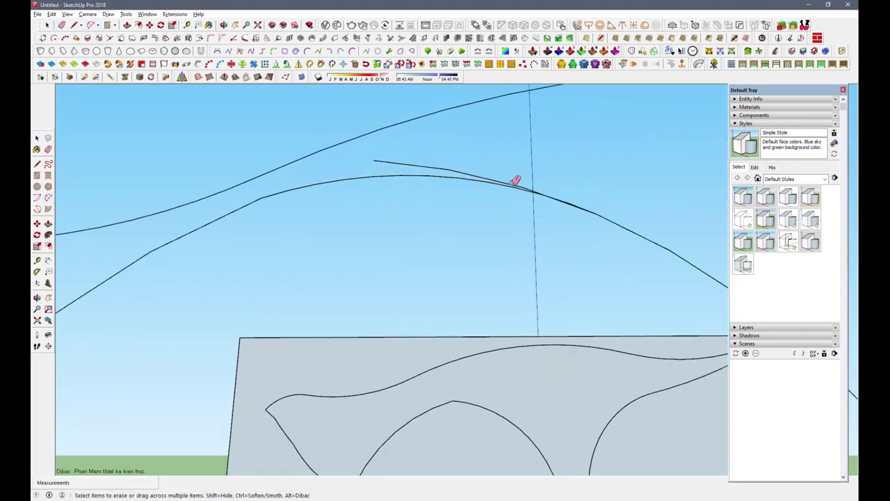
pyautogui.moveTo(530, 186); pyautogui.dragTo(305, 201, button='middle')
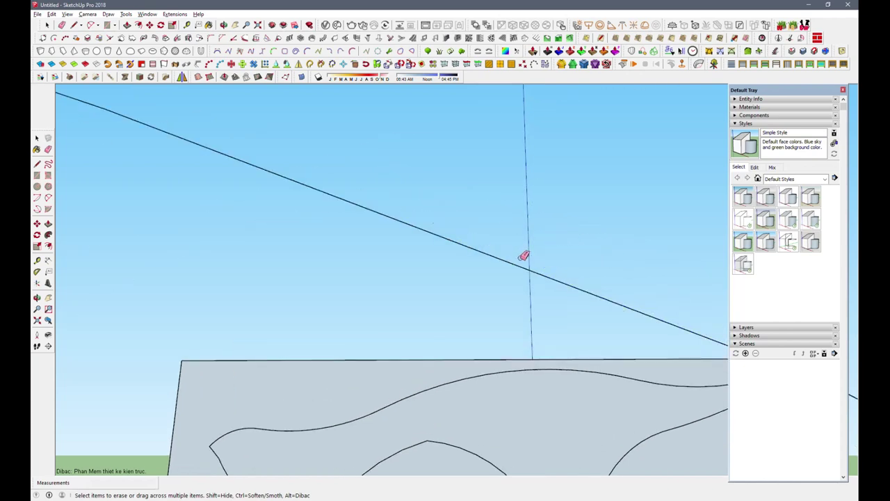
pyautogui.scroll(-5, 305, 200)
pyautogui.moveTo(393, 325)
pyautogui.mouseDown(button='middle')
pyautogui.moveTo(482, 327)
pyautogui.moveTo(390, 361)
pyautogui.moveTo(359, 384)
pyautogui.moveTo(336, 380)
pyautogui.moveTo(370, 391)
pyautogui.moveTo(257, 376)
pyautogui.moveTo(396, 393)
pyautogui.mouseUp(button='middle')
pyautogui.scroll(-2, 372, 372)
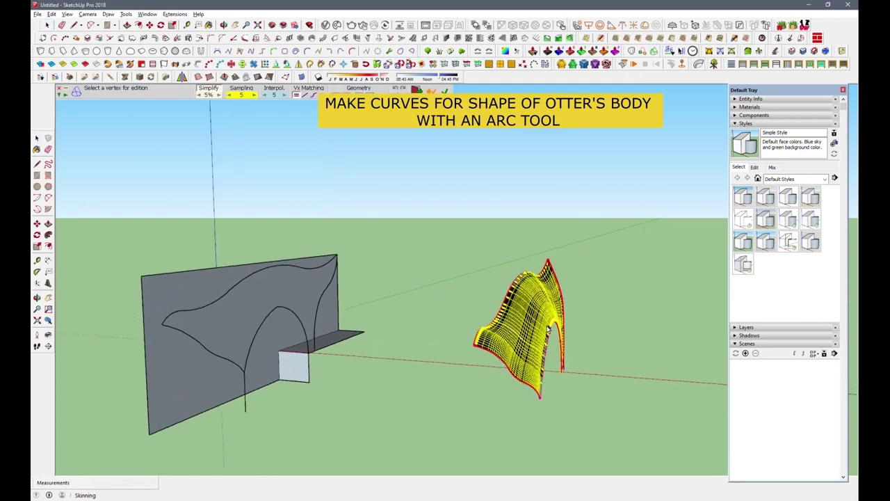
pyautogui.click(47, 27)
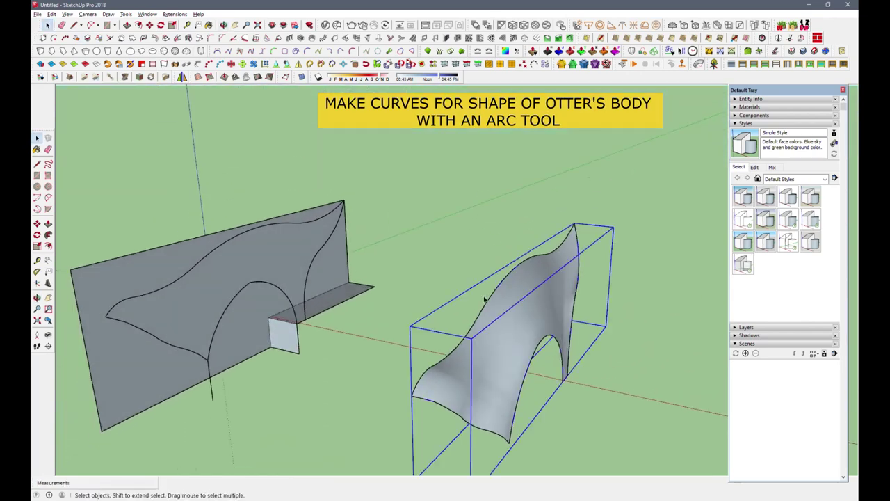
pyautogui.moveTo(615, 229)
pyautogui.mouseDown(button='middle')
pyautogui.moveTo(390, 295)
pyautogui.moveTo(506, 285)
pyautogui.moveTo(173, 315)
pyautogui.moveTo(522, 306)
pyautogui.moveTo(411, 350)
pyautogui.moveTo(405, 370)
pyautogui.moveTo(523, 382)
pyautogui.moveTo(308, 357)
pyautogui.moveTo(310, 333)
pyautogui.moveTo(519, 328)
pyautogui.moveTo(487, 362)
pyautogui.moveTo(435, 371)
pyautogui.mouseUp(button='middle')
pyautogui.scroll(2, 445, 374)
# Draw the edges that close a square upright face at the outline's front end.
pyautogui.click(73, 25)
pyautogui.moveTo(423, 331)
pyautogui.mouseDown(button='middle')
pyautogui.moveTo(453, 397)
pyautogui.moveTo(441, 313)
pyautogui.mouseUp(button='middle')
pyautogui.press('a')
pyautogui.click(481, 391)
pyautogui.click(471, 374)
pyautogui.scroll(-3, 498, 369)
pyautogui.moveTo(498, 369)
pyautogui.mouseDown(button='middle')
pyautogui.moveTo(602, 308)
pyautogui.moveTo(348, 337)
pyautogui.moveTo(394, 397)
pyautogui.mouseUp(button='middle')
pyautogui.scroll(2, 393, 397)
pyautogui.click(295, 299)
pyautogui.scroll(-1, 258, 334)
pyautogui.moveTo(219, 252)
pyautogui.mouseDown(button='middle')
pyautogui.moveTo(232, 212)
pyautogui.moveTo(226, 216)
pyautogui.mouseUp(button='middle')
pyautogui.scroll(1, 250, 202)
pyautogui.scroll(2, 250, 202)
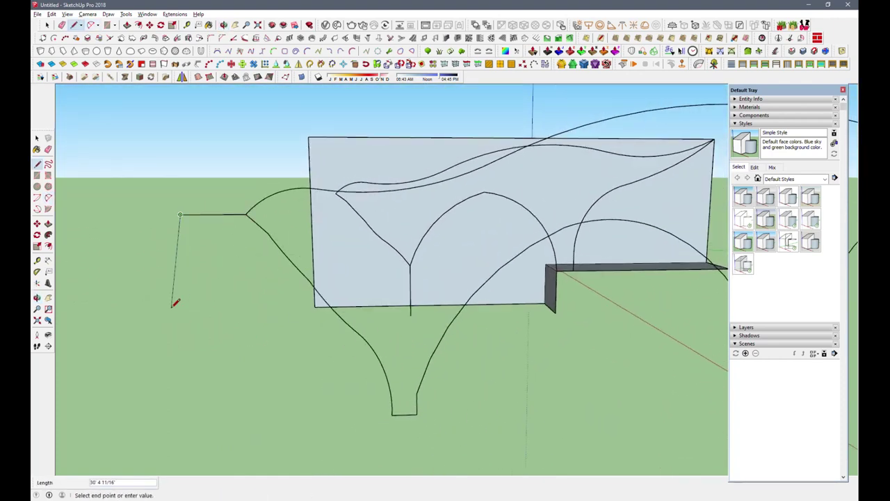
pyautogui.click(292, 302)
# In the Right standard view, sketch rounded head-profile arcs across the square.
pyautogui.click(246, 76)
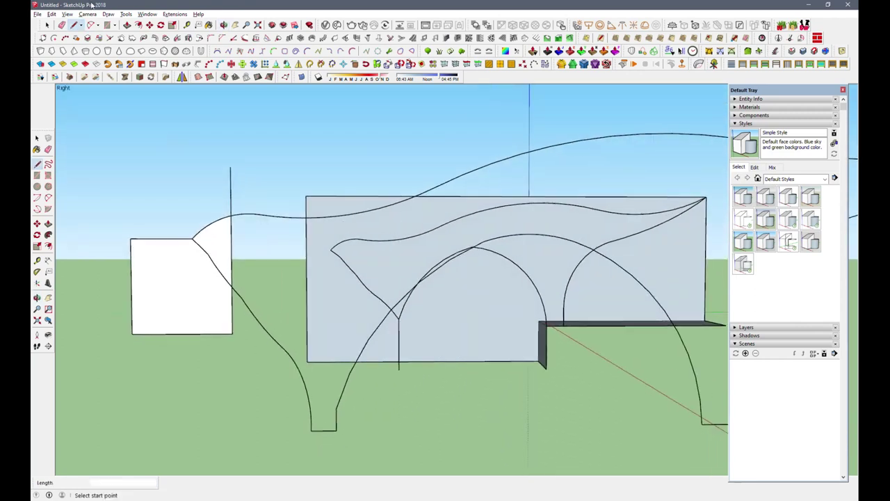
pyautogui.click(131, 264)
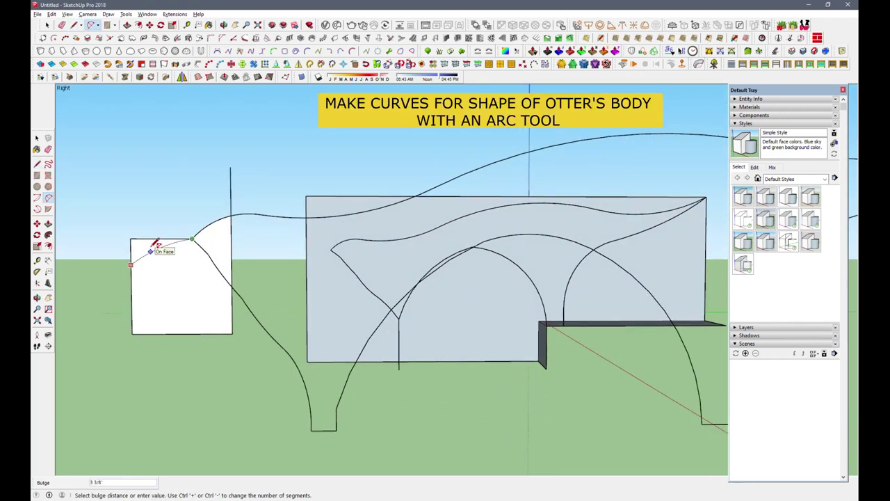
pyautogui.scroll(2, 161, 288)
pyautogui.click(172, 278)
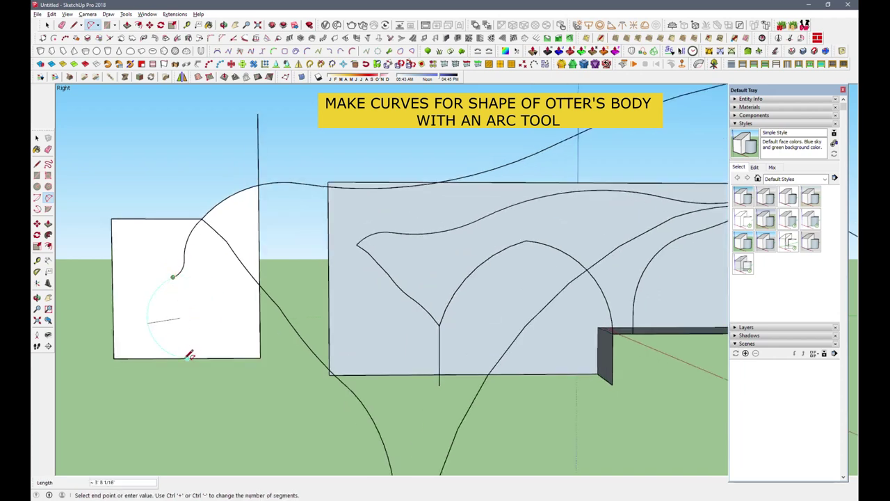
pyautogui.click(259, 314)
pyautogui.moveTo(254, 332)
pyautogui.mouseDown(button='middle')
pyautogui.moveTo(348, 318)
pyautogui.moveTo(215, 403)
pyautogui.moveTo(294, 372)
pyautogui.moveTo(405, 359)
pyautogui.moveTo(223, 365)
pyautogui.moveTo(181, 292)
pyautogui.mouseUp(button='middle')
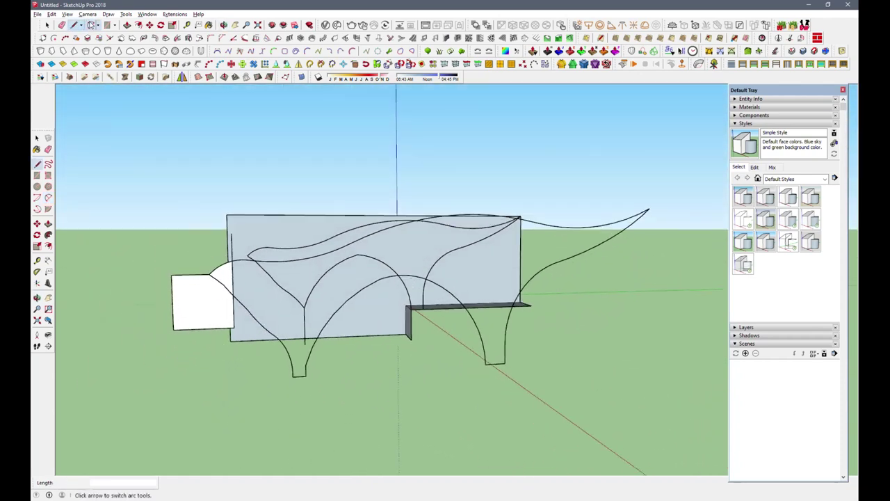
# Draw arcs linking the ends of the otter-body curves.
pyautogui.click(90, 25)
pyautogui.scroll(1, 221, 271)
pyautogui.click(221, 270)
pyautogui.scroll(1, 211, 289)
pyautogui.click(209, 292)
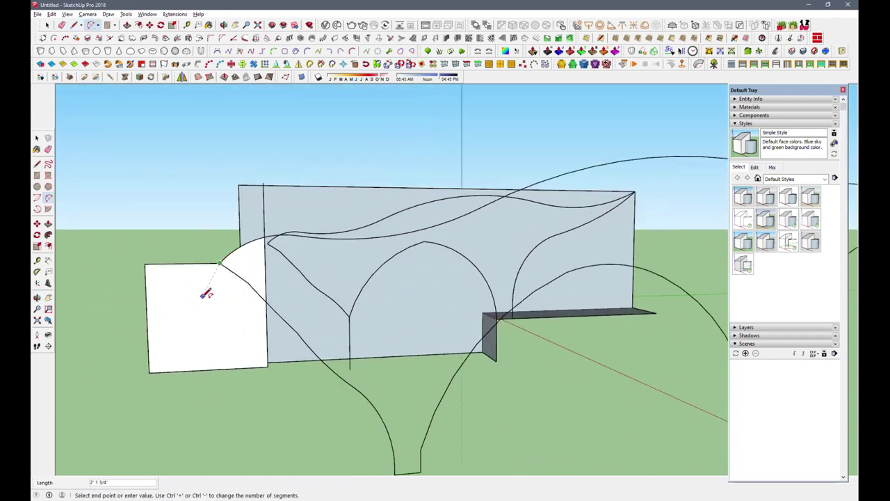
pyautogui.scroll(1, 211, 281)
pyautogui.scroll(1, 208, 273)
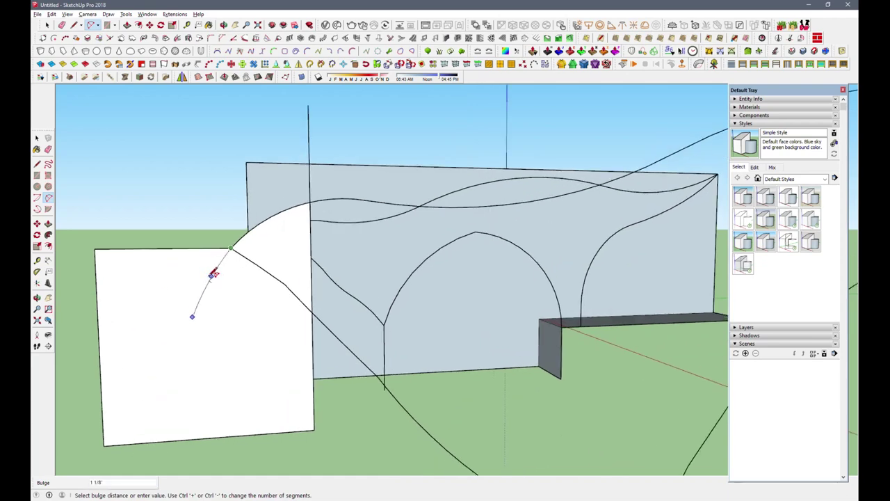
pyautogui.click(212, 330)
pyautogui.moveTo(212, 329)
pyautogui.mouseDown(button='middle')
pyautogui.moveTo(388, 387)
pyautogui.moveTo(515, 317)
pyautogui.moveTo(218, 329)
pyautogui.moveTo(264, 387)
pyautogui.moveTo(371, 343)
pyautogui.mouseUp(button='middle')
pyautogui.click(544, 334)
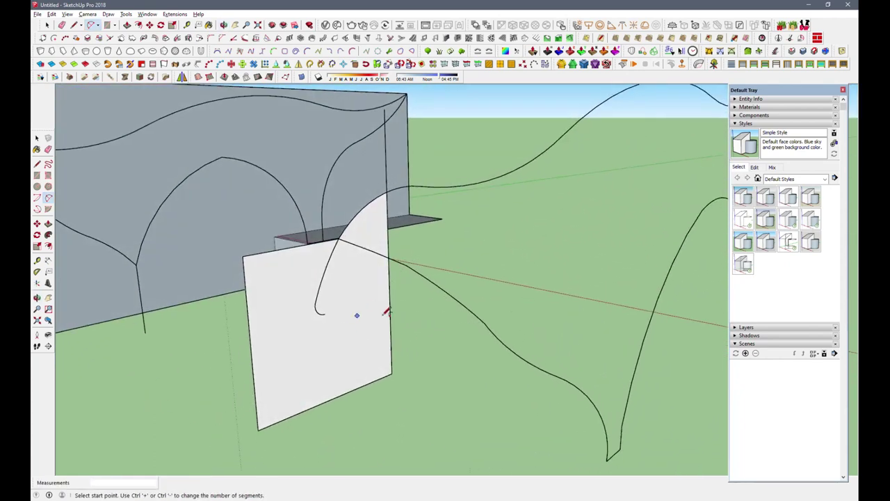
pyautogui.click(326, 312)
pyautogui.moveTo(330, 310)
pyautogui.mouseDown(button='middle')
pyautogui.moveTo(497, 308)
pyautogui.moveTo(630, 249)
pyautogui.moveTo(229, 271)
pyautogui.moveTo(577, 298)
pyautogui.moveTo(539, 267)
pyautogui.mouseUp(button='middle')
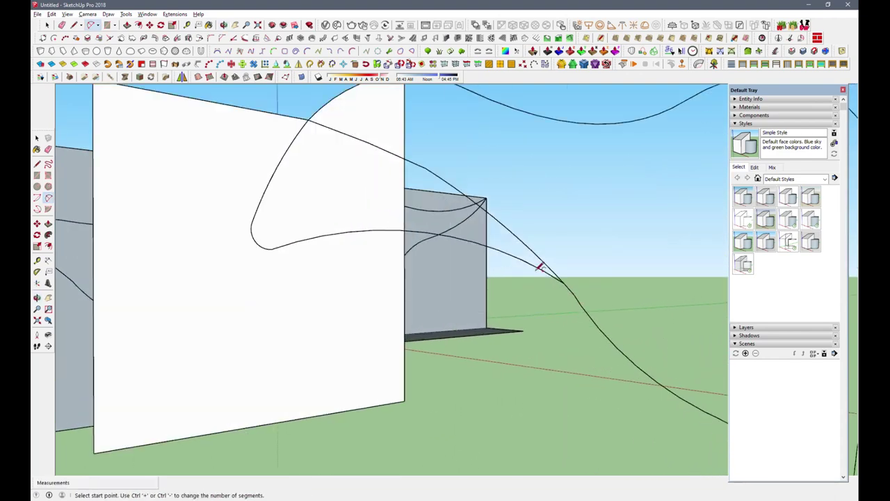
# Erase the white helper plane and stray construction arcs, undoing one wrong erase.
pyautogui.press('e')
pyautogui.moveTo(562, 269); pyautogui.dragTo(564, 298, button='middle')
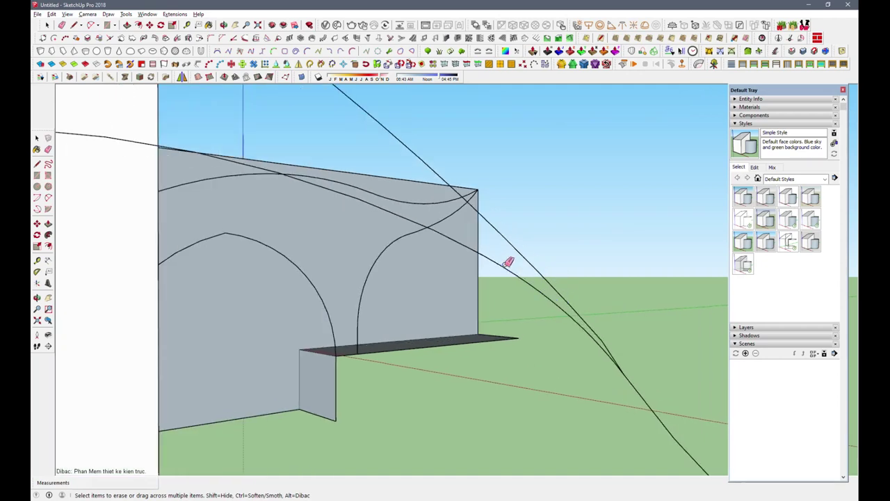
pyautogui.moveTo(508, 262); pyautogui.dragTo(483, 248, button='middle')
pyautogui.moveTo(636, 308); pyautogui.dragTo(572, 293)
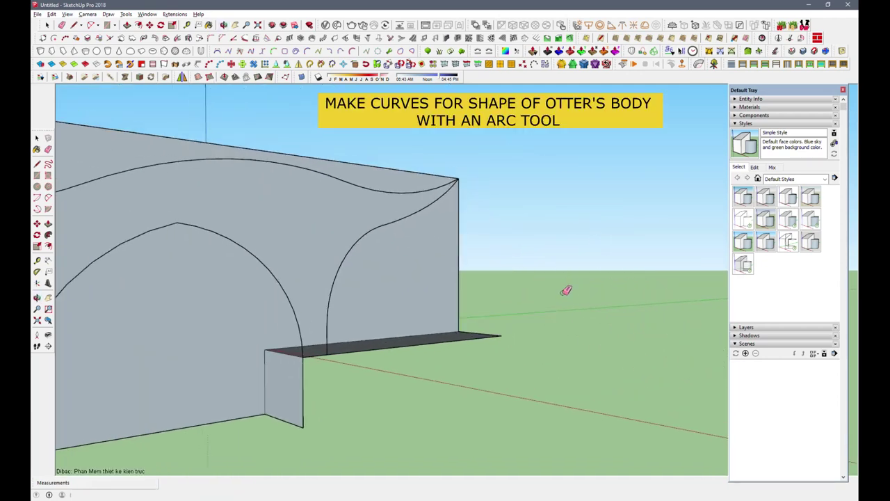
pyautogui.hotkey('ctrl', 'z')
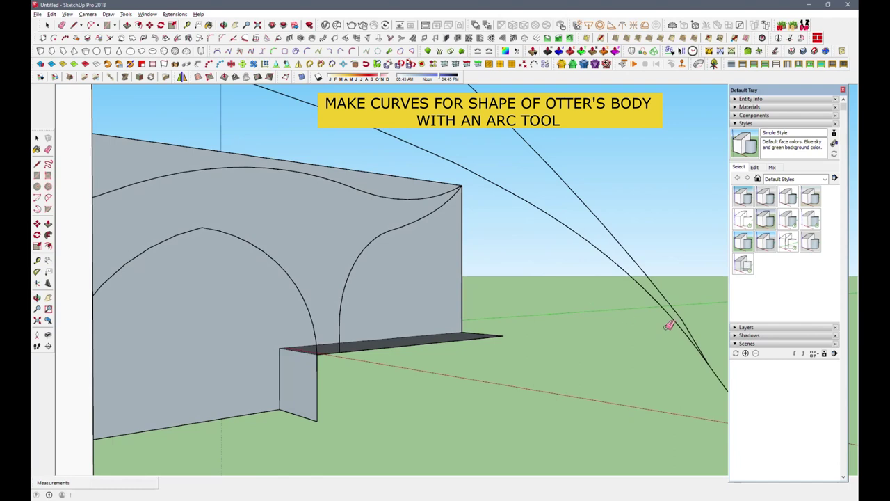
pyautogui.moveTo(534, 331)
pyautogui.mouseDown(button='middle')
pyautogui.moveTo(441, 278)
pyautogui.moveTo(236, 224)
pyautogui.mouseUp(button='middle')
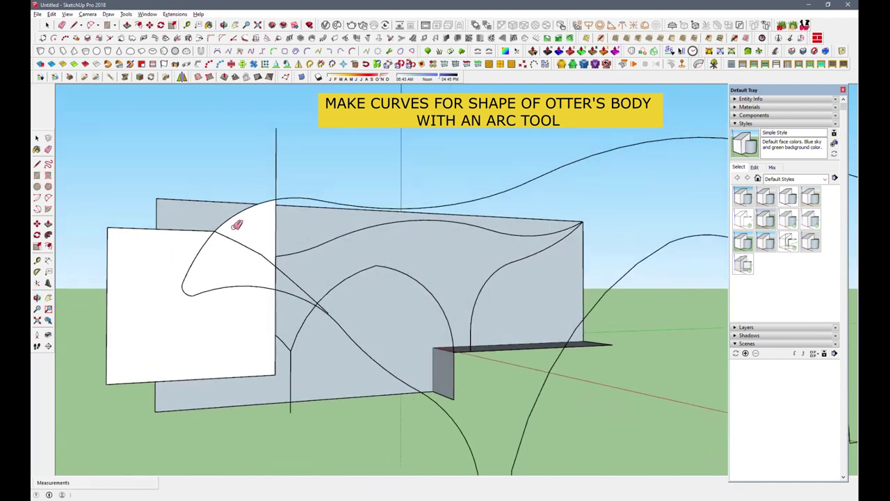
pyautogui.click(202, 227)
pyautogui.moveTo(278, 163)
pyautogui.mouseDown(button='middle')
pyautogui.moveTo(329, 235)
pyautogui.moveTo(552, 246)
pyautogui.mouseUp(button='middle')
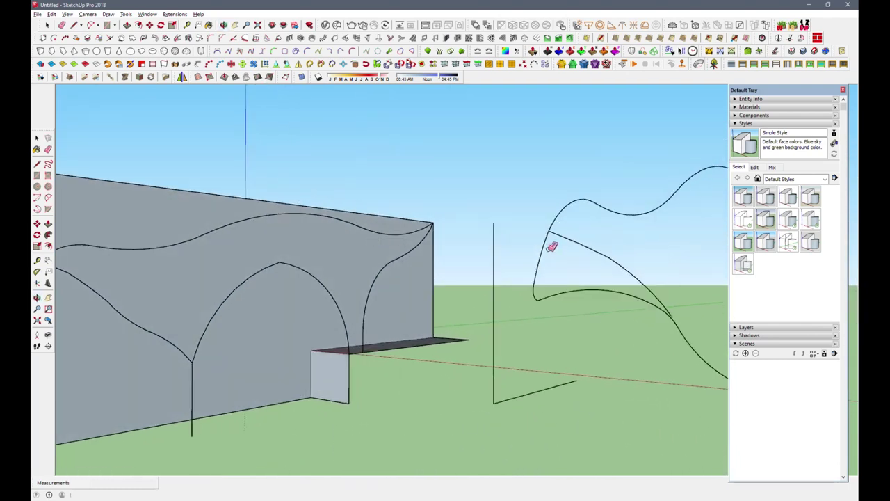
pyautogui.moveTo(675, 308); pyautogui.dragTo(569, 267, button='middle')
pyautogui.moveTo(494, 217)
pyautogui.mouseDown(button='middle')
pyautogui.moveTo(512, 232)
pyautogui.moveTo(467, 298)
pyautogui.moveTo(550, 342)
pyautogui.moveTo(488, 304)
pyautogui.moveTo(169, 262)
pyautogui.moveTo(350, 181)
pyautogui.moveTo(397, 334)
pyautogui.moveTo(616, 296)
pyautogui.moveTo(363, 213)
pyautogui.mouseUp(button='middle')
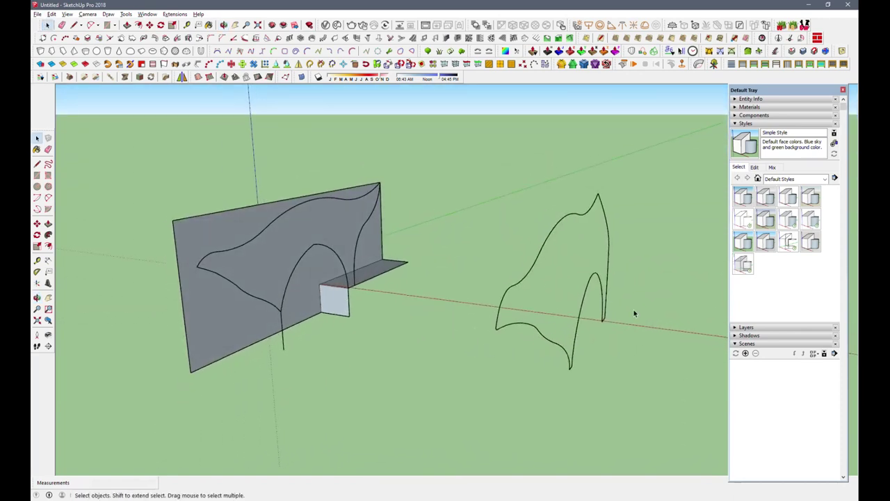
# Preview a Curviloft skin, cancel it, and try a 2-Point Arc between curve ends.
pyautogui.click(645, 64)
pyautogui.moveTo(486, 278)
pyautogui.mouseDown(button='middle')
pyautogui.moveTo(341, 362)
pyautogui.moveTo(591, 293)
pyautogui.moveTo(614, 294)
pyautogui.moveTo(576, 285)
pyautogui.mouseUp(button='middle')
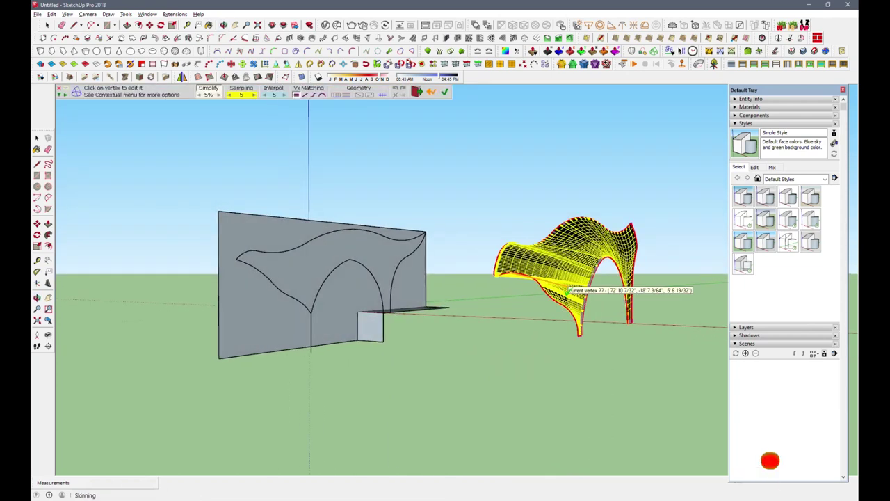
pyautogui.press('Escape')
pyautogui.press('a')
pyautogui.click(582, 213)
pyautogui.click(589, 421)
pyautogui.moveTo(588, 421)
pyautogui.mouseDown(button='middle')
pyautogui.moveTo(590, 324)
pyautogui.moveTo(588, 377)
pyautogui.moveTo(611, 302)
pyautogui.moveTo(607, 342)
pyautogui.moveTo(605, 207)
pyautogui.moveTo(592, 242)
pyautogui.mouseUp(button='middle')
pyautogui.press('Escape')
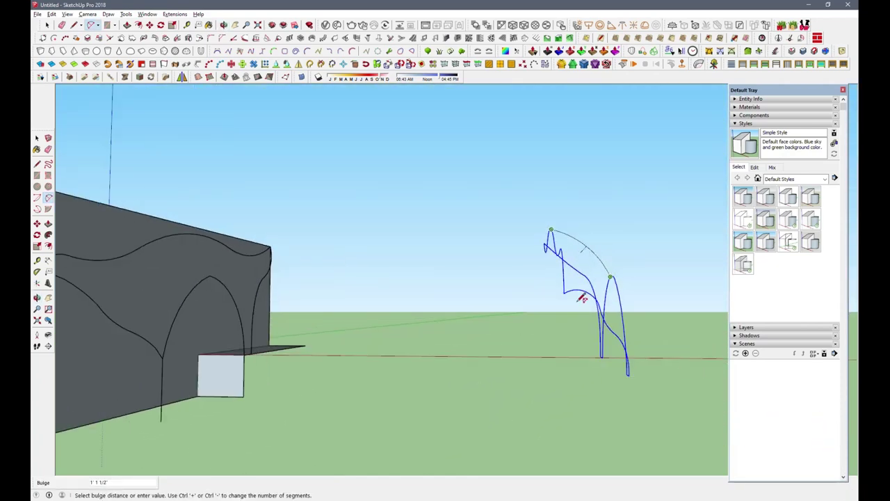
# Rerun Curviloft Skinning and toggle the preview between edges-only and gridded mesh.
pyautogui.moveTo(510, 307)
pyautogui.mouseDown(button='middle')
pyautogui.moveTo(600, 274)
pyautogui.moveTo(264, 298)
pyautogui.moveTo(566, 222)
pyautogui.mouseUp(button='middle')
pyautogui.moveTo(612, 271)
pyautogui.mouseDown(button='middle')
pyautogui.moveTo(459, 278)
pyautogui.moveTo(582, 246)
pyautogui.mouseUp(button='middle')
pyautogui.click(653, 51)
pyautogui.moveTo(487, 347)
pyautogui.mouseDown(button='middle')
pyautogui.moveTo(447, 372)
pyautogui.moveTo(466, 374)
pyautogui.mouseUp(button='middle')
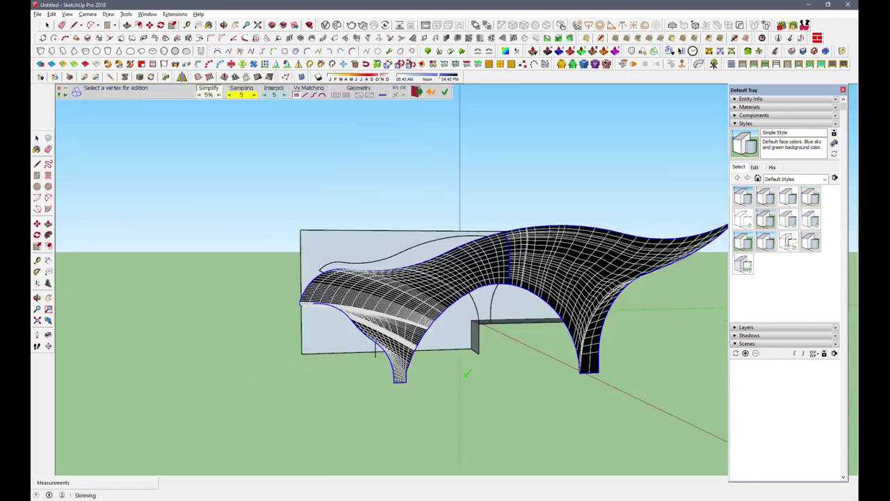
pyautogui.click(345, 98)
pyautogui.click(335, 98)
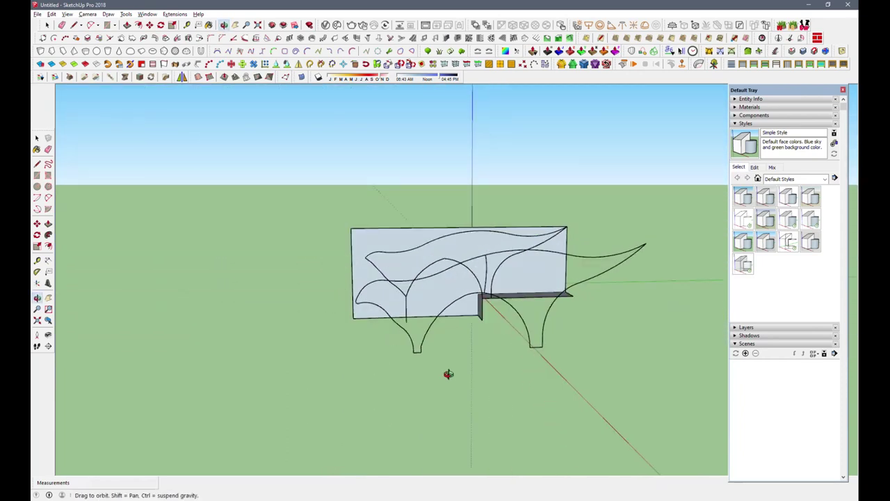
# Generate the Curviloft skin as shaded faces and validate the surface.
pyautogui.moveTo(448, 374); pyautogui.dragTo(491, 397)
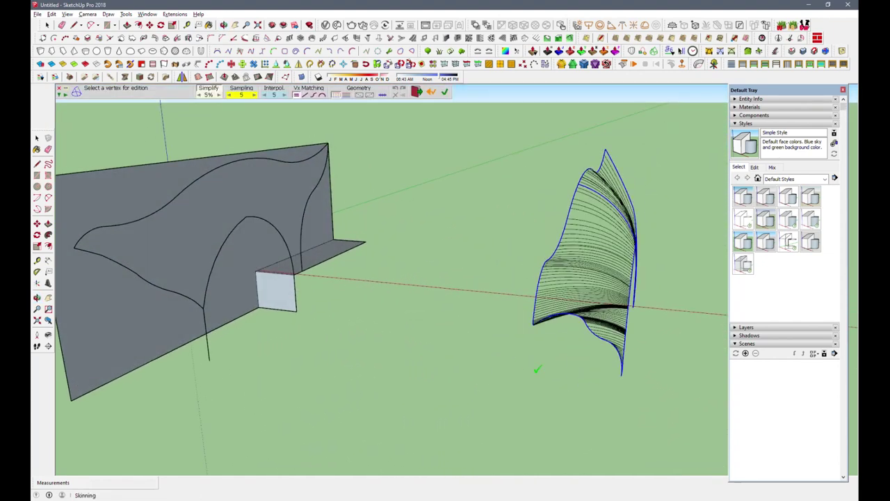
pyautogui.moveTo(537, 368); pyautogui.dragTo(496, 242, button='middle')
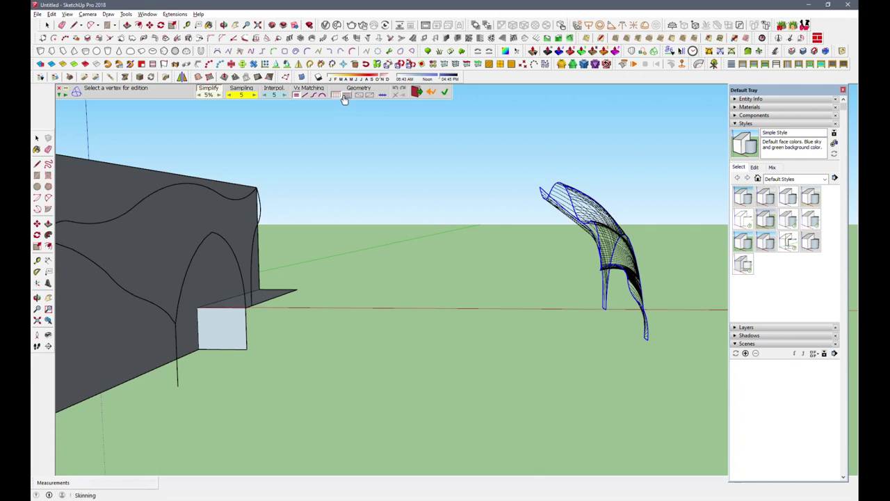
pyautogui.click(336, 96)
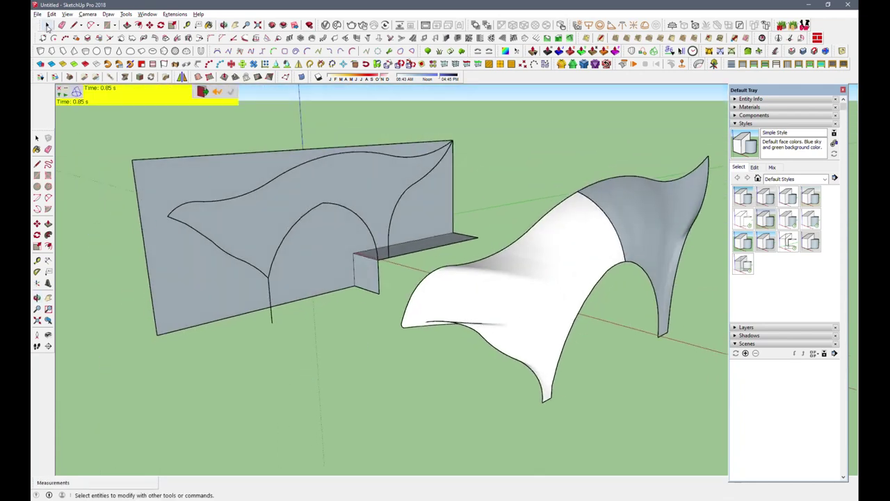
pyautogui.press('Return')
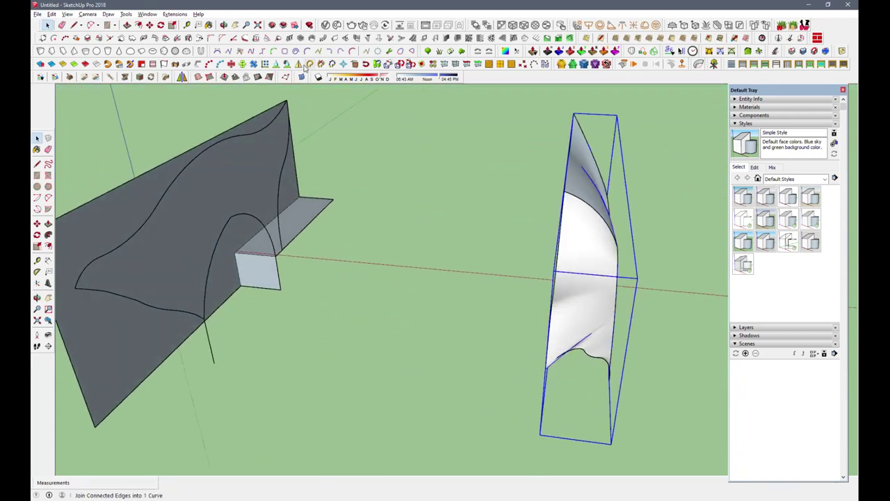
# Mirror the skin surface into the full otter arch with legs.
pyautogui.click(547, 376)
pyautogui.scroll(-2, 445, 410)
pyautogui.press('Return')
pyautogui.moveTo(512, 327)
pyautogui.mouseDown(button='middle')
pyautogui.moveTo(371, 160)
pyautogui.moveTo(633, 229)
pyautogui.moveTo(532, 340)
pyautogui.moveTo(665, 288)
pyautogui.moveTo(521, 332)
pyautogui.moveTo(641, 332)
pyautogui.moveTo(442, 306)
pyautogui.moveTo(238, 332)
pyautogui.moveTo(192, 437)
pyautogui.moveTo(279, 373)
pyautogui.moveTo(456, 328)
pyautogui.moveTo(471, 355)
pyautogui.moveTo(462, 269)
pyautogui.moveTo(645, 201)
pyautogui.moveTo(507, 213)
pyautogui.moveTo(442, 271)
pyautogui.moveTo(466, 244)
pyautogui.moveTo(471, 264)
pyautogui.moveTo(493, 272)
pyautogui.moveTo(532, 254)
pyautogui.moveTo(682, 357)
pyautogui.moveTo(612, 313)
pyautogui.moveTo(493, 273)
pyautogui.moveTo(542, 258)
pyautogui.moveTo(672, 246)
pyautogui.moveTo(461, 296)
pyautogui.moveTo(488, 317)
pyautogui.moveTo(503, 360)
pyautogui.moveTo(436, 314)
pyautogui.mouseUp(button='middle')
# Delete the canopy faces, keeping only its edge curves.
pyautogui.click(488, 316)
pyautogui.click(418, 377)
pyautogui.press('Delete')
pyautogui.scroll(3, 381, 395)
pyautogui.moveTo(378, 388)
pyautogui.mouseDown(button='middle')
pyautogui.moveTo(473, 314)
pyautogui.moveTo(476, 324)
pyautogui.mouseUp(button='middle')
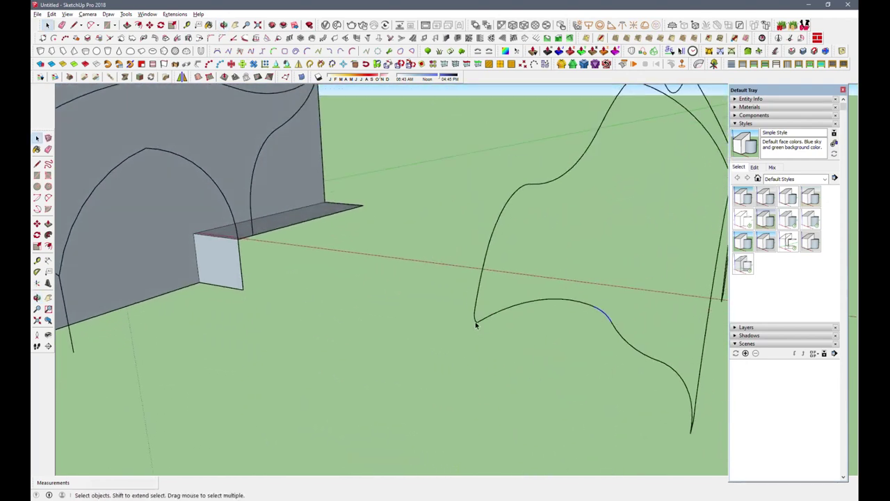
# Draw a dividing arc between the edge curves, then loft and undo the loft.
pyautogui.click(90, 26)
pyautogui.scroll(1, 495, 306)
pyautogui.scroll(1, 511, 313)
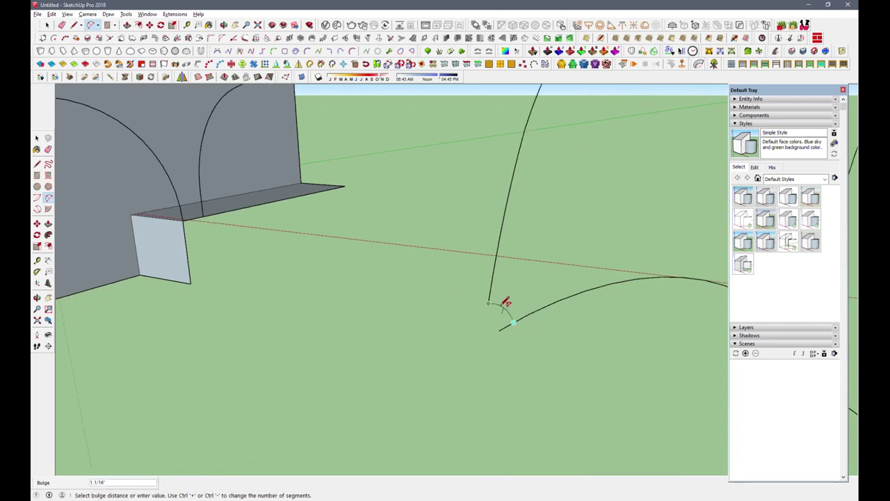
pyautogui.scroll(1, 502, 311)
pyautogui.moveTo(501, 314)
pyautogui.mouseDown(button='middle')
pyautogui.moveTo(612, 199)
pyautogui.moveTo(557, 245)
pyautogui.mouseUp(button='middle')
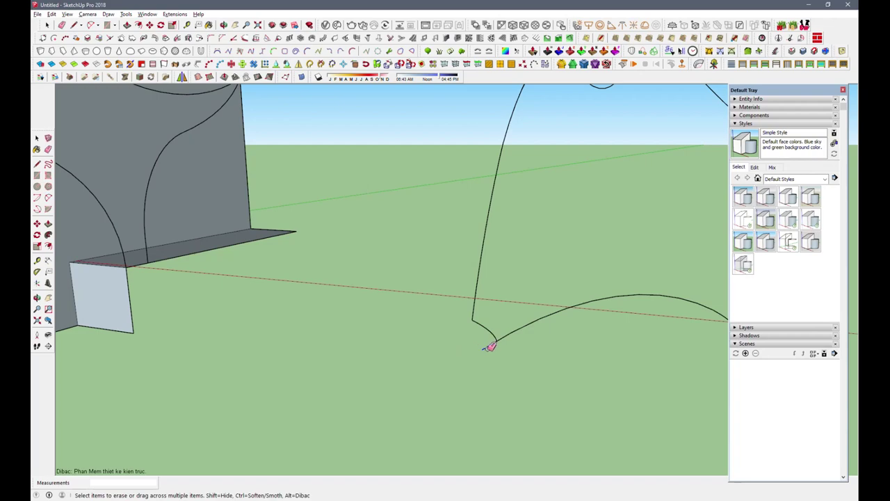
pyautogui.scroll(-2, 434, 330)
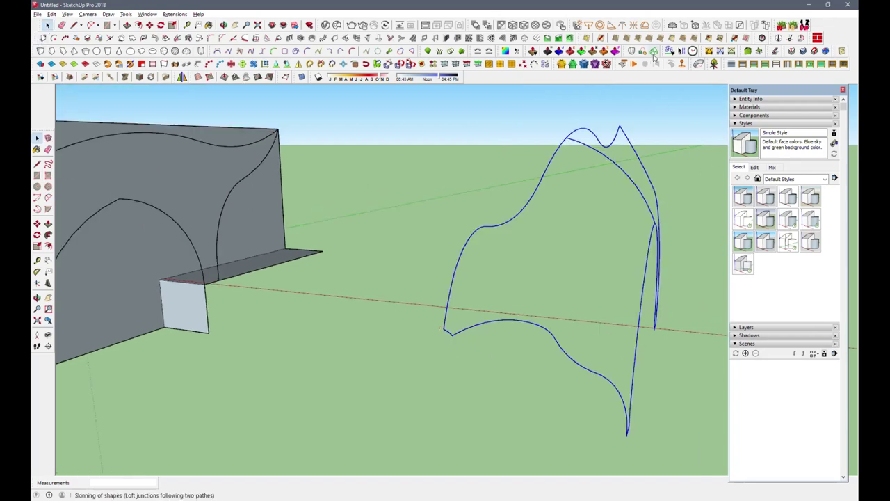
pyautogui.click(653, 54)
pyautogui.scroll(3, 535, 417)
pyautogui.scroll(2, 535, 417)
pyautogui.moveTo(535, 418); pyautogui.dragTo(535, 422, button='middle')
pyautogui.scroll(-3, 535, 423)
pyautogui.hotkey('ctrl', 'z')
# Add a second 2-Point Arc bridging the facing curves to split off the end sections.
pyautogui.moveTo(417, 313)
pyautogui.mouseDown(button='middle')
pyautogui.moveTo(213, 302)
pyautogui.moveTo(381, 290)
pyautogui.moveTo(417, 221)
pyautogui.mouseUp(button='middle')
pyautogui.press('a')
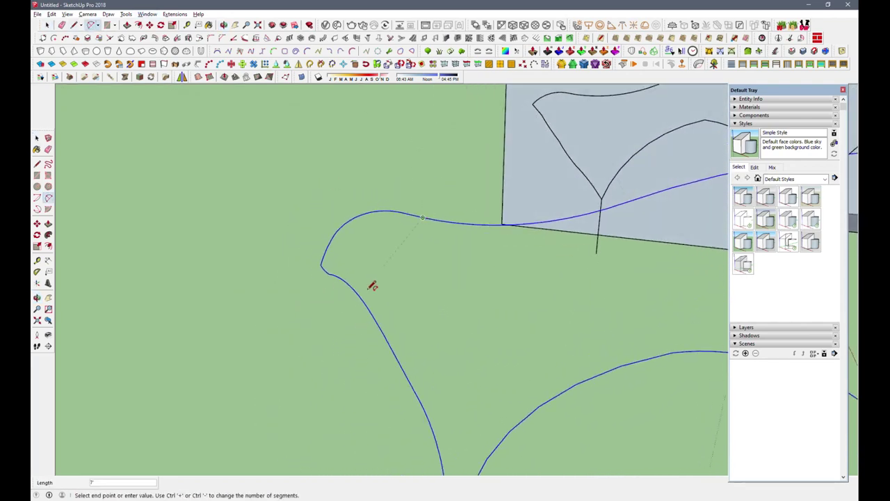
pyautogui.moveTo(363, 295)
pyautogui.mouseDown(button='middle')
pyautogui.moveTo(244, 205)
pyautogui.moveTo(269, 161)
pyautogui.mouseUp(button='middle')
pyautogui.click(245, 205)
pyautogui.scroll(2, 272, 170)
pyautogui.scroll(2, 276, 170)
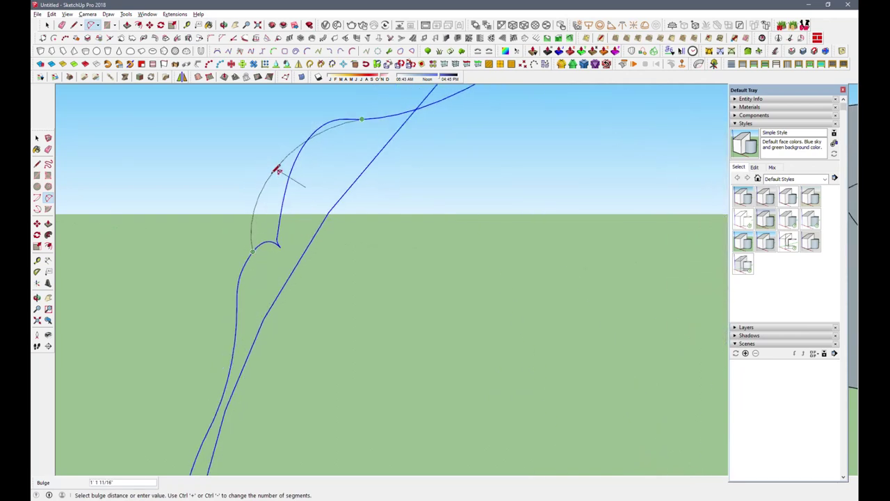
pyautogui.click(277, 192)
pyautogui.moveTo(296, 222)
pyautogui.mouseDown(button='middle')
pyautogui.moveTo(577, 267)
pyautogui.moveTo(462, 290)
pyautogui.mouseUp(button='middle')
pyautogui.moveTo(400, 235); pyautogui.dragTo(596, 38, button='middle')
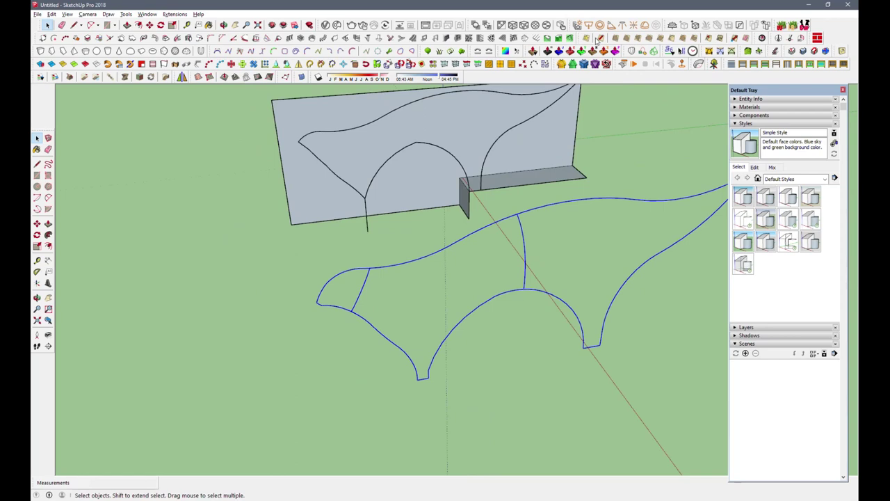
pyautogui.moveTo(459, 279)
pyautogui.mouseDown(button='middle')
pyautogui.moveTo(433, 312)
pyautogui.moveTo(505, 313)
pyautogui.mouseUp(button='middle')
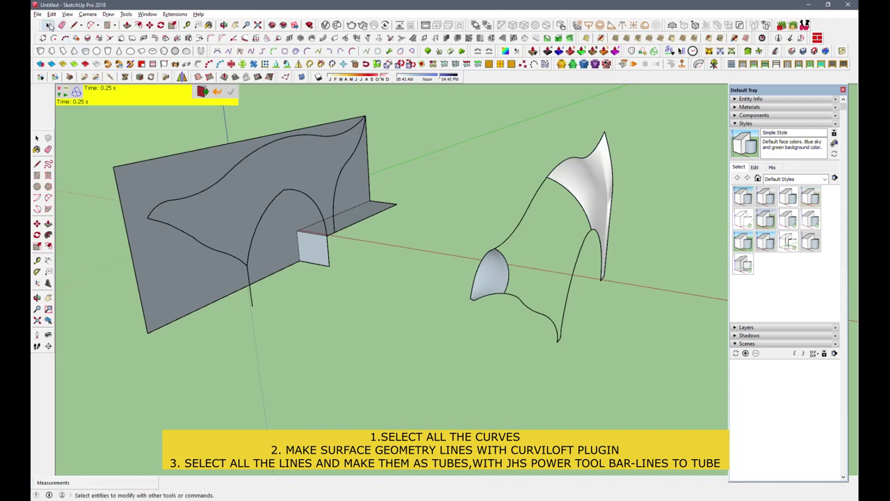
pyautogui.click(48, 25)
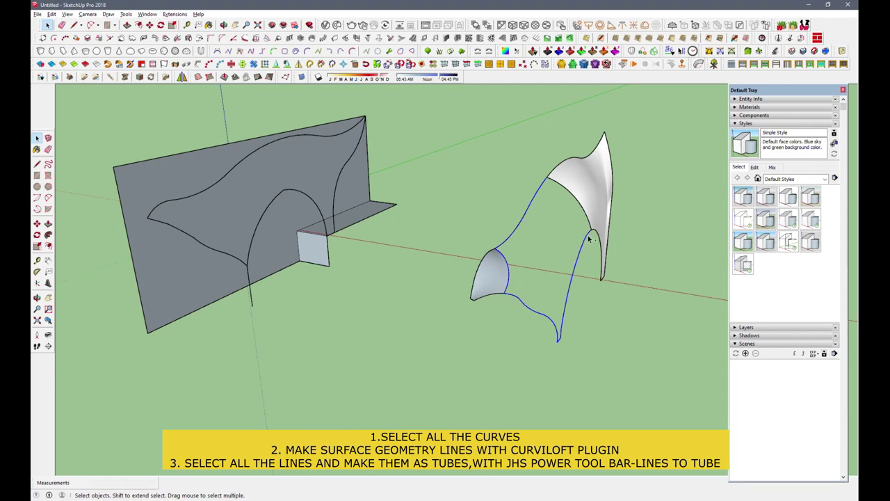
pyautogui.click(668, 53)
pyautogui.moveTo(604, 281); pyautogui.dragTo(479, 283, button='middle')
pyautogui.scroll(2, 479, 284)
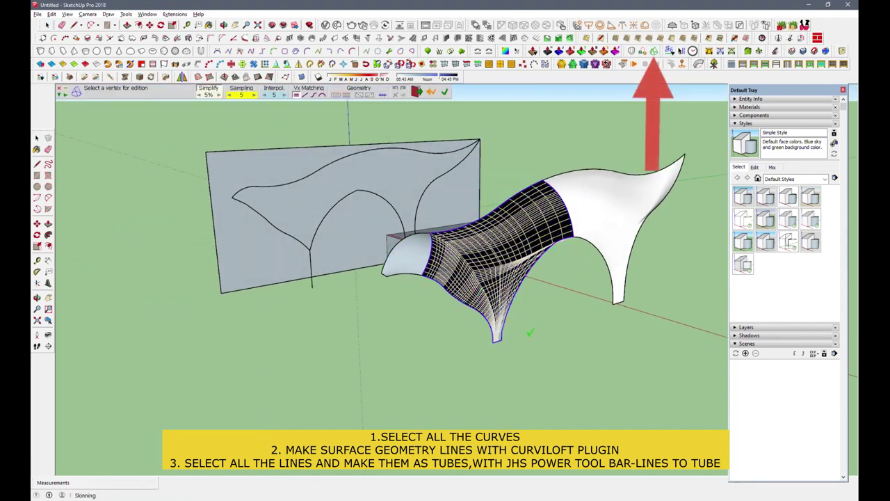
pyautogui.moveTo(496, 290)
pyautogui.mouseDown(button='middle')
pyautogui.moveTo(314, 243)
pyautogui.moveTo(246, 242)
pyautogui.moveTo(209, 338)
pyautogui.moveTo(219, 358)
pyautogui.moveTo(527, 372)
pyautogui.moveTo(622, 294)
pyautogui.moveTo(519, 279)
pyautogui.moveTo(567, 206)
pyautogui.moveTo(463, 234)
pyautogui.moveTo(419, 284)
pyautogui.moveTo(421, 295)
pyautogui.mouseUp(button='middle')
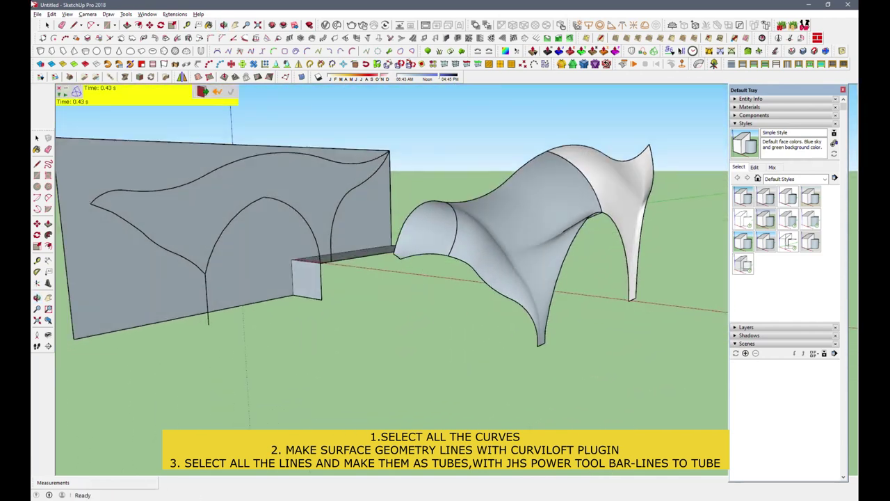
pyautogui.click(527, 236)
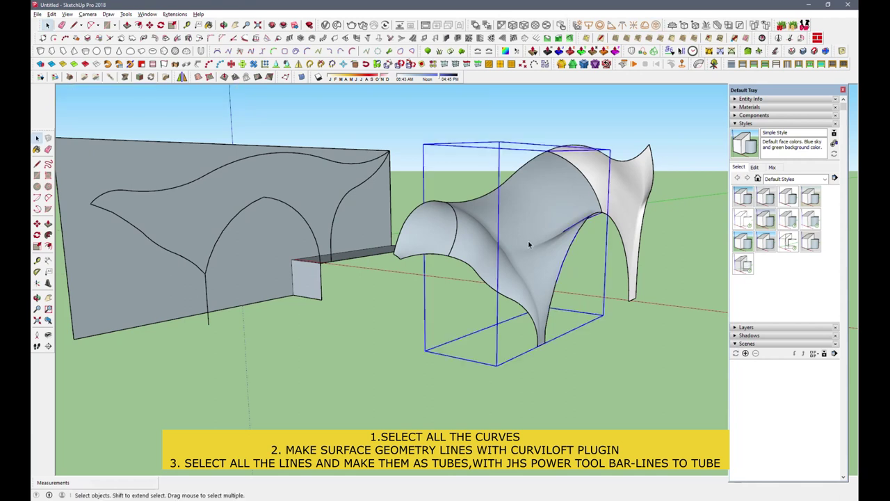
pyautogui.press('Delete')
pyautogui.click(93, 25)
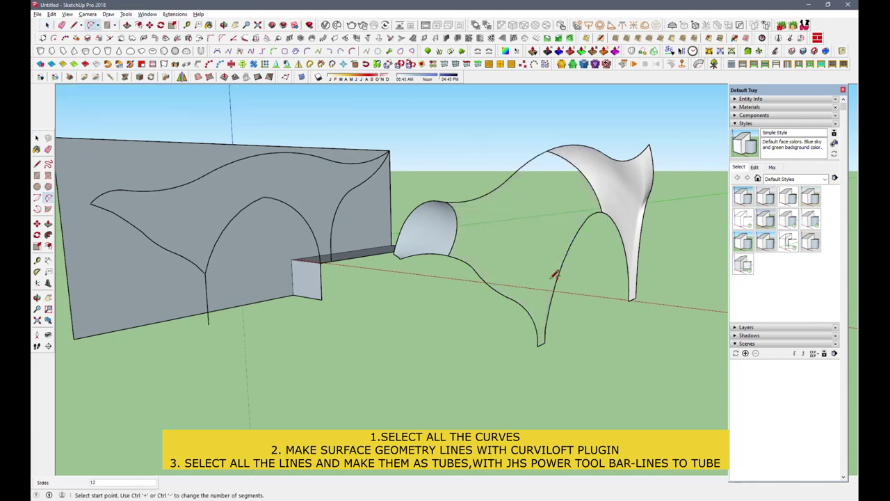
# Draw a 2-Point Arc across the canopy's middle between opposite edge curves.
pyautogui.click(562, 262)
pyautogui.click(509, 178)
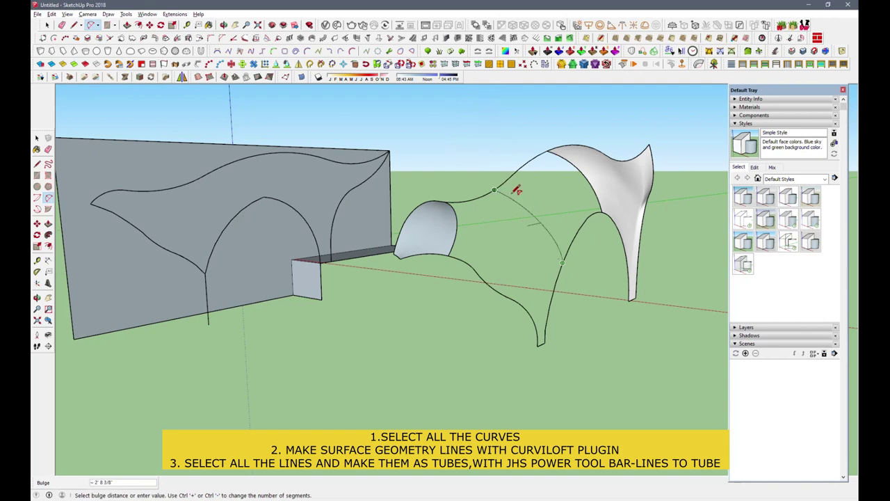
pyautogui.moveTo(526, 199); pyautogui.dragTo(626, 153, button='middle')
pyautogui.moveTo(596, 185)
pyautogui.mouseDown(button='middle')
pyautogui.moveTo(601, 175)
pyautogui.moveTo(598, 186)
pyautogui.moveTo(352, 331)
pyautogui.moveTo(350, 364)
pyautogui.moveTo(374, 370)
pyautogui.mouseUp(button='middle')
# Skin the middle sections with Curviloft and validate the new surfaces.
pyautogui.press('space')
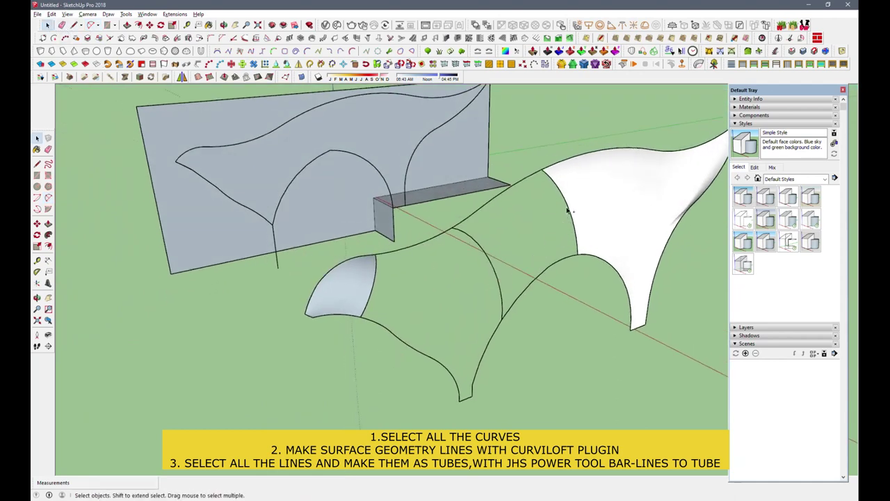
pyautogui.click(567, 210)
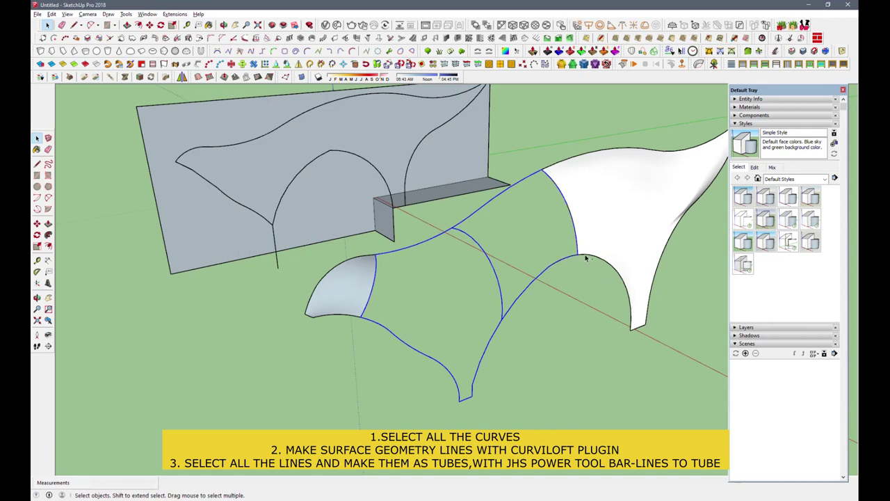
pyautogui.click(655, 55)
pyautogui.click(580, 327)
pyautogui.moveTo(565, 328)
pyautogui.mouseDown(button='middle')
pyautogui.moveTo(235, 280)
pyautogui.moveTo(312, 343)
pyautogui.moveTo(390, 327)
pyautogui.moveTo(545, 257)
pyautogui.moveTo(496, 245)
pyautogui.moveTo(260, 258)
pyautogui.moveTo(251, 322)
pyautogui.moveTo(390, 368)
pyautogui.moveTo(463, 294)
pyautogui.moveTo(421, 304)
pyautogui.moveTo(287, 270)
pyautogui.mouseUp(button='middle')
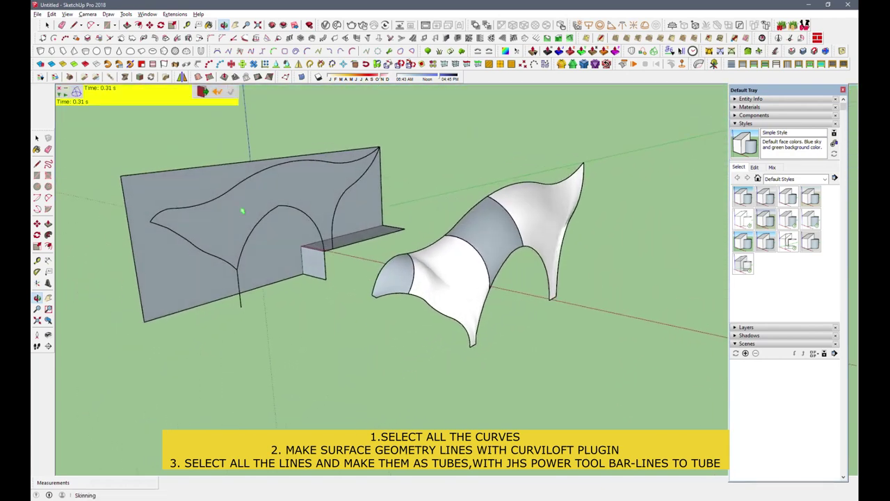
pyautogui.click(463, 278)
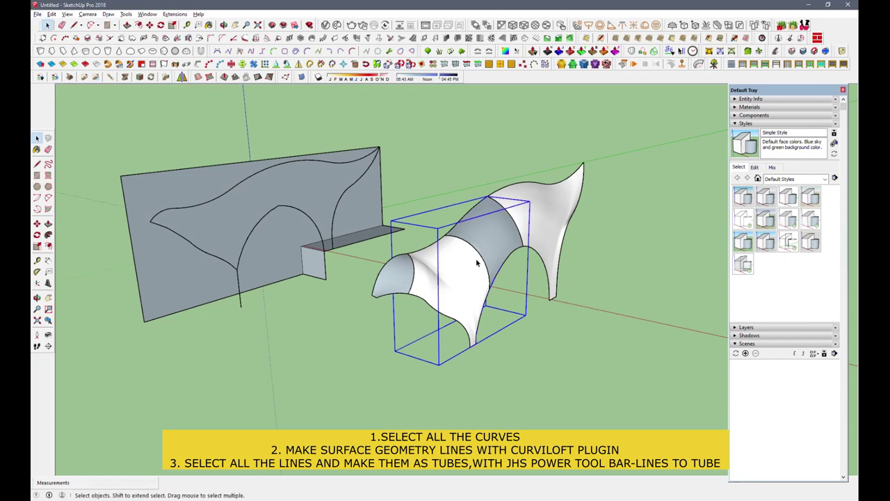
# Copy the finished canopy surface to the right using Move with Ctrl.
pyautogui.moveTo(370, 338); pyautogui.dragTo(432, 129, button='middle')
pyautogui.moveTo(431, 129); pyautogui.dragTo(591, 389)
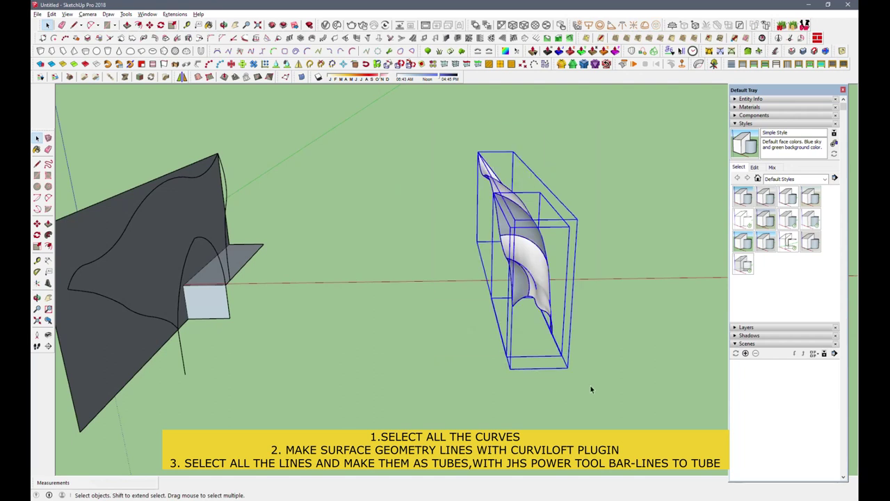
pyautogui.moveTo(591, 388); pyautogui.dragTo(377, 326, button='middle')
pyautogui.click(149, 25)
pyautogui.click(452, 381)
pyautogui.press('ctrl')
pyautogui.click(548, 383)
# Delete the copy's faces, leaving its curves, and window-select the small front curve.
pyautogui.click(47, 25)
pyautogui.moveTo(390, 326)
pyautogui.mouseDown(button='middle')
pyautogui.moveTo(431, 324)
pyautogui.moveTo(461, 339)
pyautogui.mouseUp(button='middle')
pyautogui.scroll(3, 515, 324)
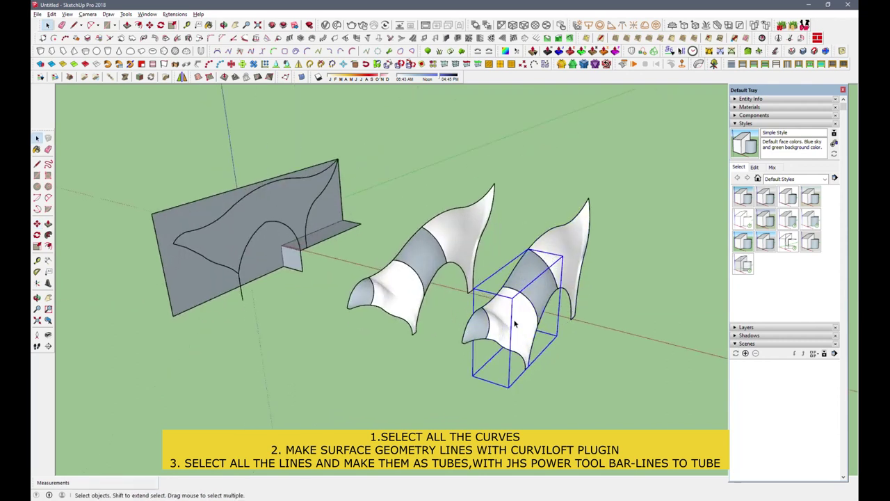
pyautogui.click(566, 255)
pyautogui.press('Delete')
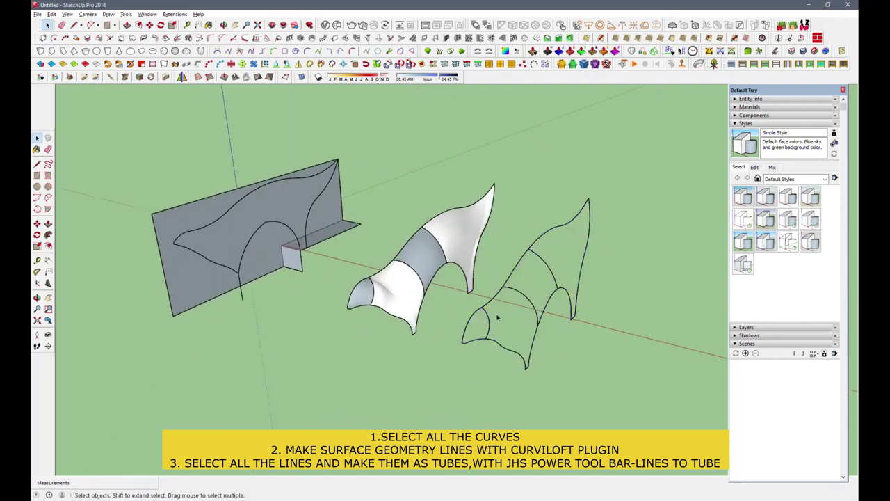
pyautogui.moveTo(452, 307); pyautogui.dragTo(502, 367)
pyautogui.scroll(2, 525, 334)
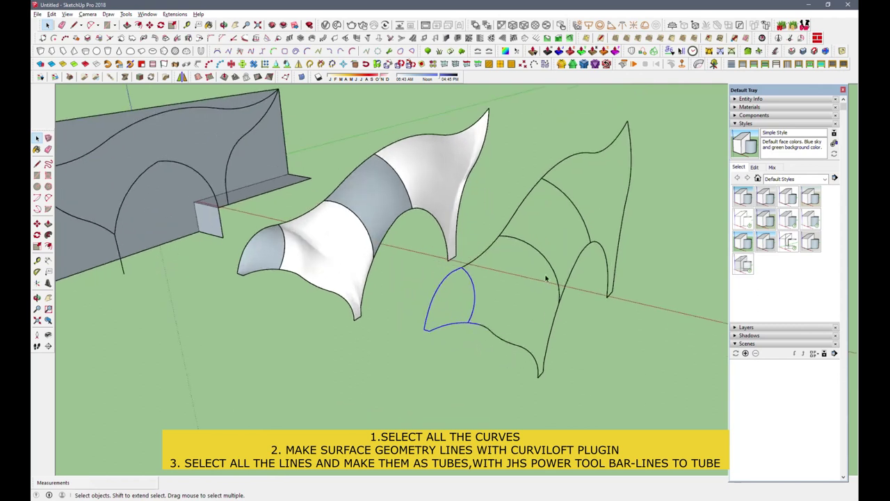
# Loft the selected patches with Curviloft as 'intermediate edges (no face)' and commit.
pyautogui.click(654, 50)
pyautogui.press('space')
pyautogui.click(654, 50)
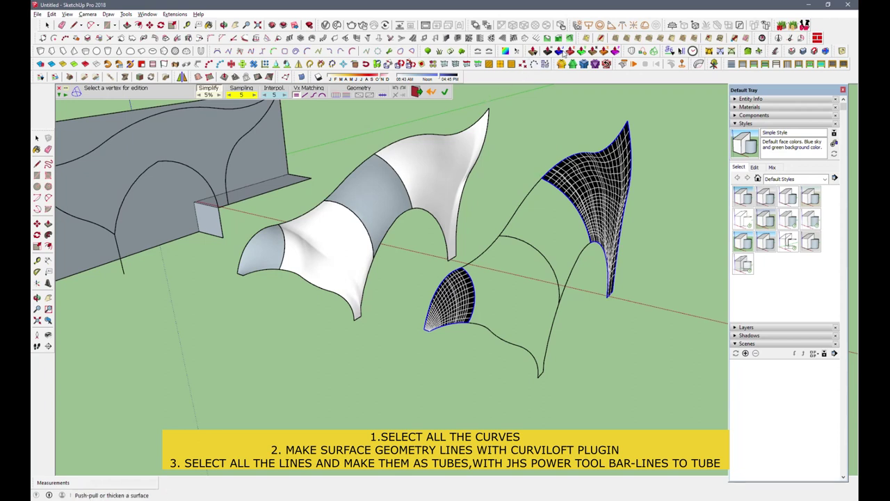
pyautogui.click(347, 97)
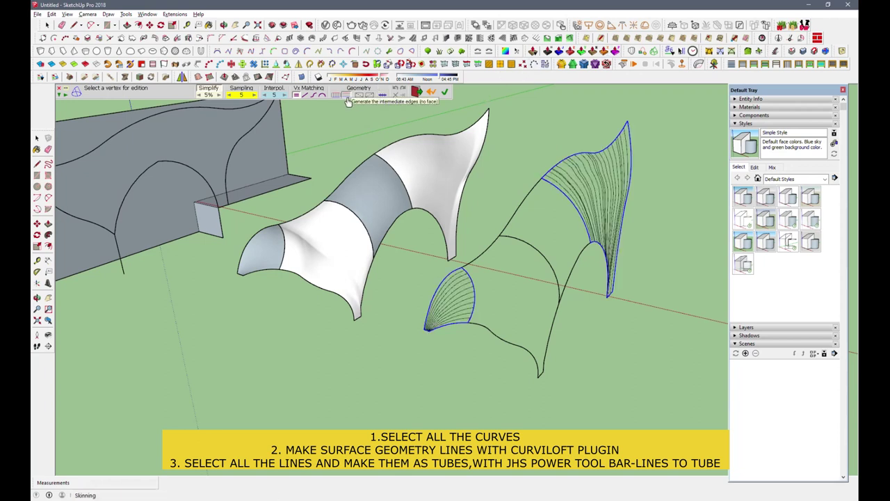
pyautogui.click(341, 98)
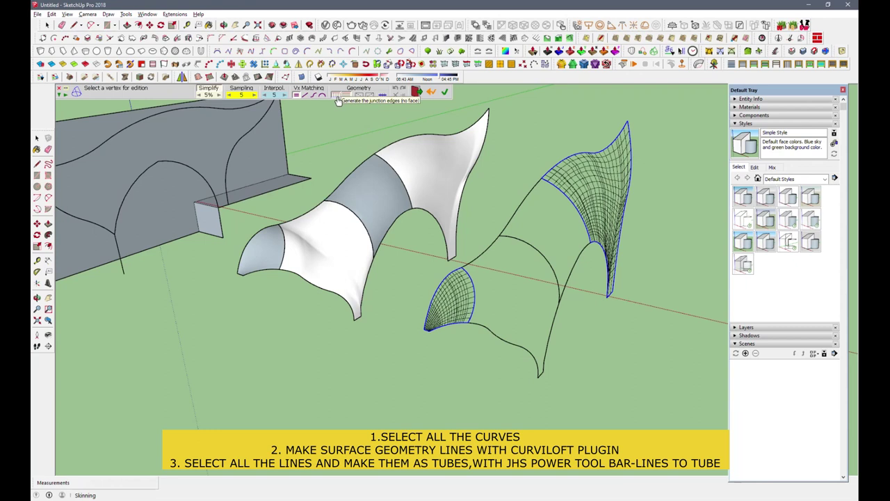
pyautogui.click(347, 97)
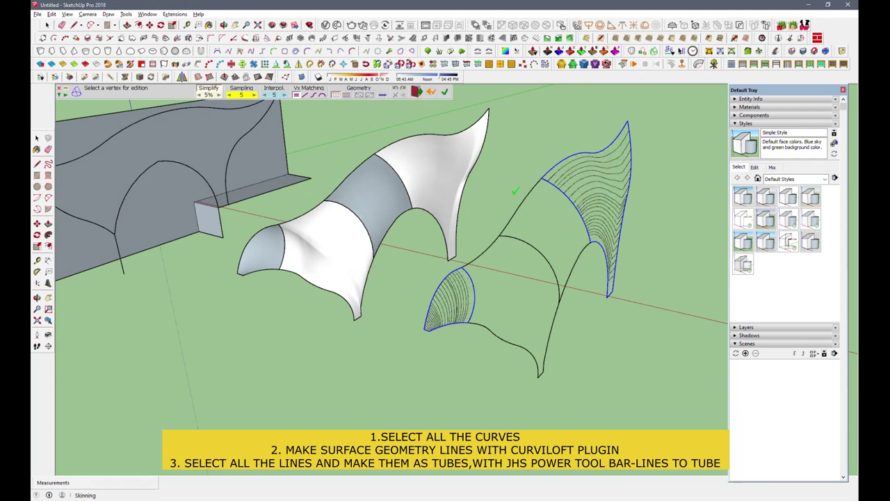
pyautogui.click(515, 189)
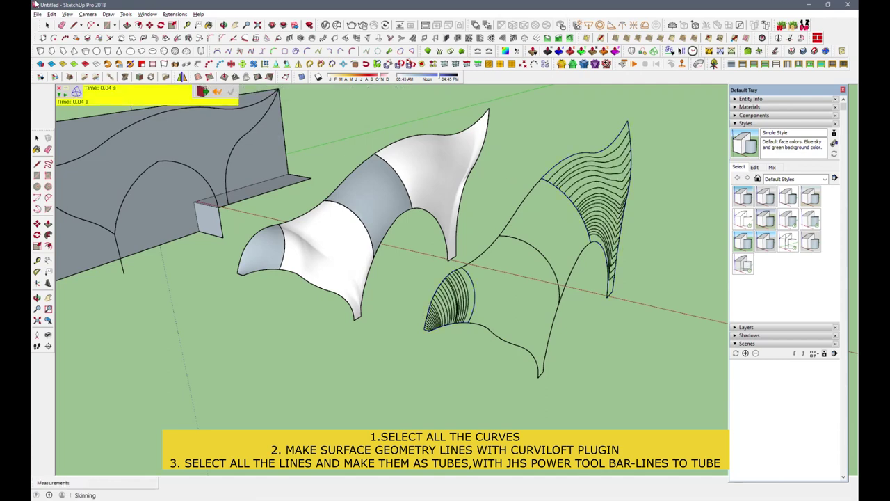
# Convert the front and upper-right patches' lofted lines into 2" tubes with Lines to Tubes.
pyautogui.doubleClick(468, 304)
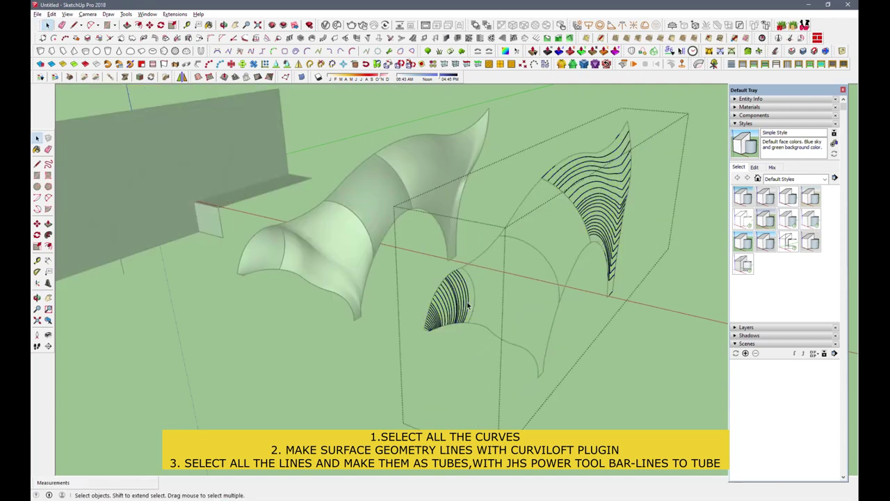
pyautogui.moveTo(415, 275); pyautogui.dragTo(474, 346)
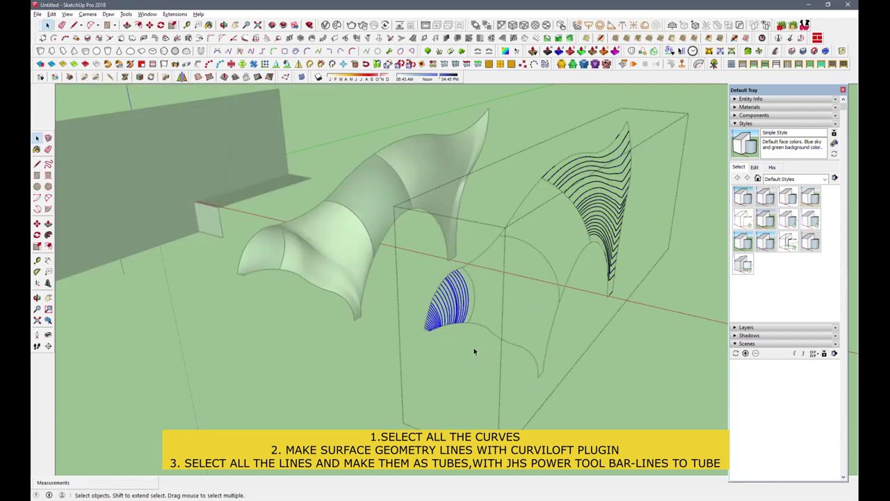
pyautogui.click(198, 76)
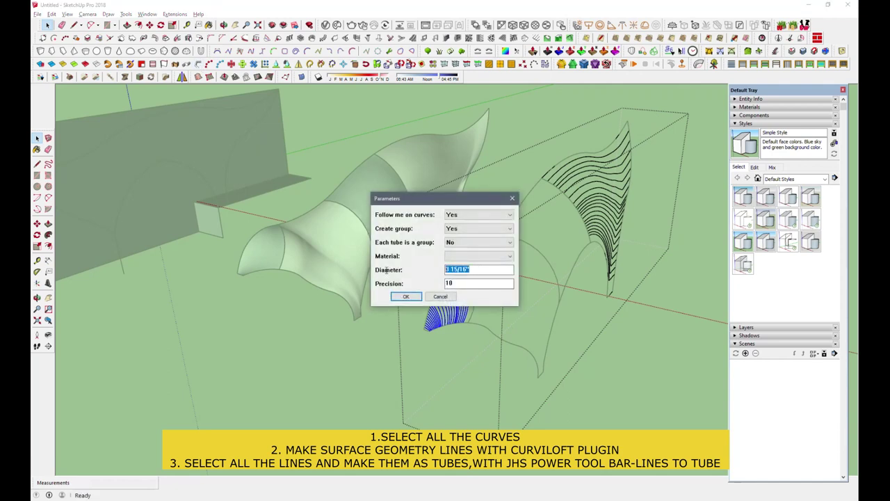
pyautogui.click(404, 297)
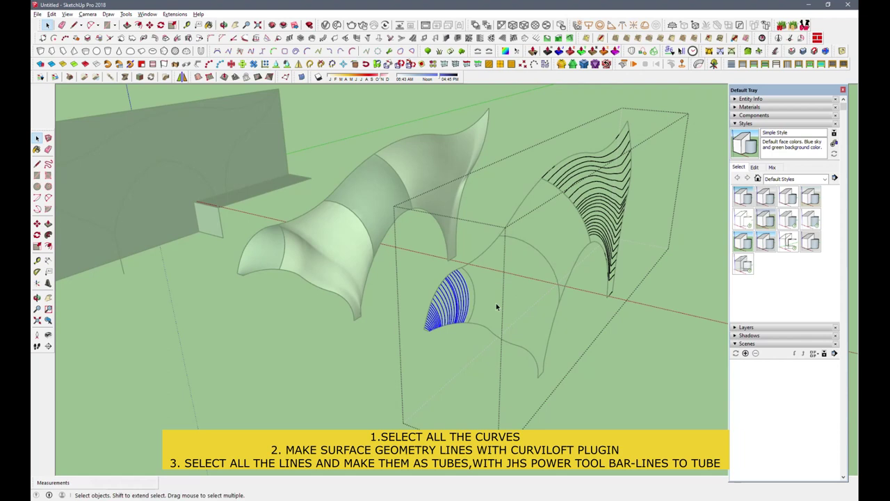
pyautogui.click(596, 213)
pyautogui.moveTo(536, 129); pyautogui.dragTo(661, 317)
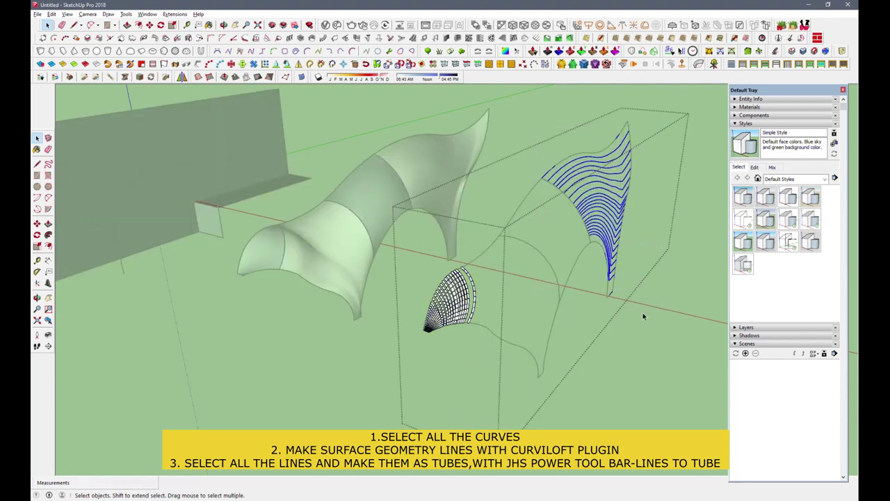
pyautogui.click(198, 76)
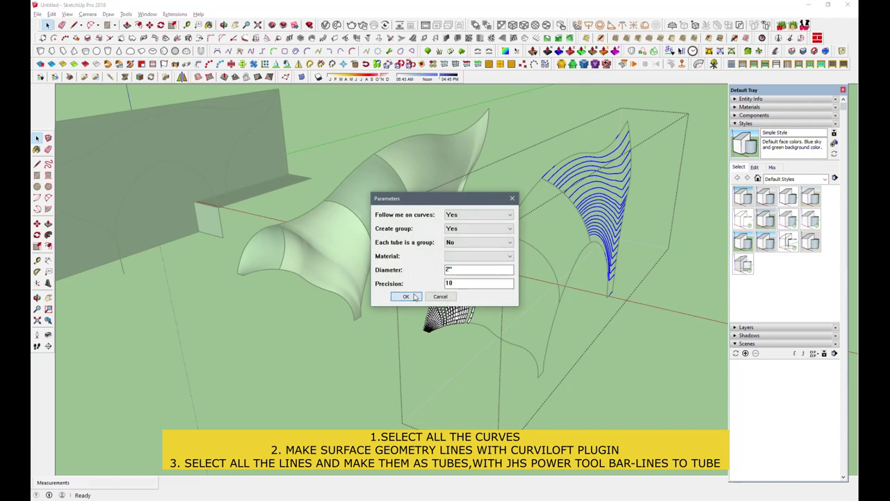
pyautogui.click(412, 295)
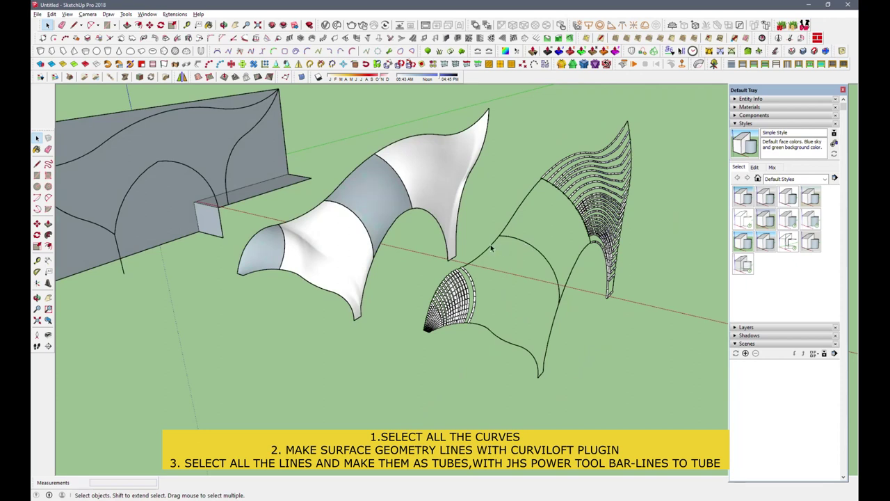
# Loft the middle band curves as lengthwise intermediate edges without faces and commit.
pyautogui.click(570, 204)
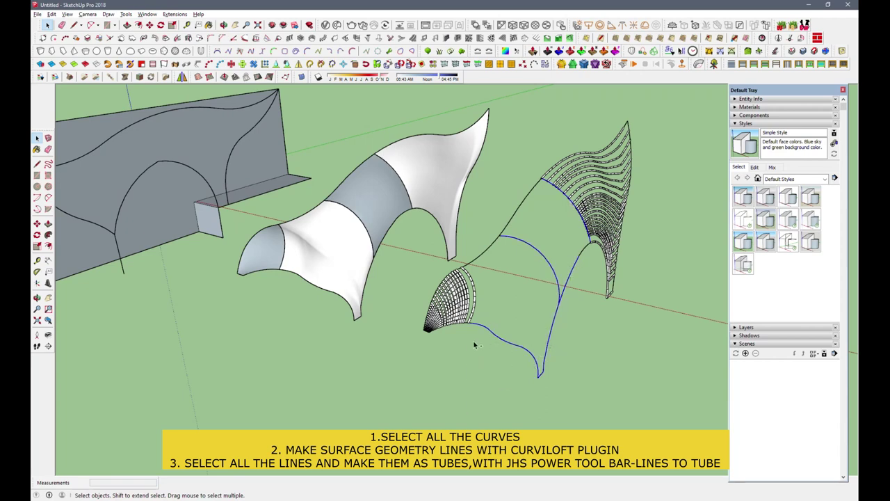
pyautogui.scroll(2, 478, 273)
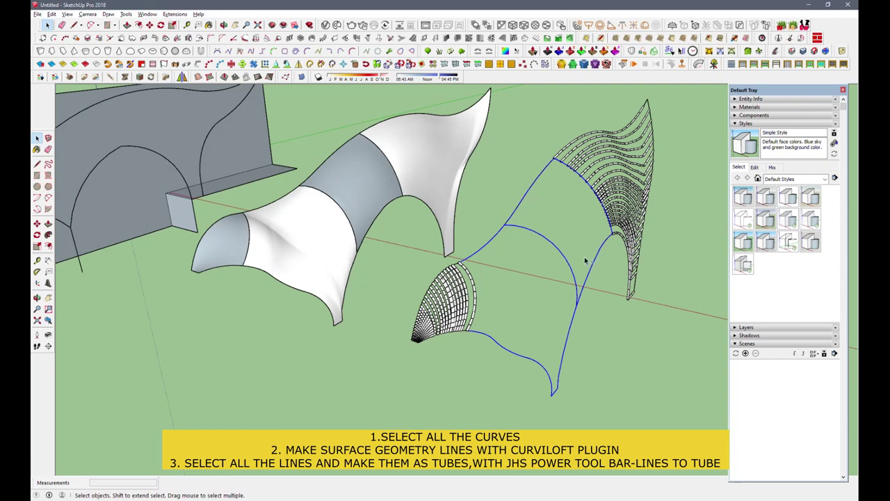
pyautogui.click(664, 63)
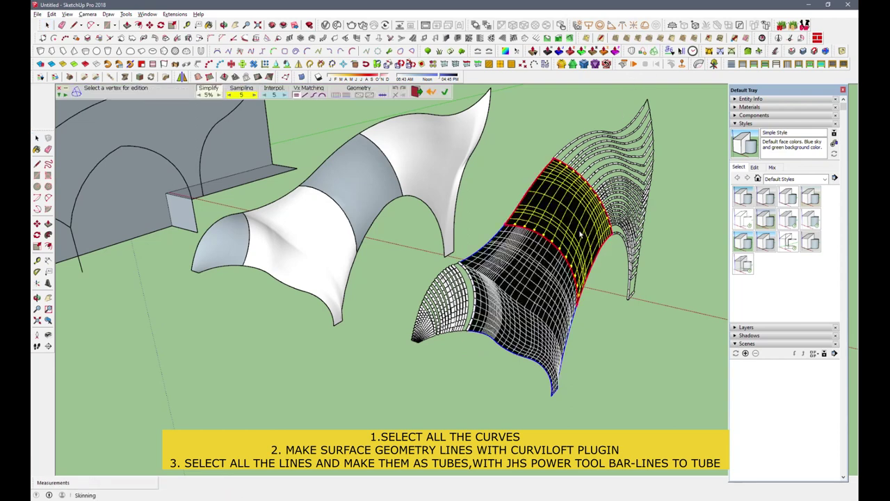
pyautogui.moveTo(549, 334); pyautogui.dragTo(482, 368, button='middle')
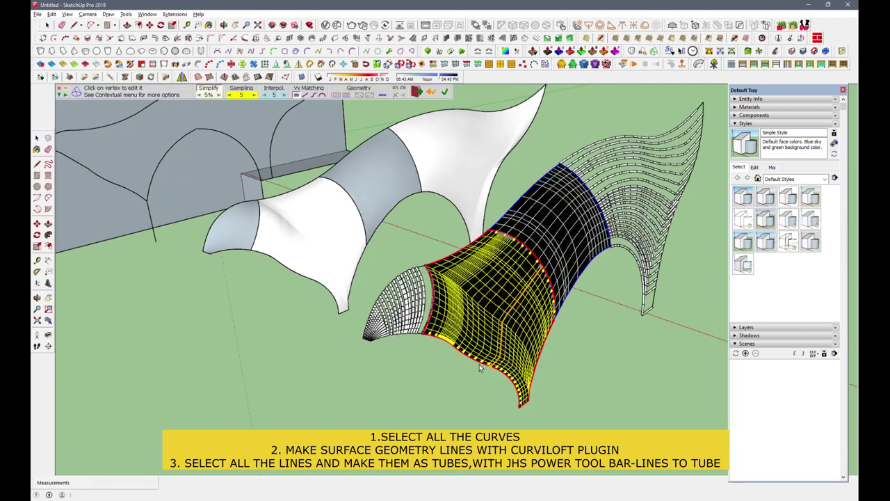
pyautogui.click(345, 96)
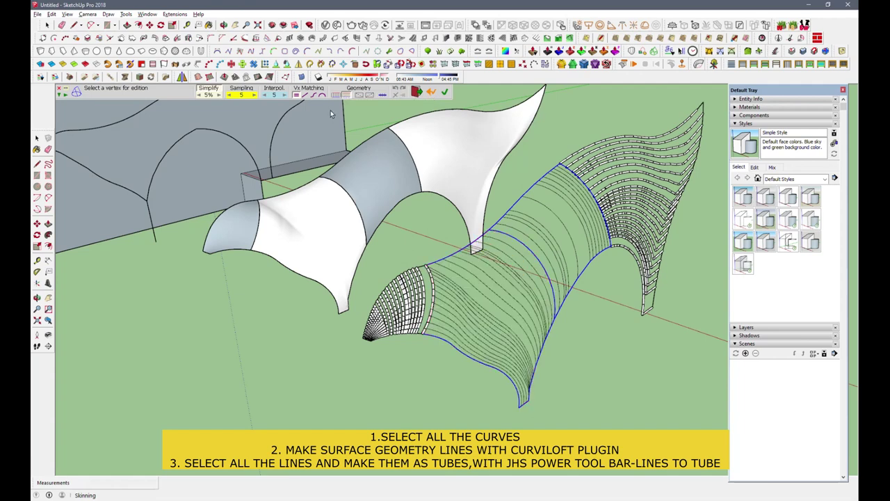
pyautogui.click(336, 96)
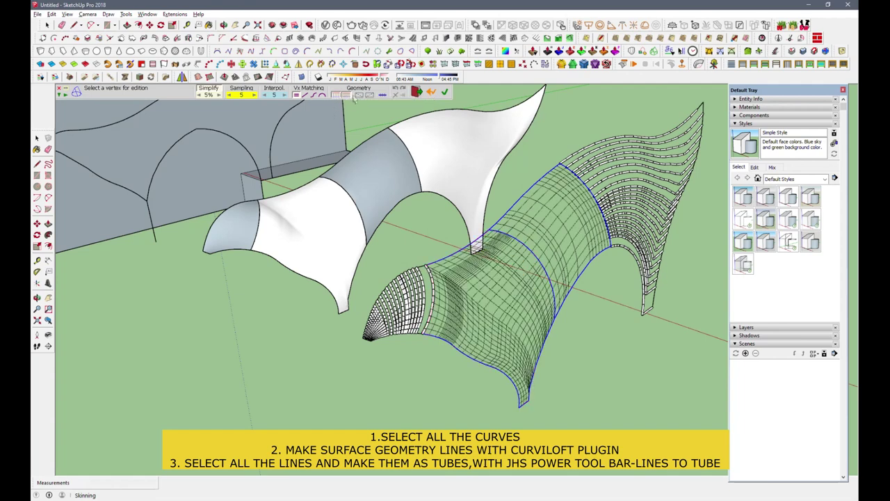
pyautogui.click(347, 98)
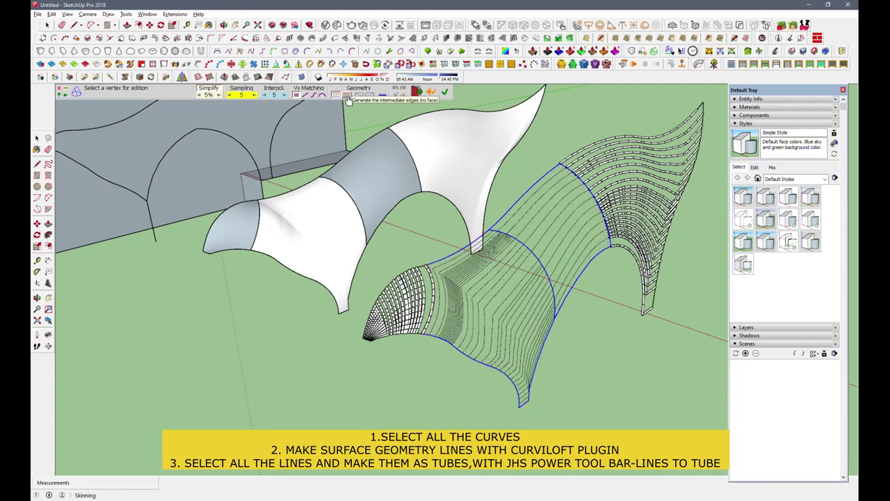
pyautogui.press('Return')
pyautogui.press('space')
# Turn all the middle band lines into 2" tubes.
pyautogui.doubleClick(499, 260)
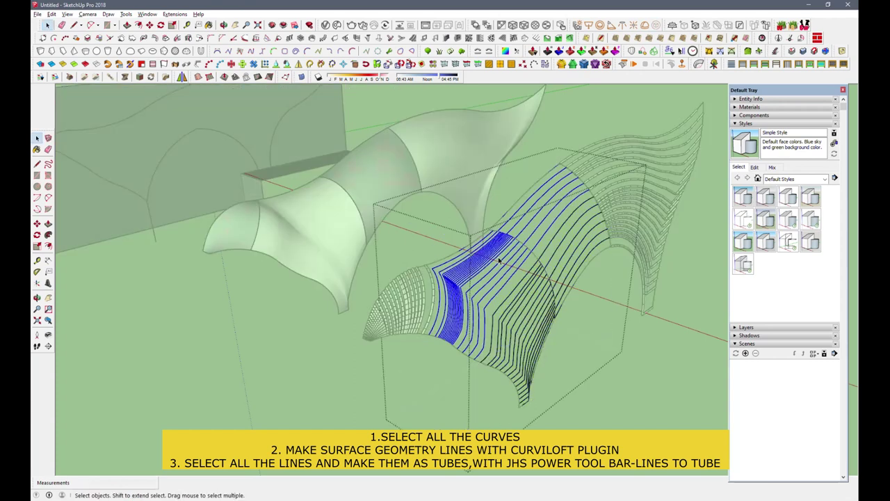
pyautogui.moveTo(414, 146); pyautogui.dragTo(624, 426)
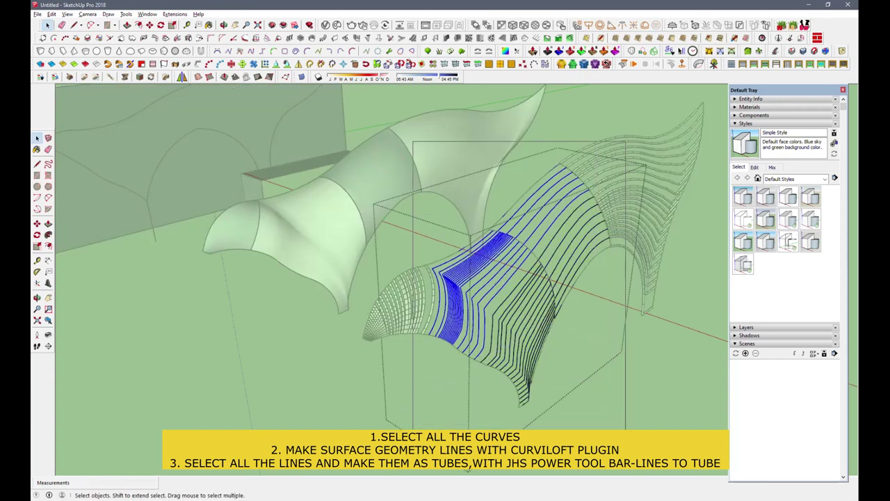
pyautogui.click(198, 64)
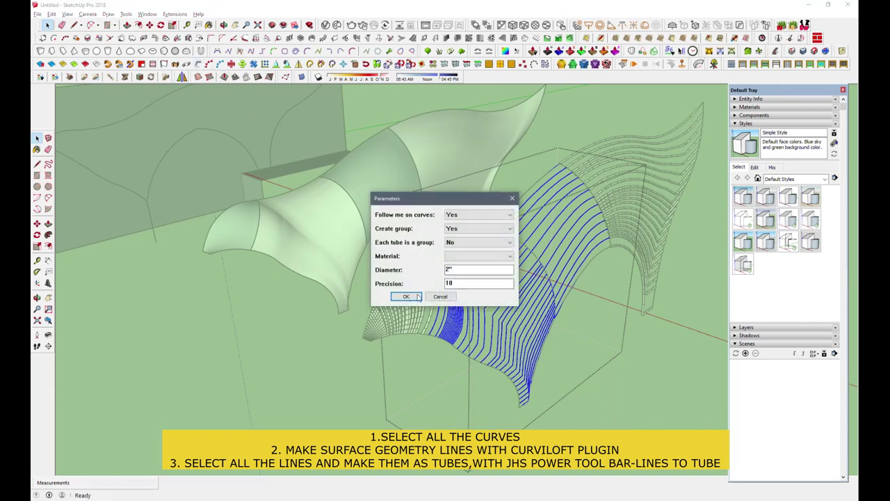
pyautogui.click(407, 297)
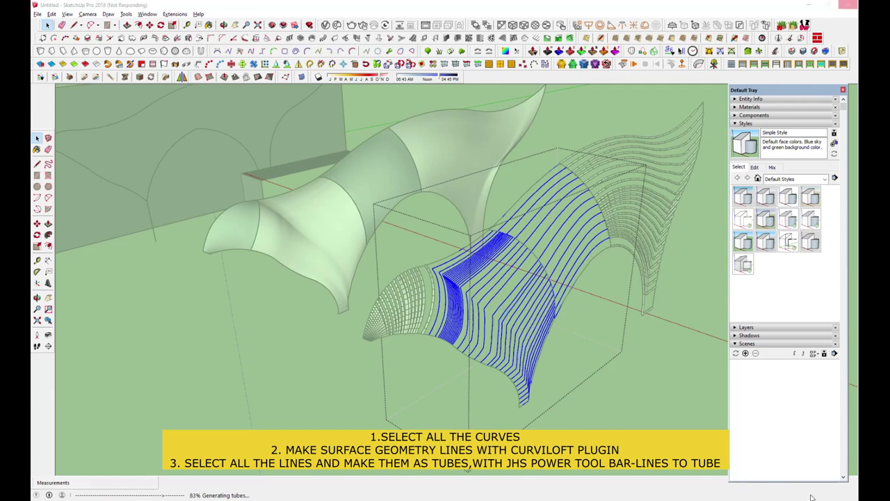
pyautogui.moveTo(596, 406)
pyautogui.mouseDown(button='middle')
pyautogui.moveTo(557, 340)
pyautogui.moveTo(526, 337)
pyautogui.moveTo(575, 237)
pyautogui.mouseUp(button='middle')
pyautogui.click(527, 318)
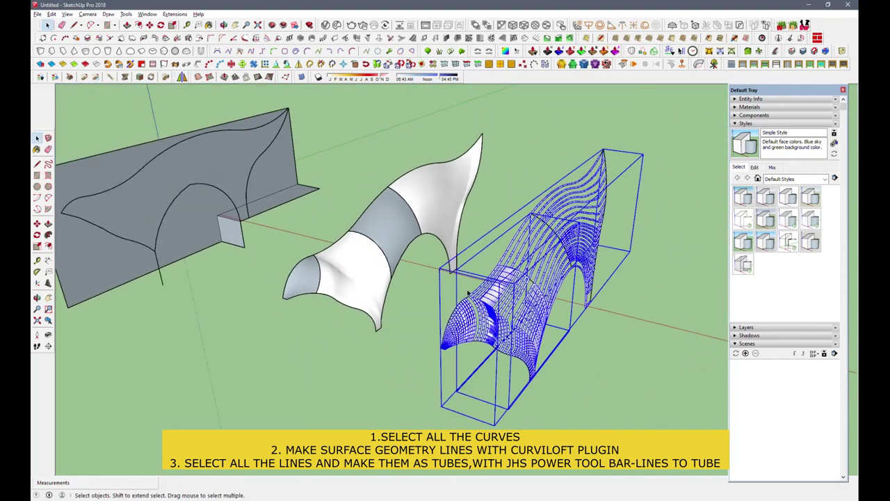
# Copy the wireframe group to the right using Move with Ctrl.
pyautogui.moveTo(468, 293); pyautogui.dragTo(480, 224, button='middle')
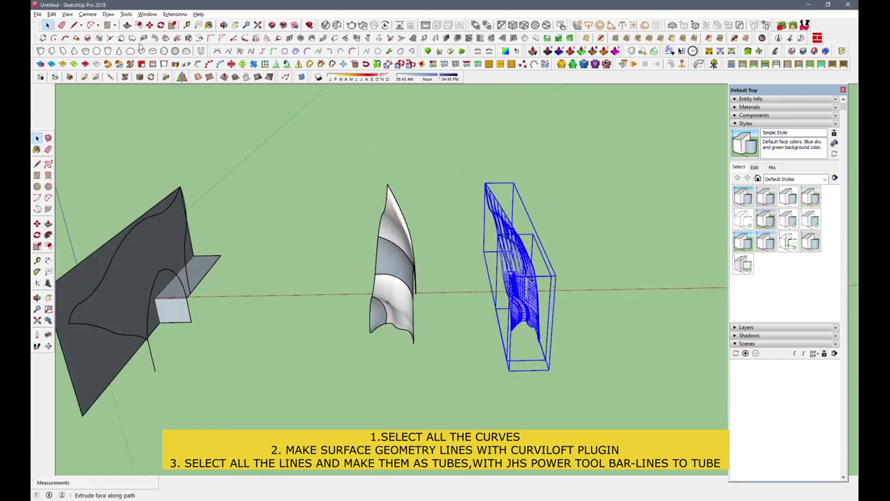
pyautogui.click(149, 24)
pyautogui.scroll(-2, 193, 263)
pyautogui.press('ctrl')
pyautogui.click(394, 350)
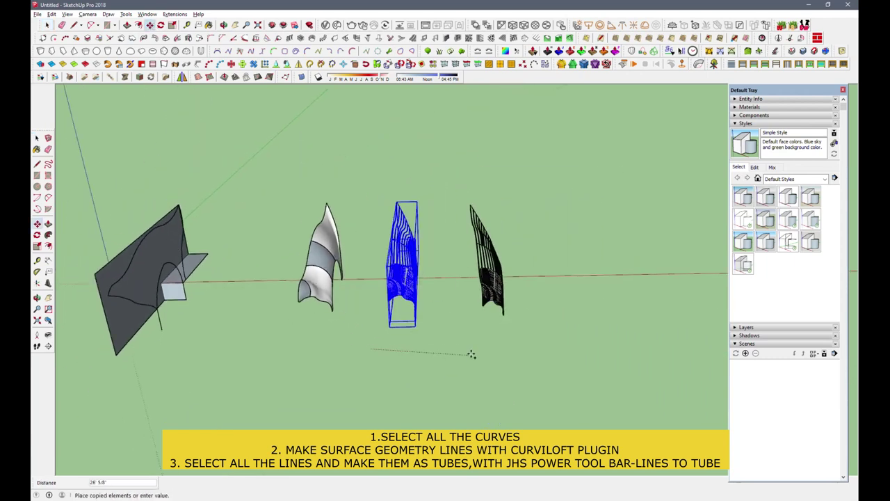
pyautogui.click(477, 348)
# Delete the middle copy's tube wireframe and leftover faces, leaving only bare edges.
pyautogui.click(46, 24)
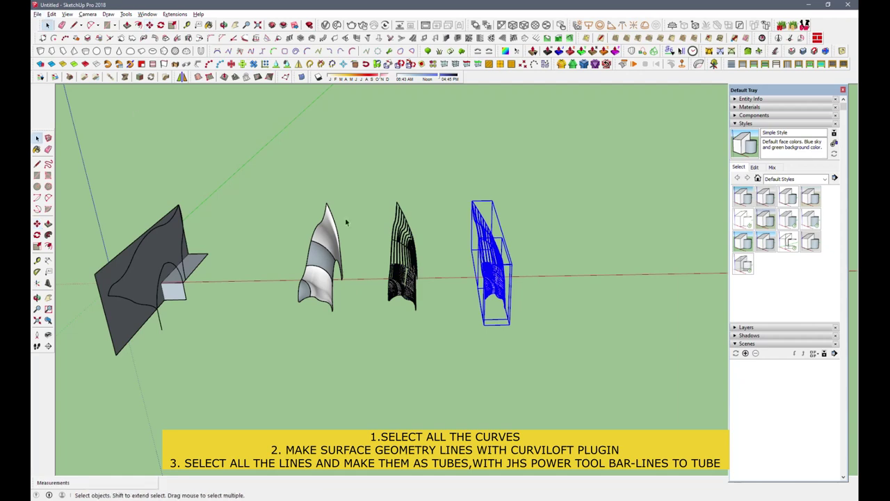
pyautogui.moveTo(348, 223); pyautogui.dragTo(284, 278, button='middle')
pyautogui.scroll(2, 284, 278)
pyautogui.click(441, 219)
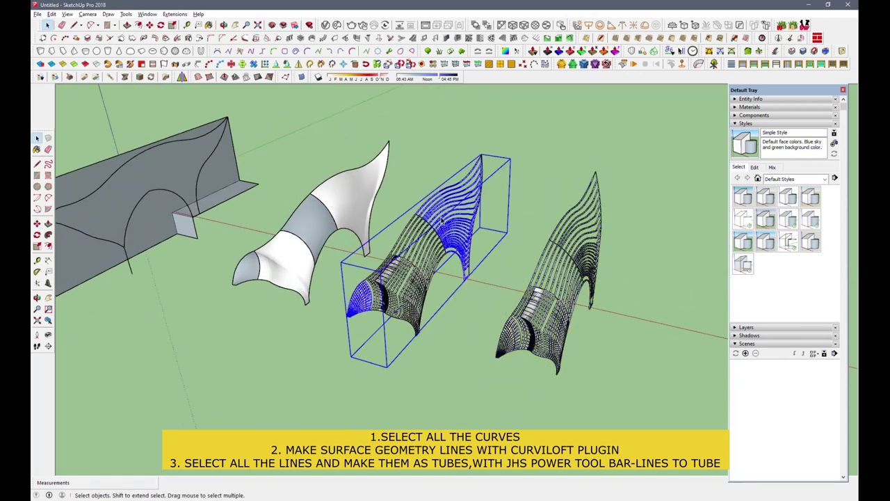
pyautogui.press('Delete')
pyautogui.click(416, 260)
pyautogui.press('Delete')
# Select the middle curve frame, then pick its single bottom curve.
pyautogui.moveTo(384, 299)
pyautogui.mouseDown(button='middle')
pyautogui.moveTo(228, 226)
pyautogui.moveTo(447, 256)
pyautogui.mouseUp(button='middle')
pyautogui.scroll(3, 447, 256)
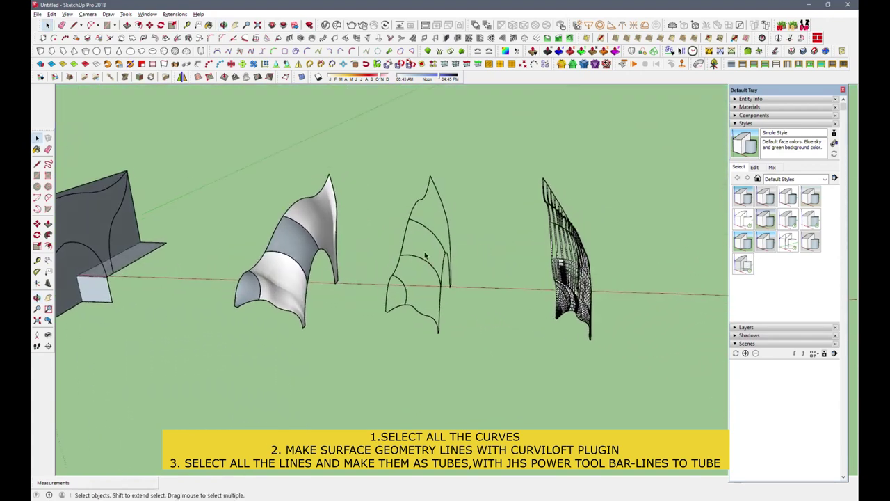
pyautogui.moveTo(373, 163); pyautogui.dragTo(496, 366)
pyautogui.click(430, 317)
pyautogui.scroll(2, 429, 317)
pyautogui.scroll(3, 430, 313)
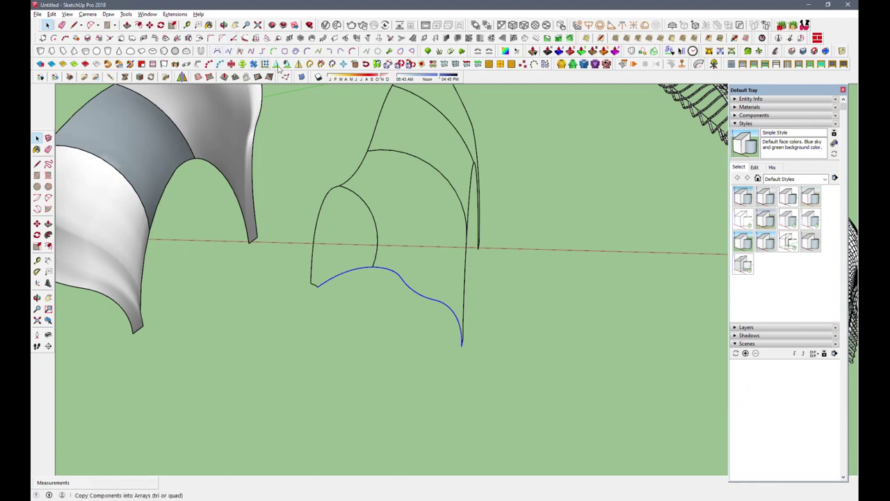
# Weld the edge pieces and turn the lower curve into a tube of diameter 1.
pyautogui.click(310, 65)
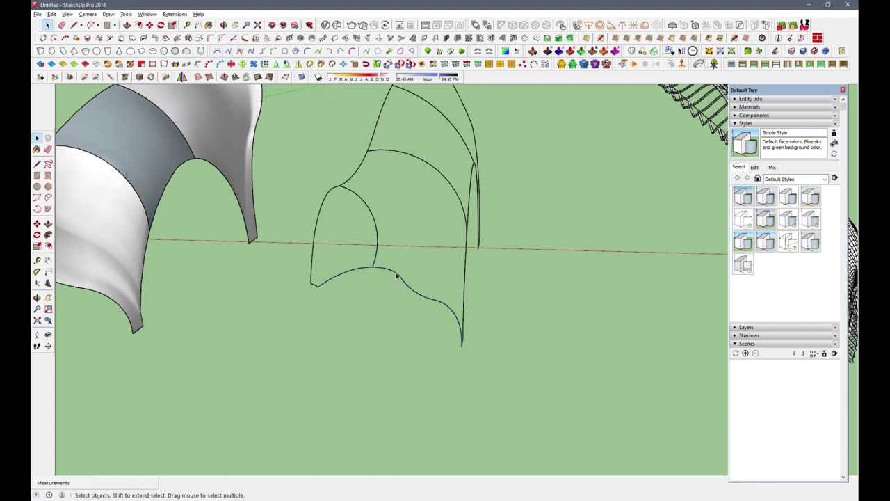
pyautogui.click(398, 276)
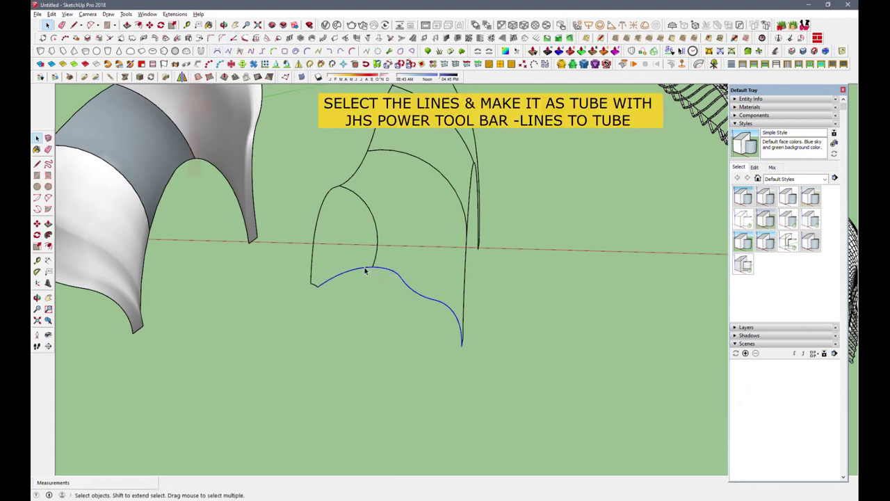
pyautogui.click(202, 64)
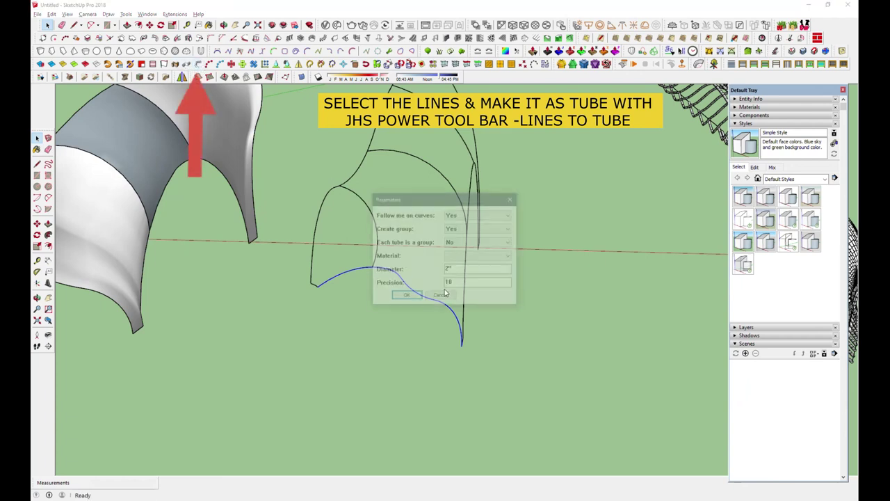
pyautogui.write('1')
pyautogui.click(406, 297)
# Place a parallel tube copy and turn the upper arc into a tube too.
pyautogui.scroll(2, 409, 297)
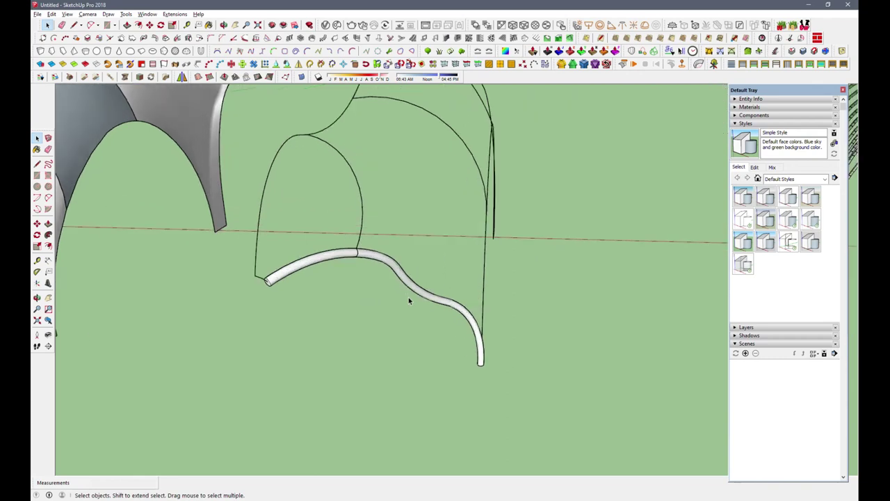
pyautogui.moveTo(409, 300); pyautogui.dragTo(386, 310, button='middle')
pyautogui.moveTo(365, 334); pyautogui.dragTo(327, 292)
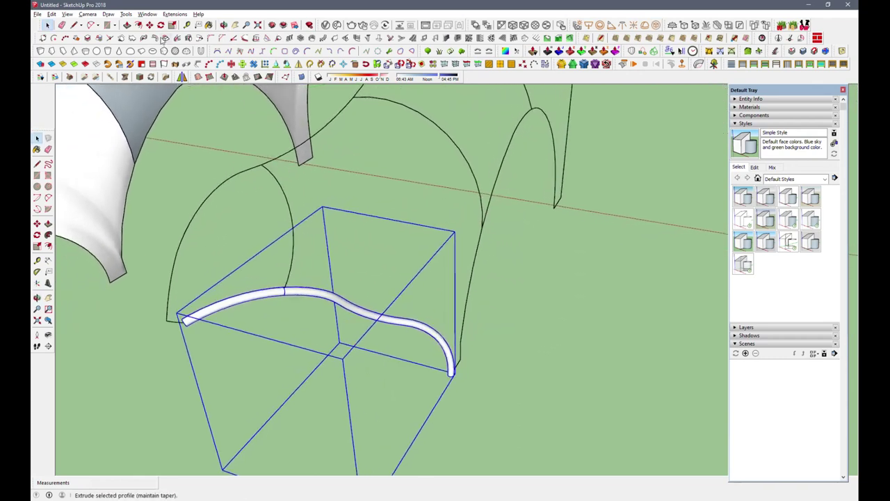
pyautogui.scroll(3, 455, 365)
pyautogui.scroll(3, 461, 364)
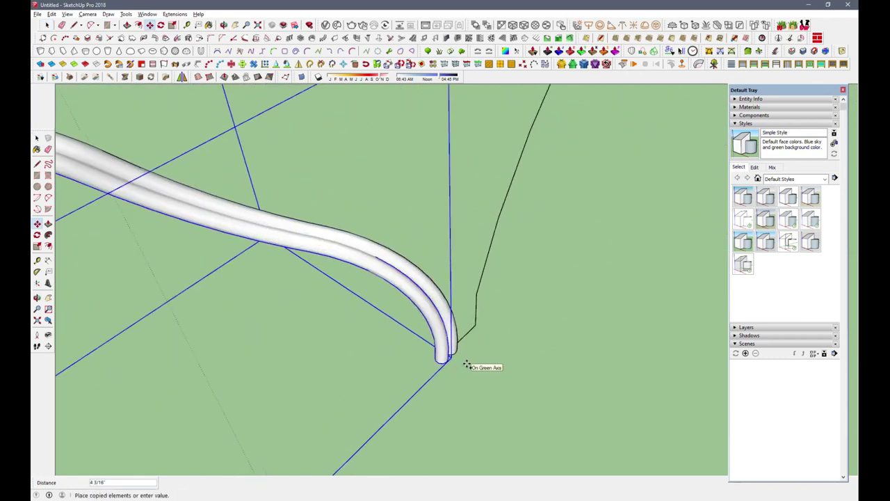
pyautogui.moveTo(466, 362); pyautogui.dragTo(444, 347, button='middle')
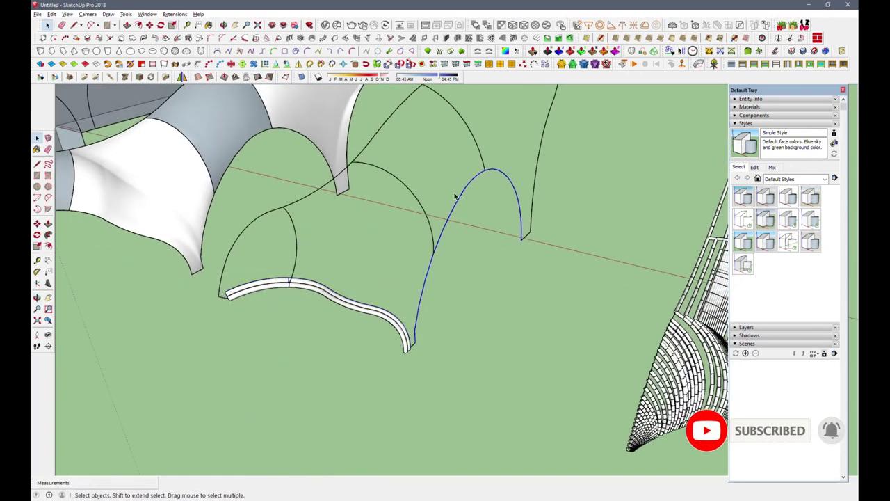
pyautogui.keyDown('shift'); pyautogui.click(431, 268); pyautogui.keyUp('shift')
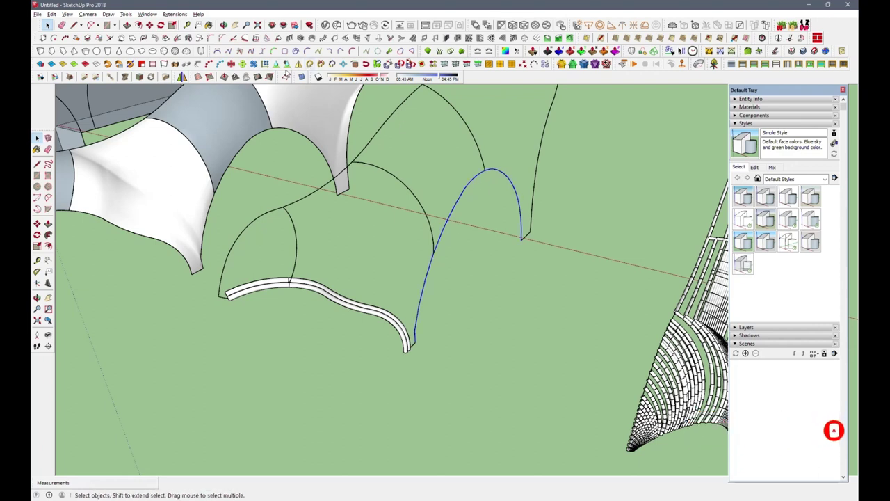
pyautogui.click(202, 65)
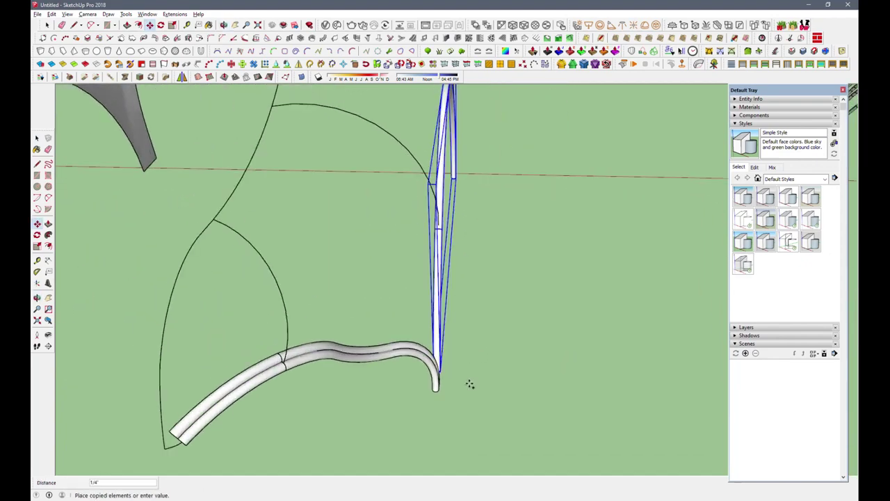
# Copy the tube to a slightly offset position with Move and Ctrl.
pyautogui.moveTo(471, 384)
pyautogui.mouseDown(button='middle')
pyautogui.moveTo(397, 368)
pyautogui.moveTo(240, 308)
pyautogui.mouseUp(button='middle')
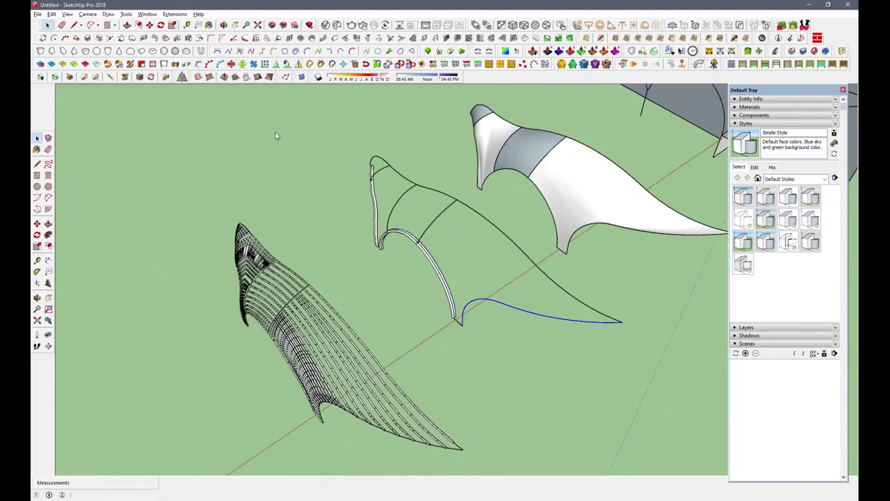
pyautogui.click(566, 327)
pyautogui.scroll(3, 445, 317)
pyautogui.press('m')
pyautogui.click(411, 334)
pyautogui.press('ctrl')
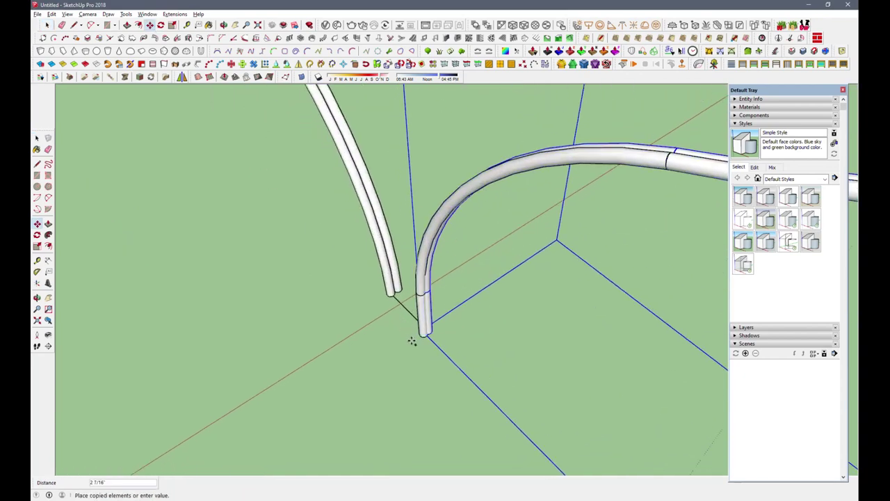
pyautogui.click(412, 339)
pyautogui.scroll(-5, 409, 338)
pyautogui.press('space')
pyautogui.scroll(-2, 491, 338)
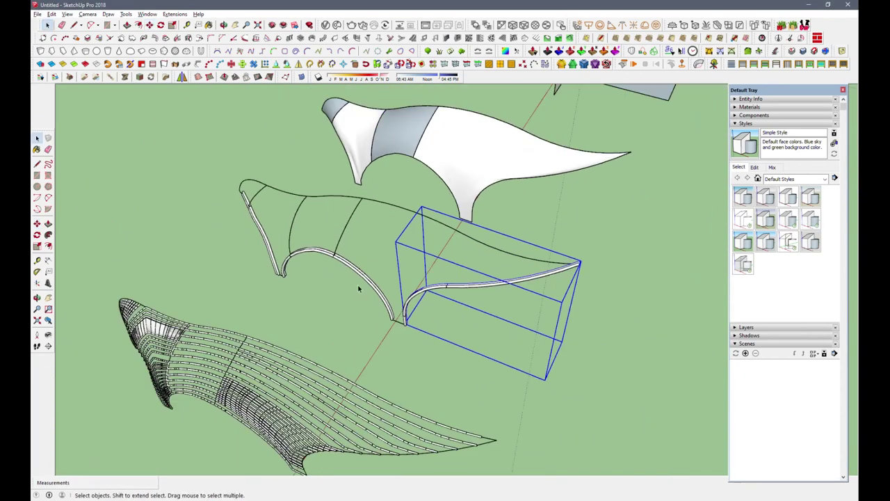
# Tube the selected upper curve with the same settings and place the copied tube.
pyautogui.moveTo(359, 288); pyautogui.dragTo(459, 229, button='middle')
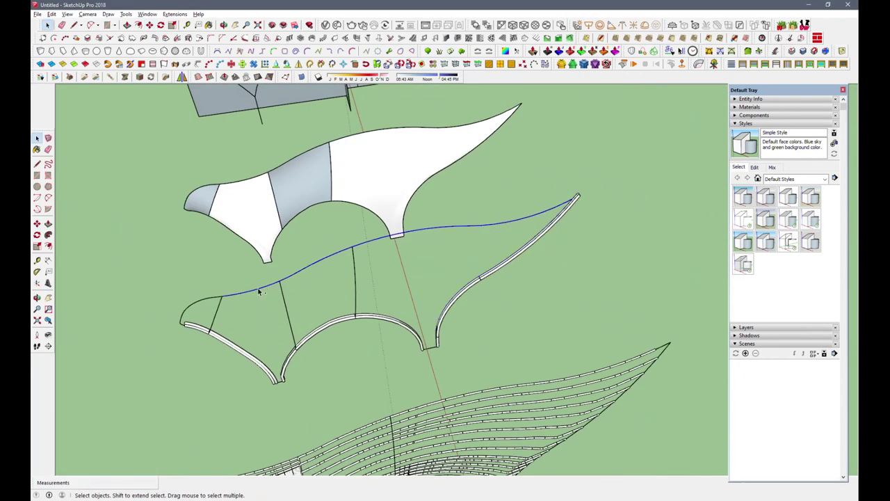
pyautogui.moveTo(181, 321)
pyautogui.mouseDown(button='middle')
pyautogui.moveTo(397, 192)
pyautogui.moveTo(466, 276)
pyautogui.mouseUp(button='middle')
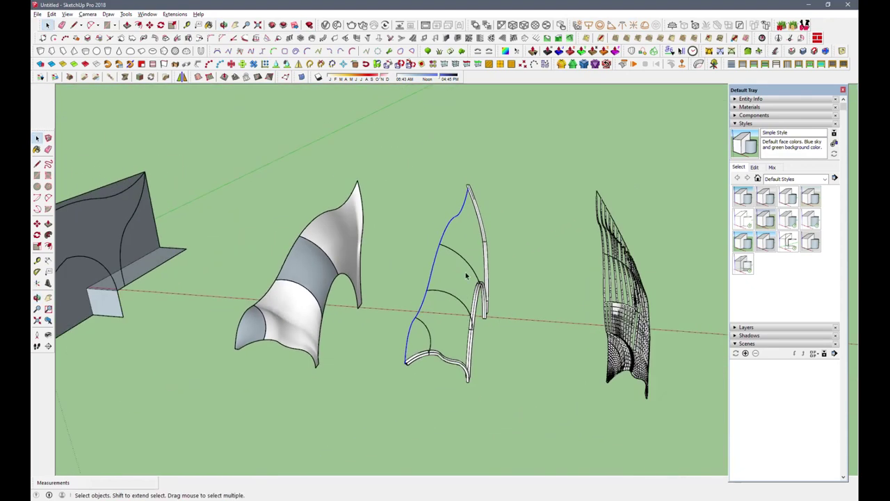
pyautogui.click(221, 64)
pyautogui.press('Return')
pyautogui.scroll(4, 402, 355)
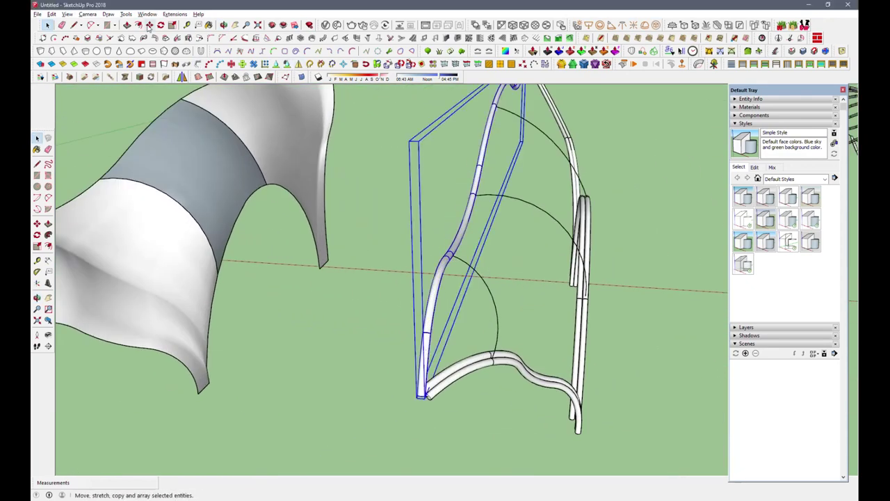
pyautogui.click(416, 415)
pyautogui.moveTo(415, 415)
pyautogui.mouseDown(button='middle')
pyautogui.moveTo(390, 293)
pyautogui.moveTo(430, 319)
pyautogui.moveTo(282, 328)
pyautogui.moveTo(209, 278)
pyautogui.mouseUp(button='middle')
pyautogui.click(47, 25)
# Move the whole tube-framed model onto the lattice model.
pyautogui.moveTo(390, 348)
pyautogui.mouseDown(button='middle')
pyautogui.moveTo(423, 372)
pyautogui.moveTo(397, 354)
pyautogui.moveTo(497, 375)
pyautogui.mouseUp(button='middle')
pyautogui.moveTo(496, 374); pyautogui.dragTo(497, 375)
pyautogui.rightClick(497, 375)
pyautogui.press('m')
pyautogui.click(456, 415)
# View all the models together and select the middle shell.
pyautogui.moveTo(639, 413)
pyautogui.mouseDown(button='middle')
pyautogui.moveTo(622, 357)
pyautogui.moveTo(584, 446)
pyautogui.mouseUp(button='middle')
pyautogui.scroll(5, 577, 461)
pyautogui.scroll(1, 568, 463)
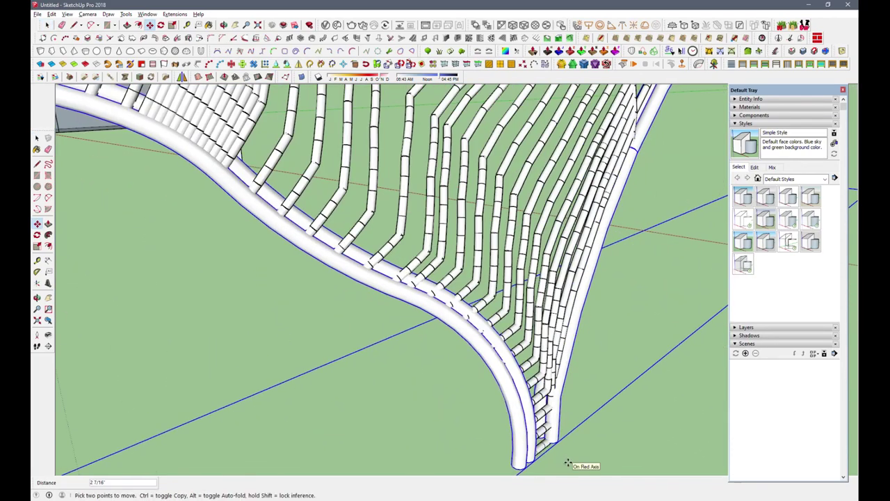
pyautogui.scroll(-5, 565, 462)
pyautogui.moveTo(516, 433); pyautogui.dragTo(532, 397, button='middle')
pyautogui.press('space')
pyautogui.click(371, 296)
pyautogui.moveTo(370, 295); pyautogui.dragTo(401, 284, button='middle')
pyautogui.scroll(-3, 352, 321)
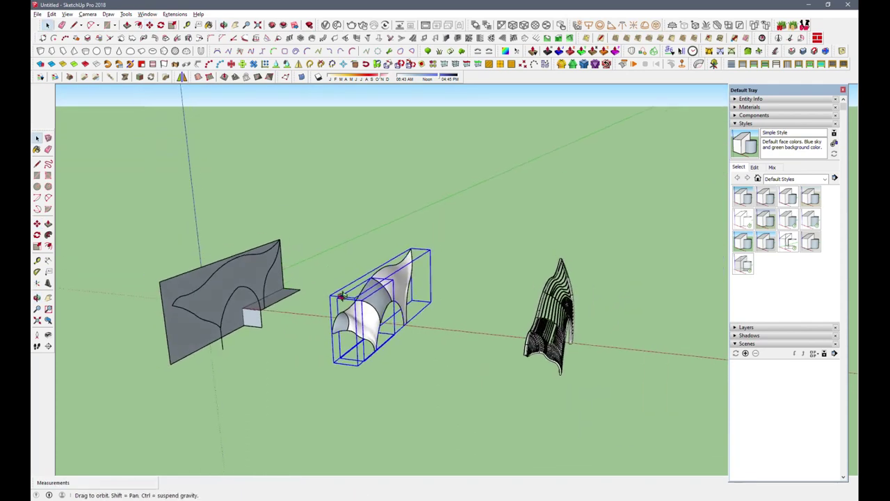
# Copy the shell to the right using Move with Ctrl.
pyautogui.scroll(-2, 453, 413)
pyautogui.moveTo(453, 413); pyautogui.dragTo(290, 343, button='middle')
pyautogui.press('m')
pyautogui.click(290, 344)
pyautogui.press('ctrl')
pyautogui.press('space')
pyautogui.scroll(2, 413, 313)
# Reverse the copied shell's small end face so it faces outward.
pyautogui.rightClick(444, 306)
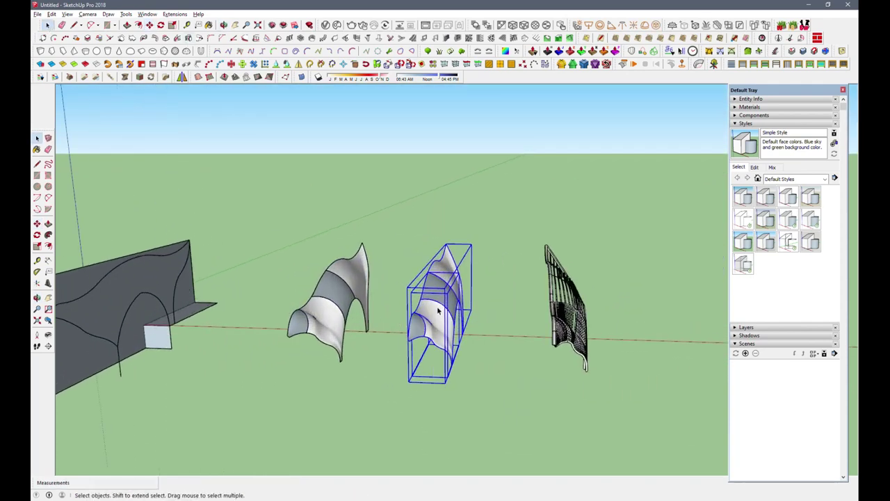
pyautogui.press('Escape')
pyautogui.moveTo(487, 290); pyautogui.dragTo(453, 294, button='middle')
pyautogui.rightClick(445, 292)
pyautogui.press('Escape')
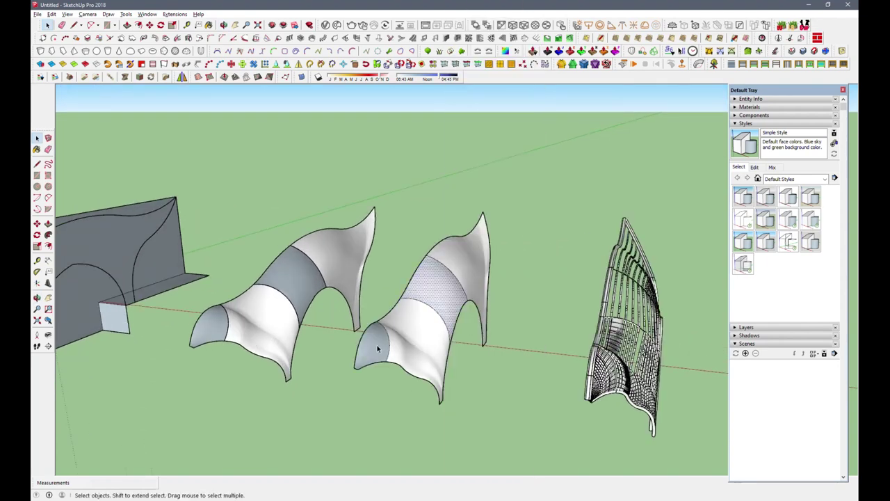
pyautogui.rightClick(378, 347)
pyautogui.click(425, 92)
pyautogui.moveTo(389, 313); pyautogui.dragTo(388, 337, button='middle')
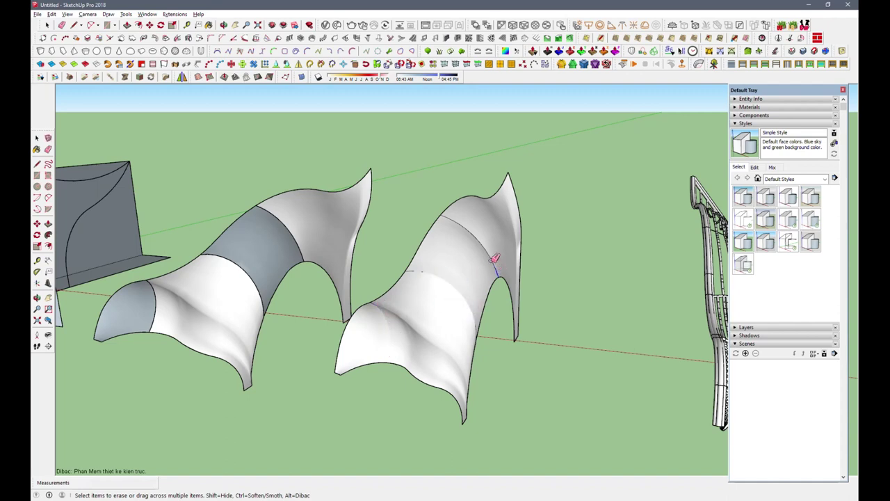
# Select the copied shell's entire surface and make it a group.
pyautogui.press('space')
pyautogui.click(433, 325)
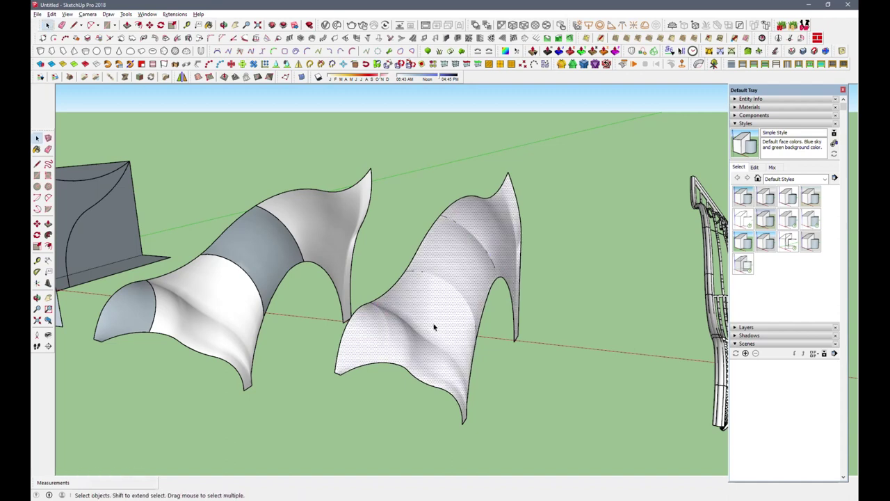
pyautogui.moveTo(433, 324); pyautogui.dragTo(442, 320, button='middle')
pyautogui.rightClick(442, 320)
pyautogui.click(487, 84)
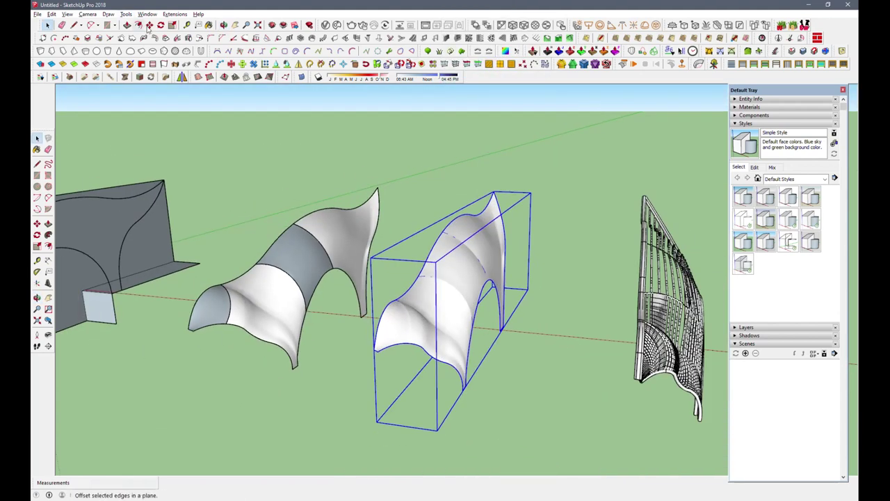
# Move the group onto the tube-framed model and scale it to fit the frame.
pyautogui.click(373, 349)
pyautogui.click(647, 347)
pyautogui.moveTo(647, 348); pyautogui.dragTo(507, 265, button='middle')
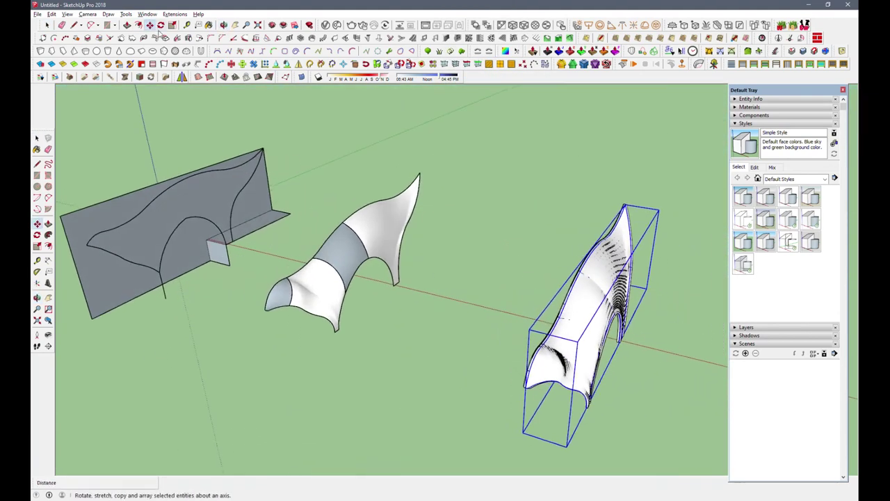
pyautogui.click(171, 25)
pyautogui.moveTo(445, 278)
pyautogui.mouseDown(button='middle')
pyautogui.moveTo(594, 316)
pyautogui.moveTo(642, 272)
pyautogui.moveTo(587, 160)
pyautogui.moveTo(368, 249)
pyautogui.moveTo(368, 368)
pyautogui.mouseUp(button='middle')
pyautogui.scroll(-2, 368, 368)
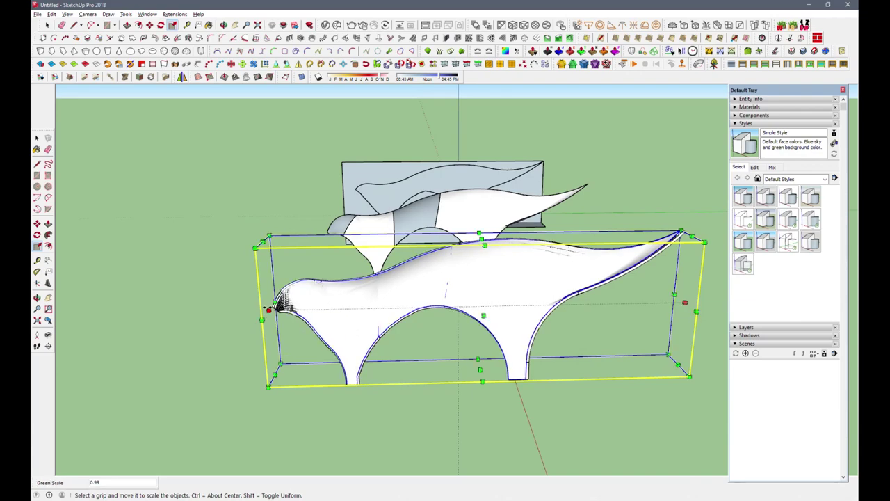
pyautogui.moveTo(272, 308); pyautogui.dragTo(278, 355, button='middle')
pyautogui.moveTo(670, 373)
pyautogui.mouseDown(button='middle')
pyautogui.moveTo(555, 293)
pyautogui.moveTo(313, 306)
pyautogui.moveTo(119, 338)
pyautogui.moveTo(139, 278)
pyautogui.mouseUp(button='middle')
pyautogui.press('space')
# Fine-tune the group's position and scale, then deselect it.
pyautogui.click(150, 24)
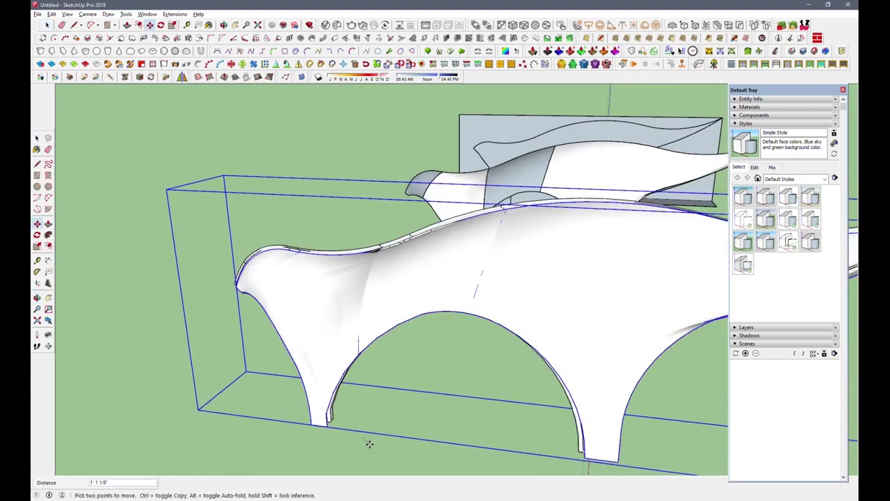
pyautogui.scroll(-5, 611, 355)
pyautogui.moveTo(612, 355); pyautogui.dragTo(487, 334, button='middle')
pyautogui.click(173, 25)
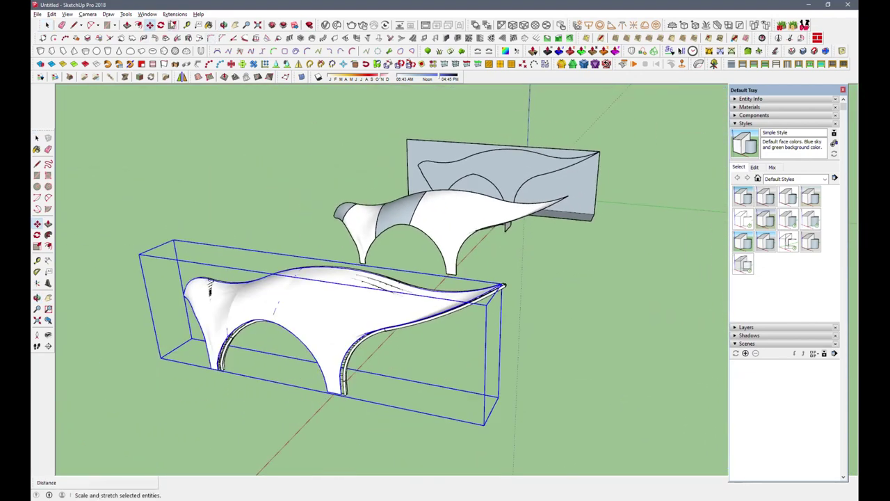
pyautogui.moveTo(504, 356)
pyautogui.mouseDown(button='middle')
pyautogui.moveTo(361, 345)
pyautogui.moveTo(338, 300)
pyautogui.moveTo(546, 302)
pyautogui.mouseUp(button='middle')
pyautogui.press('space')
pyautogui.click(361, 345)
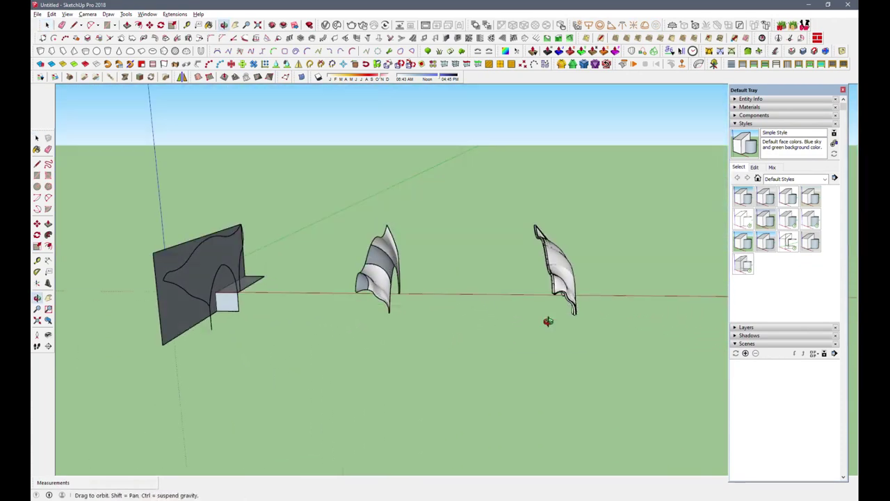
# Delete the shaded faces and turn an arc on the shell copy into a tube.
pyautogui.moveTo(461, 274)
pyautogui.mouseDown(button='middle')
pyautogui.moveTo(362, 304)
pyautogui.moveTo(379, 259)
pyautogui.mouseUp(button='middle')
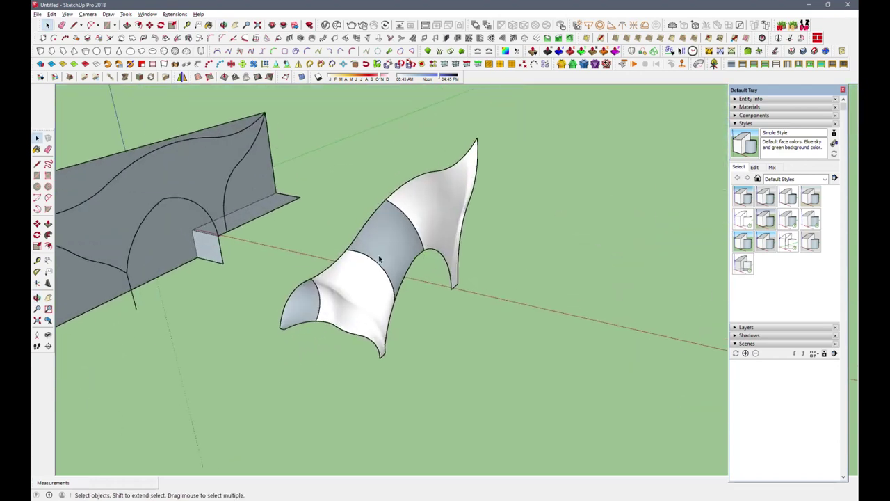
pyautogui.press('Delete')
pyautogui.click(401, 197)
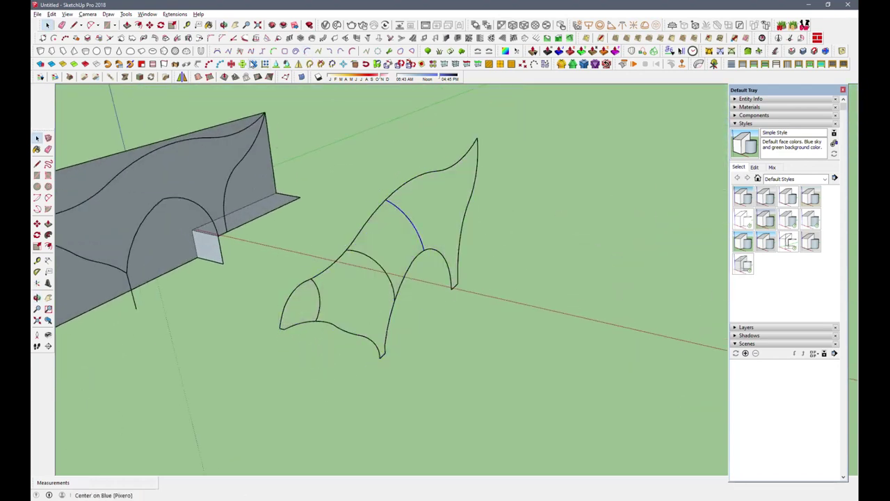
pyautogui.click(200, 65)
pyautogui.click(409, 295)
pyautogui.scroll(2, 415, 233)
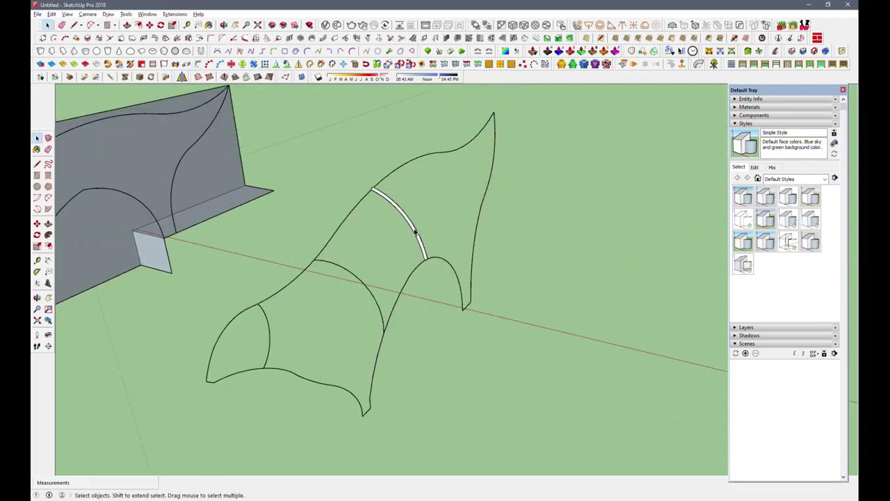
# Copy the arch tube lower down and place it on the outline.
pyautogui.click(200, 64)
pyautogui.click(393, 294)
pyautogui.click(403, 223)
pyautogui.click(36, 223)
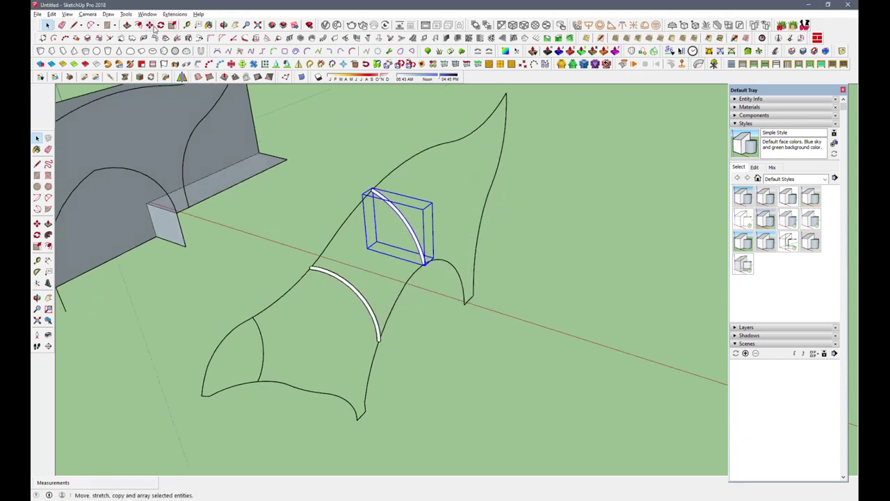
pyautogui.scroll(3, 427, 292)
pyautogui.click(453, 319)
pyautogui.scroll(3, 445, 292)
pyautogui.scroll(2, 417, 306)
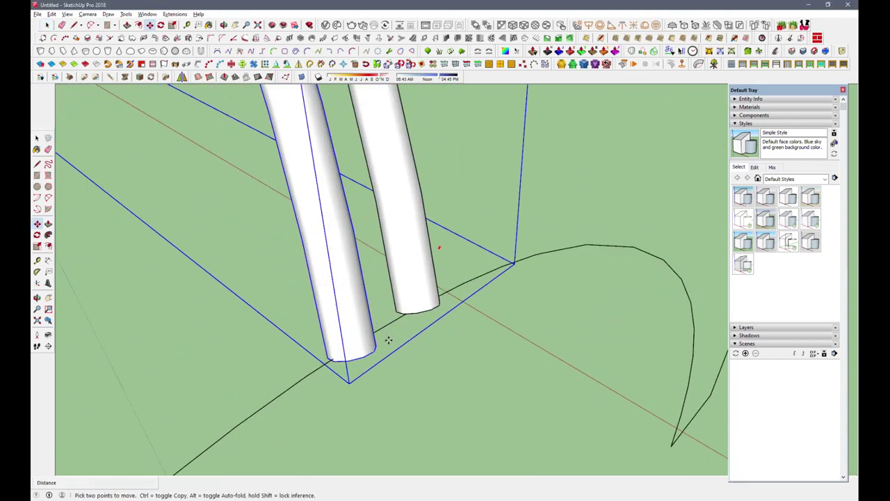
pyautogui.moveTo(387, 338); pyautogui.dragTo(421, 339, button='middle')
pyautogui.scroll(-3, 421, 340)
pyautogui.scroll(-2, 478, 283)
# Select both arch tubes and combine them into one group.
pyautogui.press('space')
pyautogui.click(259, 299)
pyautogui.press('m')
pyautogui.scroll(3, 313, 363)
pyautogui.scroll(2, 313, 363)
pyautogui.scroll(-2, 308, 367)
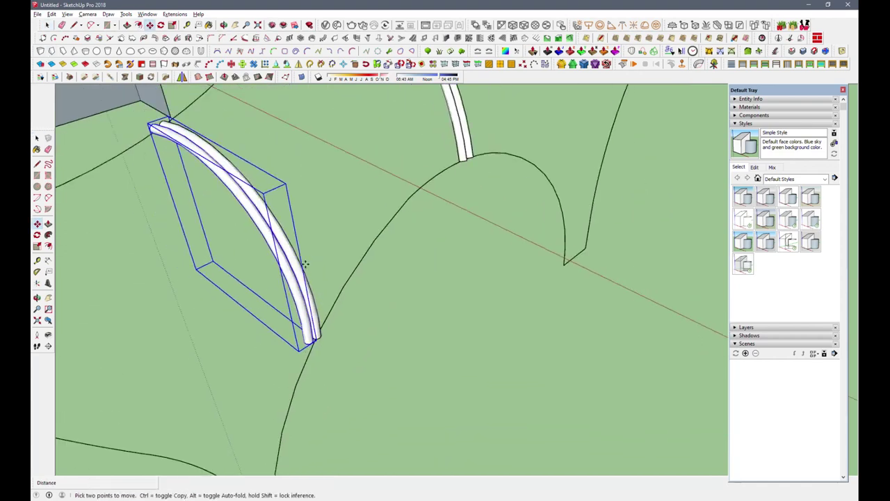
pyautogui.scroll(-2, 308, 338)
pyautogui.rightClick(368, 180)
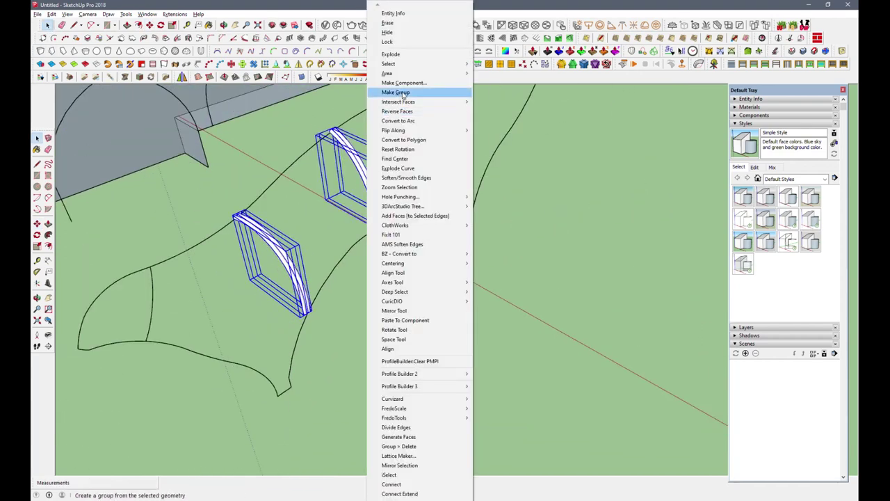
pyautogui.click(408, 88)
# Turn the white shape into a ribbed lattice.
pyautogui.scroll(-3, 390, 264)
pyautogui.rightClick(490, 327)
pyautogui.click(537, 61)
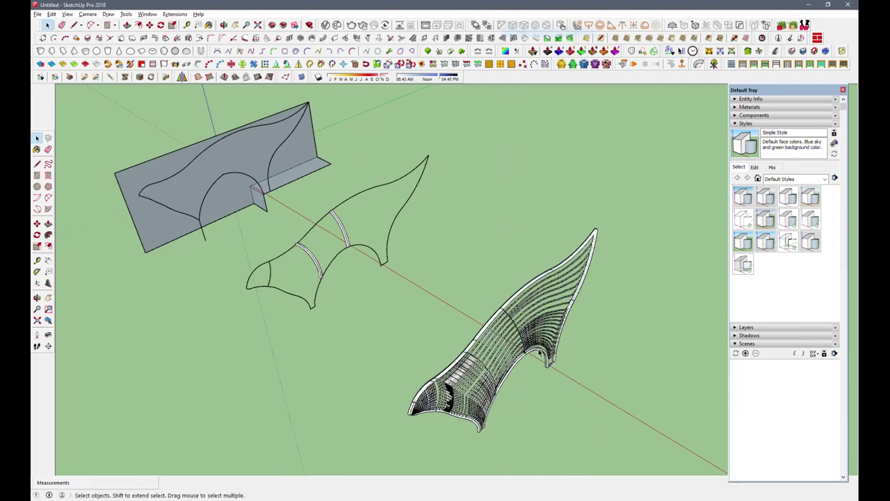
# Drop the pasted arcs onto the lattice structure.
pyautogui.scroll(4, 527, 336)
pyautogui.click(490, 356)
pyautogui.press('m')
pyautogui.moveTo(473, 327)
pyautogui.mouseDown(button='middle')
pyautogui.moveTo(420, 340)
pyautogui.moveTo(588, 255)
pyautogui.moveTo(691, 316)
pyautogui.moveTo(639, 197)
pyautogui.moveTo(96, 47)
pyautogui.mouseUp(button='middle')
# Reveal all hidden geometry with Edit > Unhide > All.
pyautogui.click(52, 14)
pyautogui.click(188, 157)
pyautogui.moveTo(487, 306)
pyautogui.mouseDown(button='middle')
pyautogui.moveTo(461, 302)
pyautogui.moveTo(546, 278)
pyautogui.moveTo(625, 228)
pyautogui.mouseUp(button='middle')
# Explode the lattice arch's inner group, then the arch group itself.
pyautogui.click(624, 228)
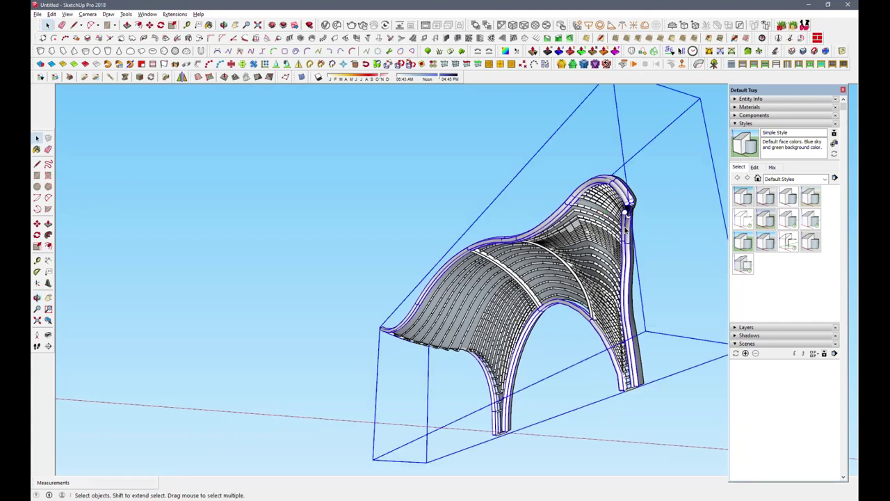
pyautogui.rightClick(634, 262)
pyautogui.click(622, 115)
pyautogui.moveTo(622, 115); pyautogui.dragTo(502, 295, button='middle')
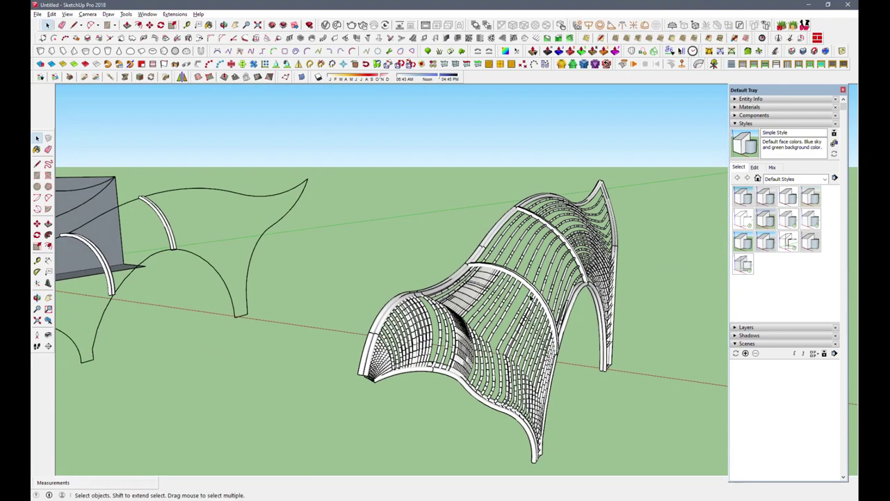
pyautogui.click(502, 296)
pyautogui.doubleClick(566, 257)
pyautogui.rightClick(566, 257)
pyautogui.click(588, 60)
pyautogui.rightClick(567, 194)
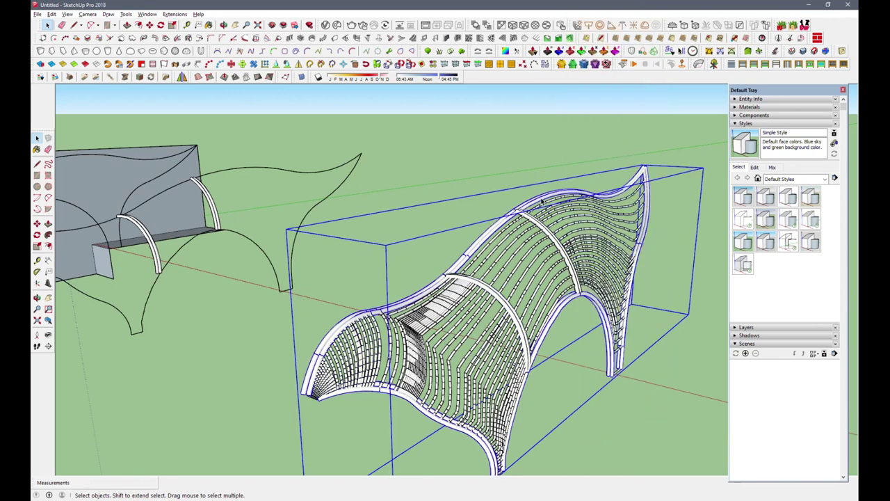
pyautogui.rightClick(541, 209)
pyautogui.click(589, 51)
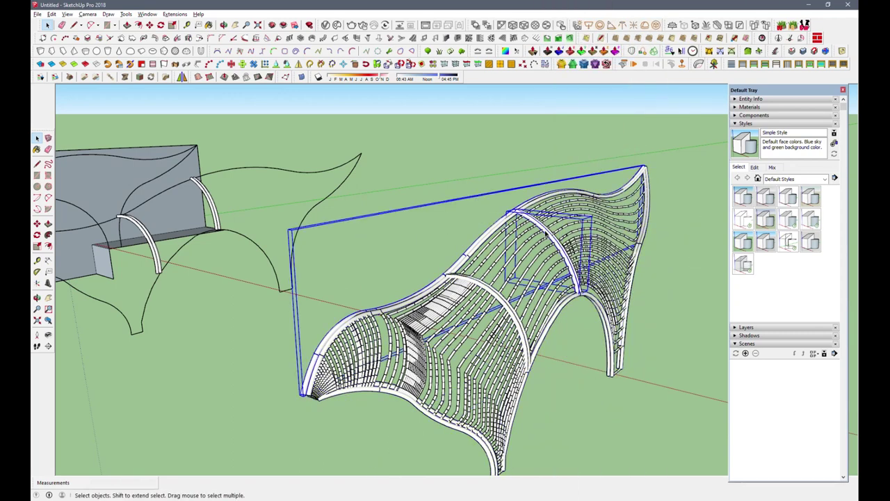
# Explode the enclosing lattice structure group, leaving only the outline frame and arches.
pyautogui.click(383, 348)
pyautogui.click(422, 292)
pyautogui.rightClick(423, 292)
pyautogui.click(438, 61)
pyautogui.rightClick(462, 296)
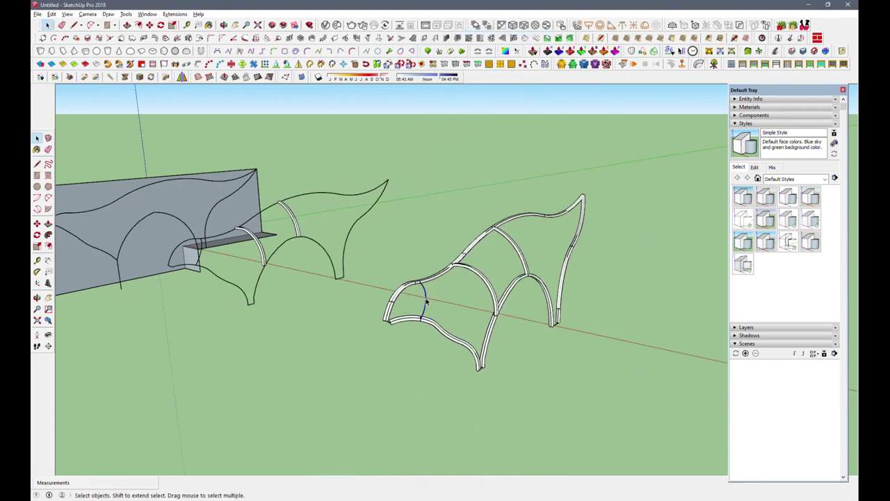
pyautogui.moveTo(426, 300); pyautogui.dragTo(468, 300, button='middle')
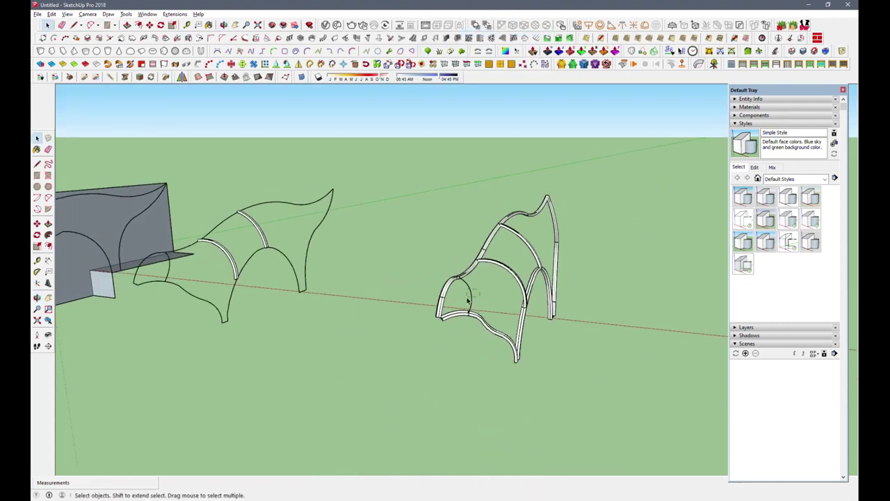
# Select the right-hand structure and make it a group.
pyautogui.moveTo(442, 213); pyautogui.dragTo(577, 375)
pyautogui.rightClick(587, 208)
pyautogui.click(612, 90)
# Unhide all geometry to bring back the hidden canopy surface.
pyautogui.click(51, 14)
pyautogui.click(213, 157)
pyautogui.moveTo(418, 279)
pyautogui.mouseDown(button='middle')
pyautogui.moveTo(473, 278)
pyautogui.moveTo(604, 234)
pyautogui.moveTo(622, 359)
pyautogui.mouseUp(button='middle')
pyautogui.click(52, 13)
pyautogui.click(191, 156)
# Group the canopy surface with the structure and turn it into a component.
pyautogui.rightClick(562, 264)
pyautogui.click(591, 89)
pyautogui.rightClick(550, 244)
pyautogui.click(588, 91)
pyautogui.click(267, 336)
pyautogui.moveTo(544, 287)
pyautogui.mouseDown(button='middle')
pyautogui.moveTo(468, 339)
pyautogui.moveTo(431, 278)
pyautogui.mouseUp(button='middle')
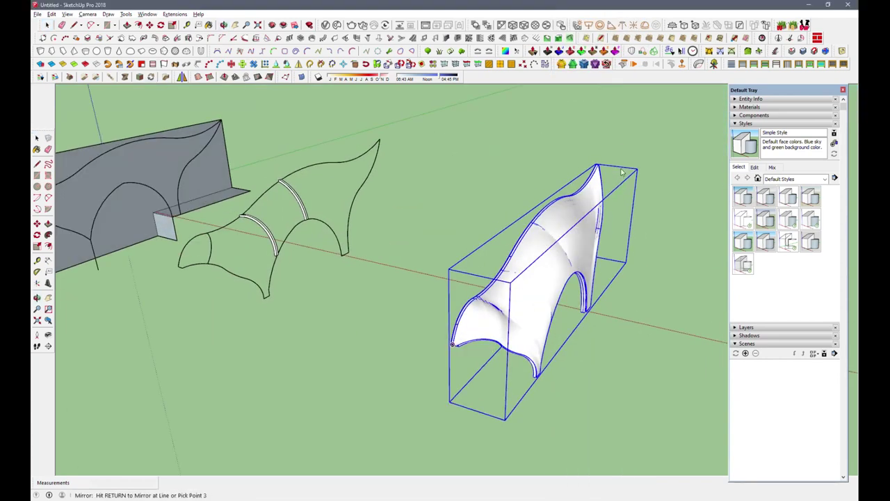
# Mirror the component to form the full arched canopy, then inspect the shell.
pyautogui.press('o')
pyautogui.moveTo(278, 199)
pyautogui.mouseDown()
pyautogui.moveTo(139, 270)
pyautogui.moveTo(565, 208)
pyautogui.moveTo(557, 230)
pyautogui.mouseUp()
pyautogui.press('space')
pyautogui.moveTo(556, 229); pyautogui.dragTo(566, 239, button='middle')
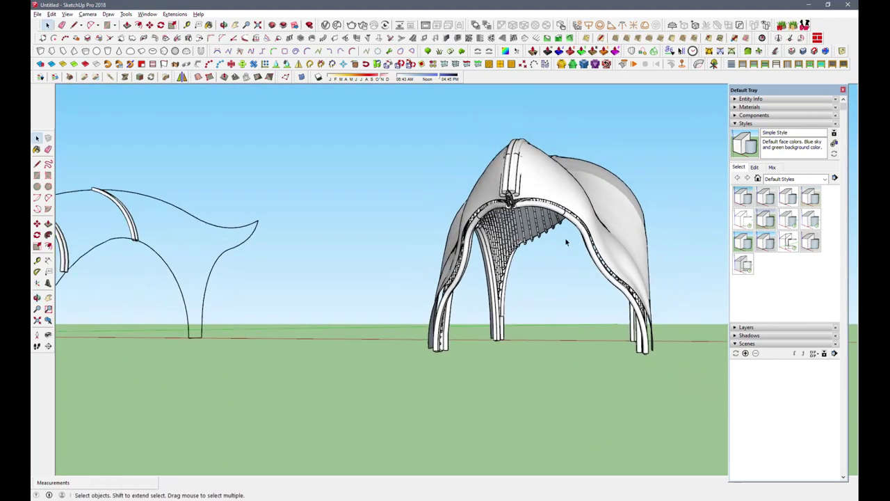
pyautogui.scroll(3, 505, 244)
pyautogui.moveTo(504, 244)
pyautogui.mouseDown(button='middle')
pyautogui.moveTo(552, 308)
pyautogui.moveTo(281, 301)
pyautogui.moveTo(649, 315)
pyautogui.mouseUp(button='middle')
pyautogui.scroll(-3, 552, 308)
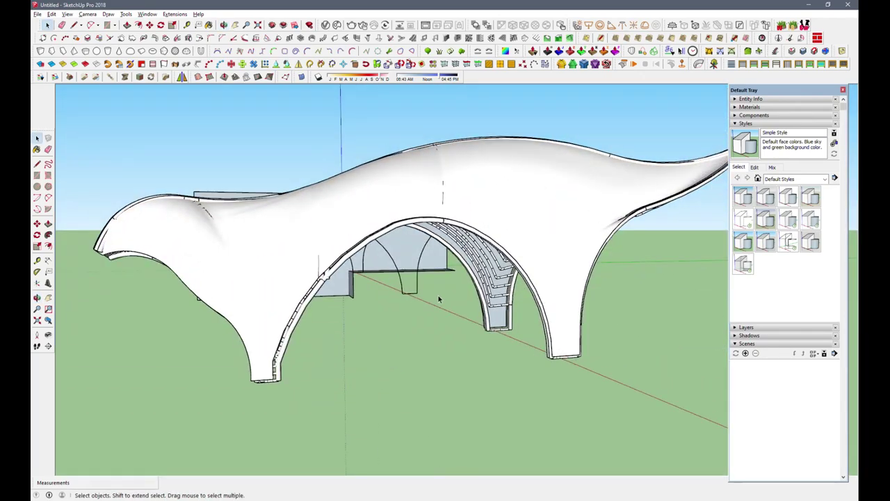
# Open the shell group by triple-clicking its mesh, then clear the selection near a leg's foot.
pyautogui.scroll(-3, 439, 299)
pyautogui.moveTo(439, 299)
pyautogui.mouseDown(button='middle')
pyautogui.moveTo(348, 332)
pyautogui.moveTo(395, 337)
pyautogui.mouseUp(button='middle')
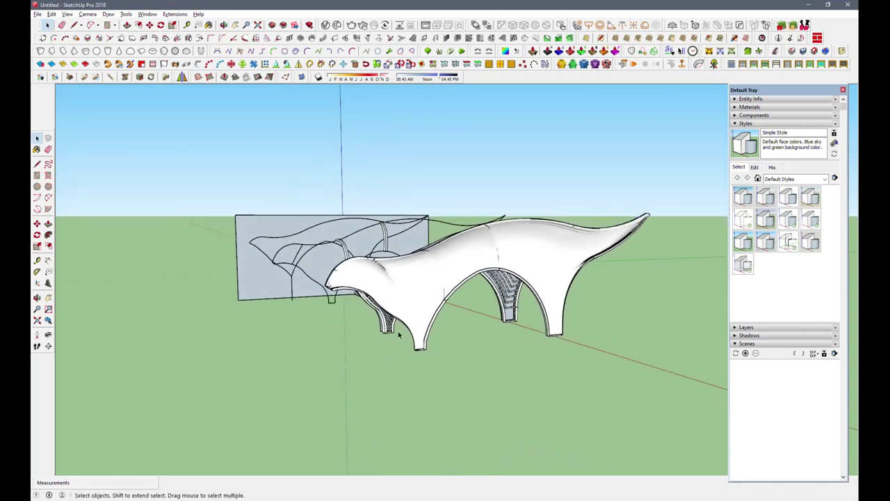
pyautogui.tripleClick(415, 314)
pyautogui.scroll(3, 416, 314)
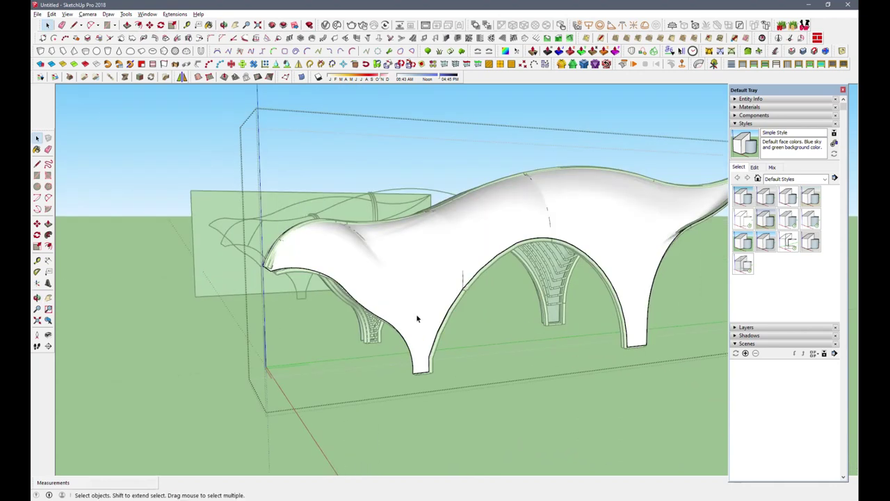
pyautogui.click(417, 337)
pyautogui.scroll(2, 418, 337)
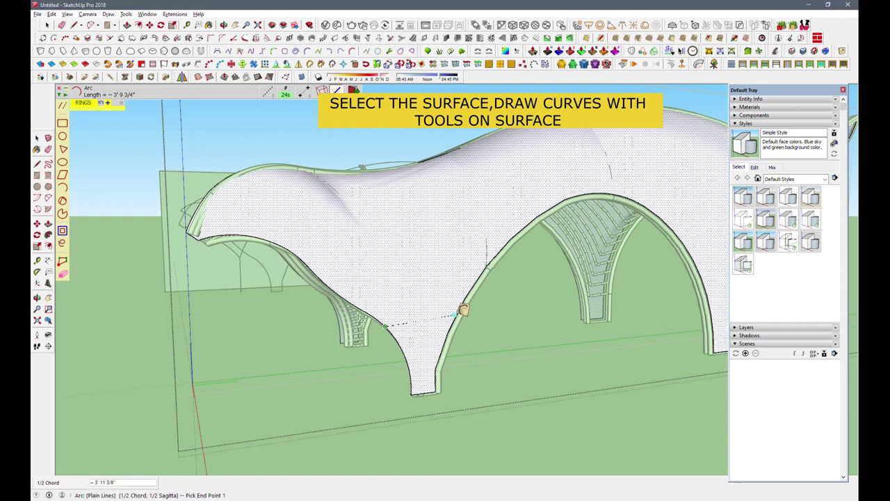
pyautogui.scroll(3, 460, 314)
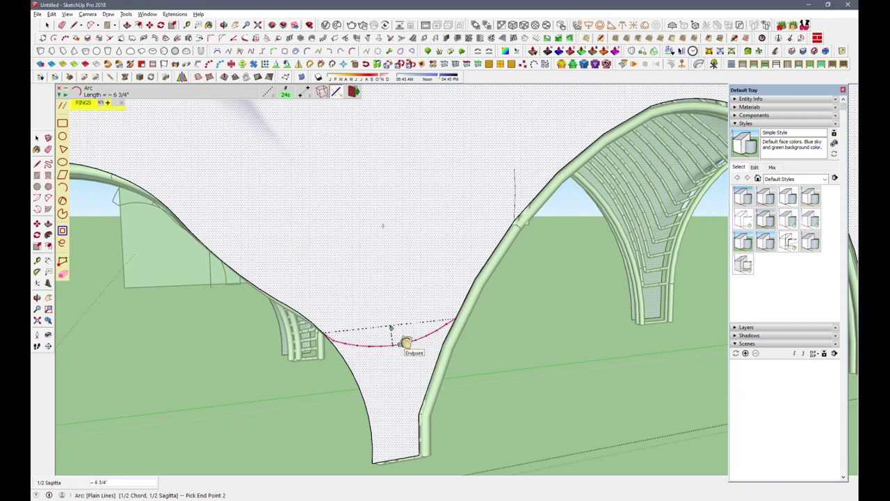
pyautogui.scroll(-5, 268, 359)
pyautogui.moveTo(268, 359); pyautogui.dragTo(395, 342, button='middle')
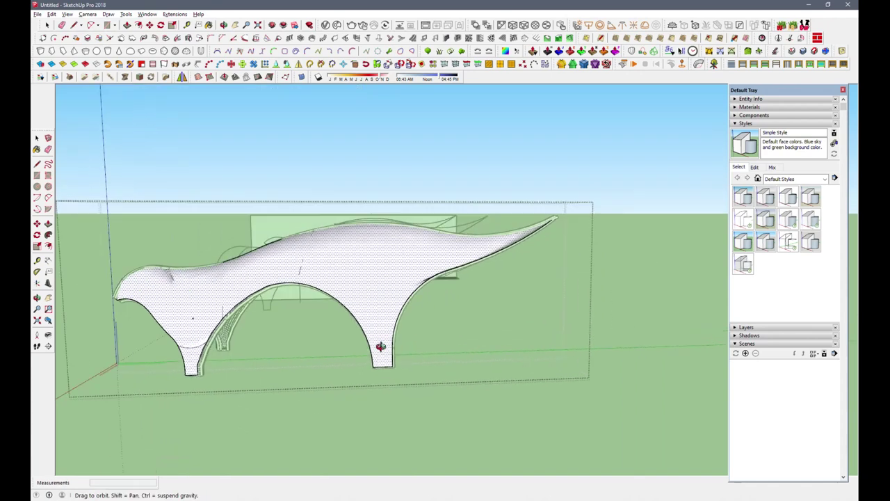
# Select the new face at the leg's foot, then the whole canopy surface, to check the split.
pyautogui.scroll(1, 378, 314)
pyautogui.scroll(2, 375, 314)
pyautogui.scroll(2, 373, 315)
pyautogui.scroll(2, 370, 317)
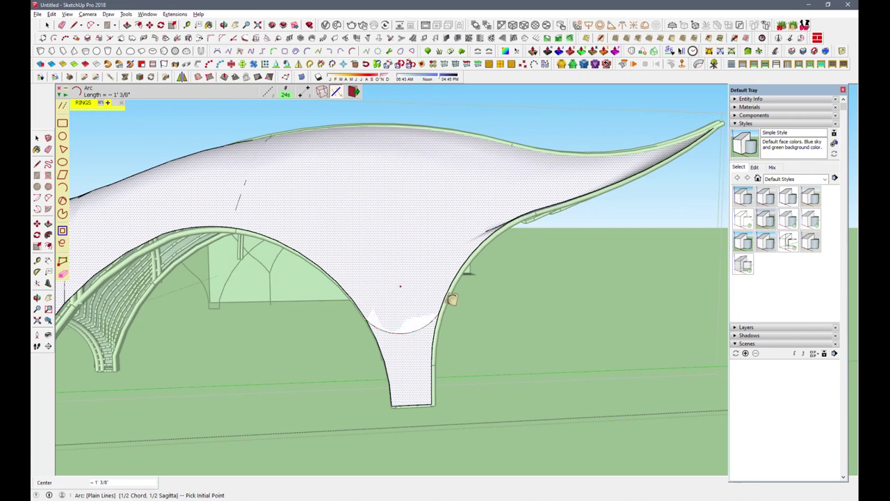
pyautogui.scroll(-5, 500, 245)
pyautogui.scroll(-3, 500, 244)
pyautogui.click(47, 25)
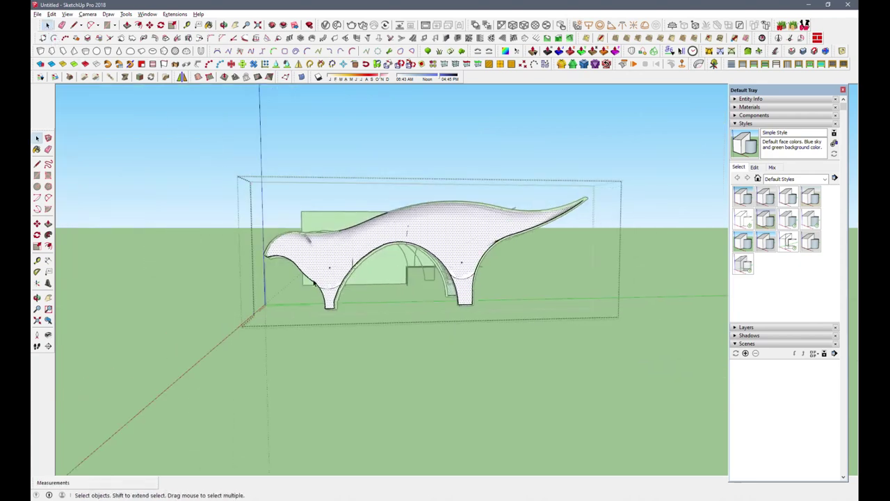
pyautogui.click(329, 303)
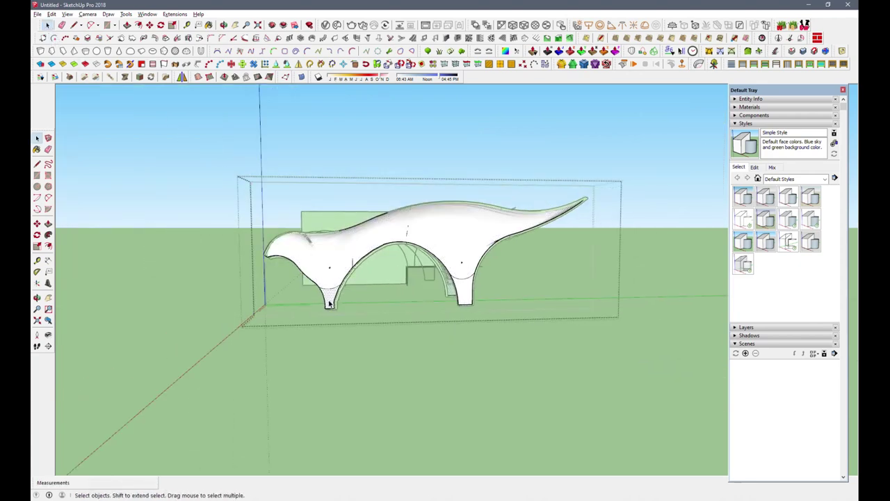
pyautogui.tripleClick(329, 303)
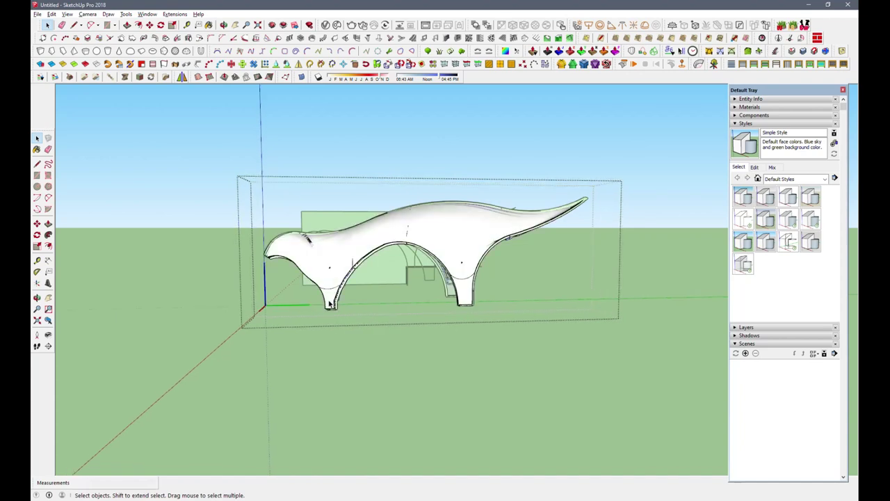
# Zoom and orbit out to see the canopy and wall as a whole.
pyautogui.scroll(3, 330, 304)
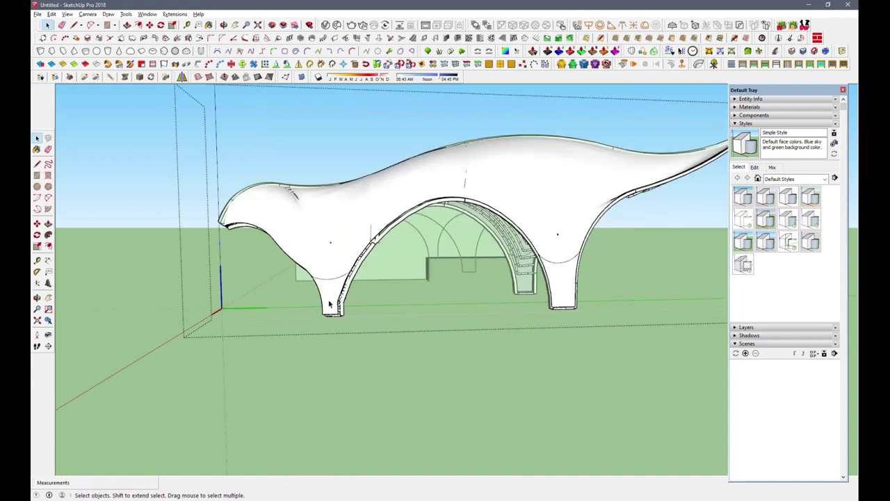
pyautogui.scroll(3, 334, 281)
pyautogui.scroll(2, 336, 282)
pyautogui.scroll(-3, 352, 273)
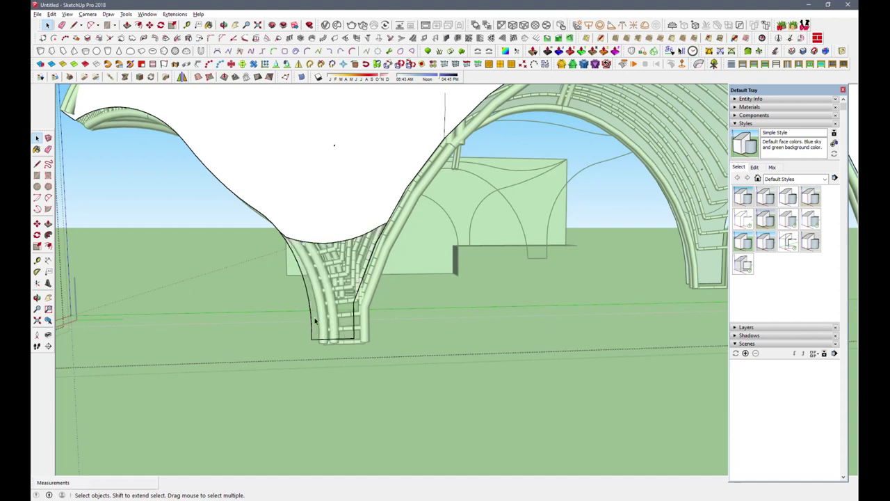
pyautogui.scroll(-2, 328, 327)
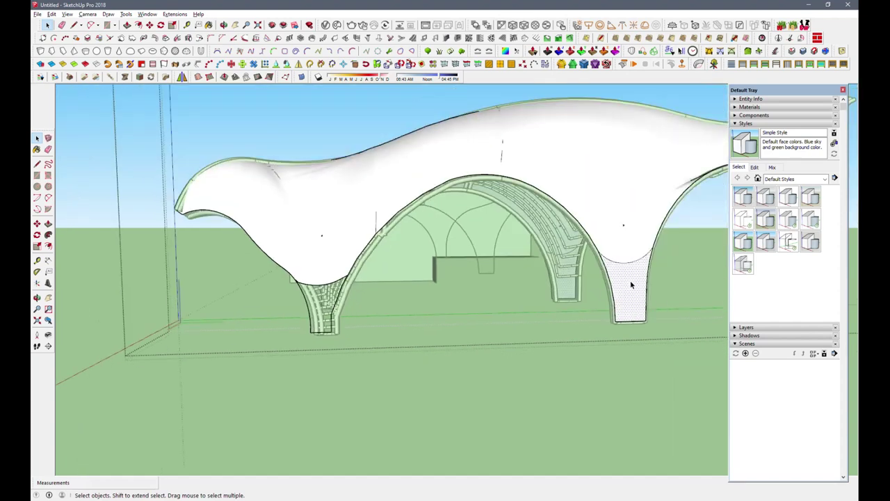
pyautogui.moveTo(415, 349)
pyautogui.mouseDown(button='middle')
pyautogui.moveTo(484, 346)
pyautogui.moveTo(367, 294)
pyautogui.moveTo(610, 290)
pyautogui.moveTo(614, 262)
pyautogui.moveTo(503, 288)
pyautogui.moveTo(411, 287)
pyautogui.moveTo(475, 297)
pyautogui.mouseUp(button='middle')
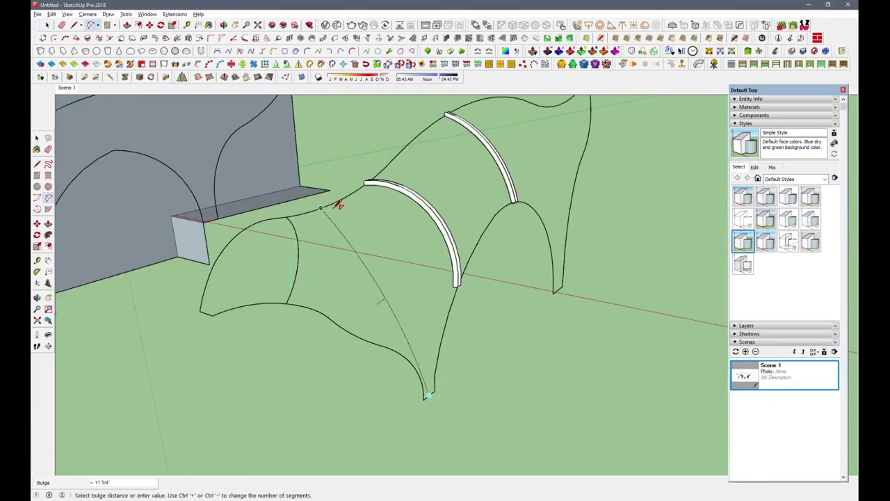
# Draw an arc to the rib midpoint and another from the vault down to the column base.
pyautogui.moveTo(338, 199); pyautogui.dragTo(466, 282, button='middle')
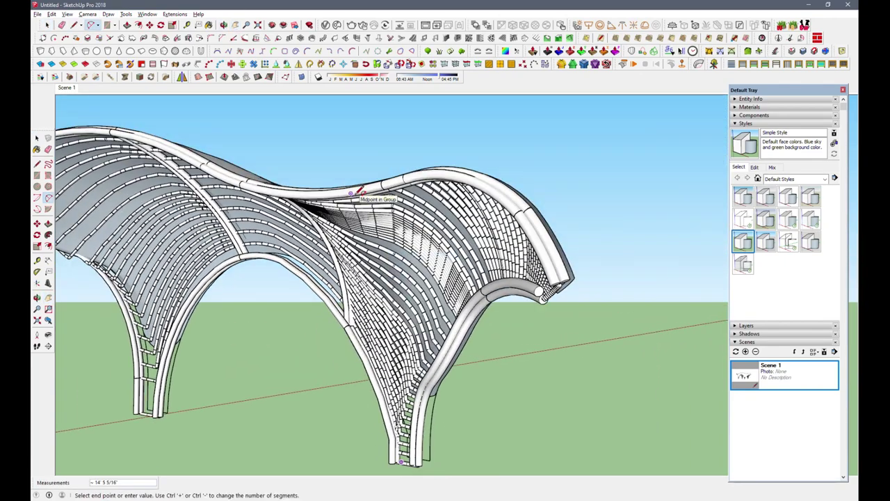
pyautogui.click(352, 193)
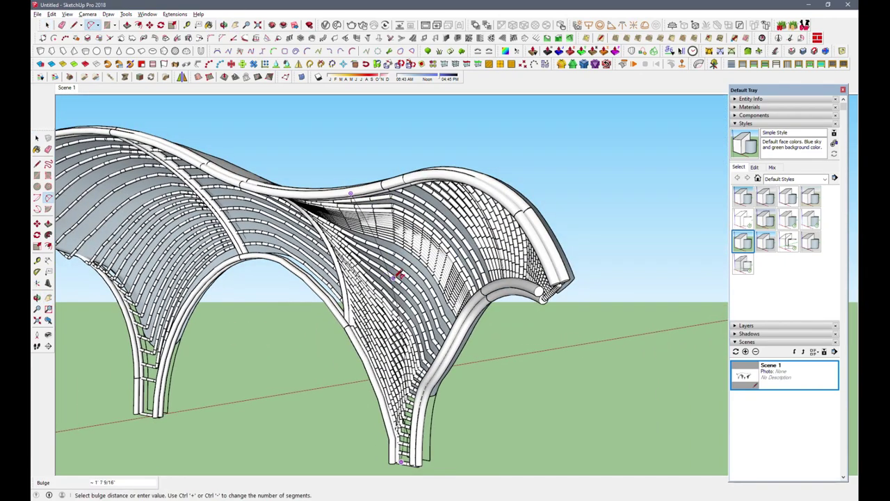
pyautogui.click(390, 269)
pyautogui.click(395, 186)
pyautogui.scroll(3, 411, 460)
pyautogui.click(409, 462)
pyautogui.scroll(-2, 409, 462)
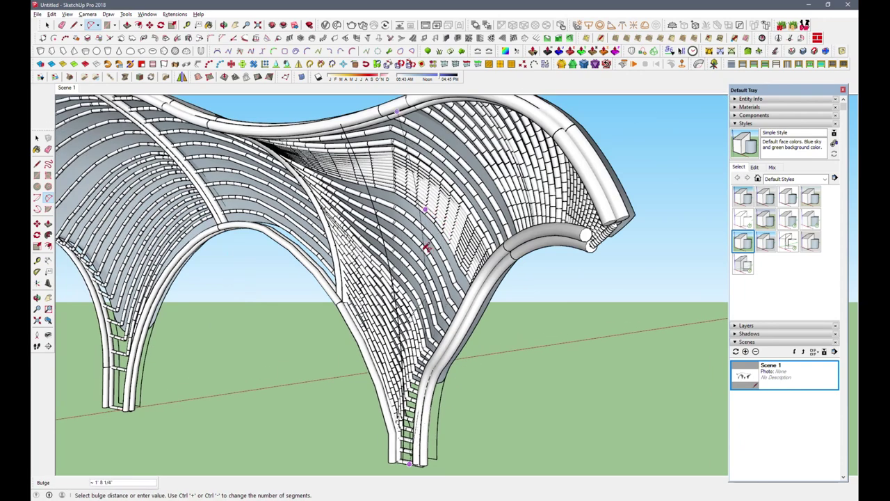
pyautogui.click(420, 333)
pyautogui.moveTo(420, 333)
pyautogui.mouseDown(button='middle')
pyautogui.moveTo(174, 360)
pyautogui.moveTo(208, 334)
pyautogui.moveTo(292, 327)
pyautogui.mouseUp(button='middle')
# Draw an arc from the column base up to the vault and a short arc along the vault.
pyautogui.click(174, 360)
pyautogui.click(240, 188)
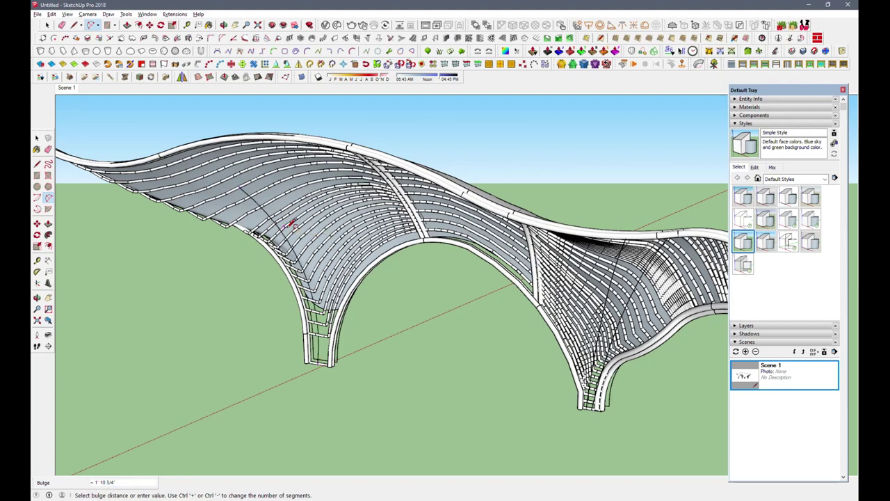
pyautogui.click(198, 162)
pyautogui.scroll(3, 198, 162)
pyautogui.click(158, 145)
pyautogui.click(198, 149)
pyautogui.scroll(3, 209, 160)
pyautogui.click(209, 161)
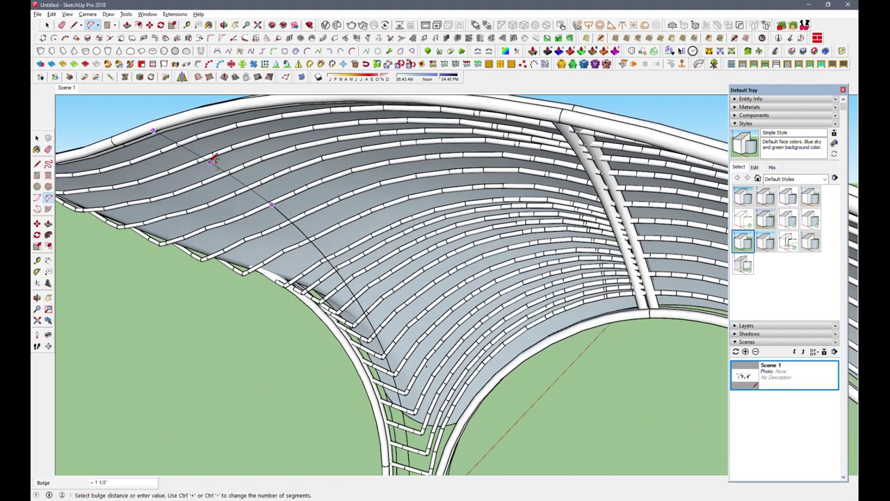
pyautogui.moveTo(208, 161); pyautogui.dragTo(376, 403, button='middle')
# Add an arc from another column base to the vault, then continue a second arc from its end.
pyautogui.click(373, 404)
pyautogui.click(417, 179)
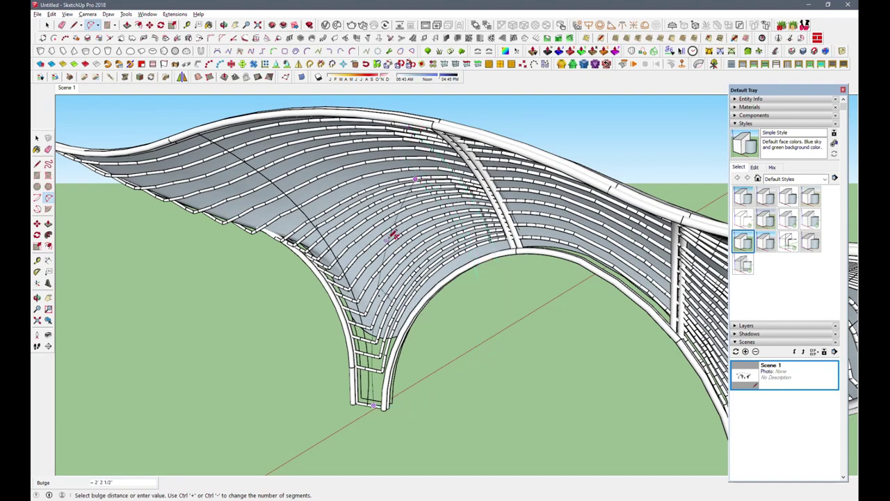
pyautogui.click(393, 233)
pyautogui.click(417, 176)
pyautogui.scroll(3, 417, 175)
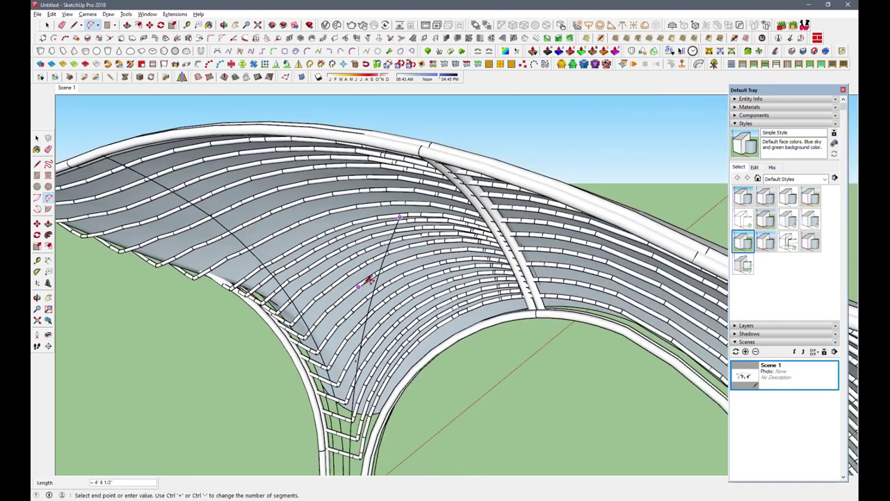
pyautogui.moveTo(367, 278); pyautogui.dragTo(429, 255, button='middle')
pyautogui.scroll(-3, 429, 255)
pyautogui.click(535, 128)
# Draw one more arc across the left wing's underside.
pyautogui.moveTo(510, 143)
pyautogui.mouseDown(button='middle')
pyautogui.moveTo(336, 219)
pyautogui.moveTo(278, 232)
pyautogui.mouseUp(button='middle')
pyautogui.scroll(3, 334, 226)
pyautogui.click(345, 240)
pyautogui.click(261, 171)
pyautogui.click(306, 197)
# Erase stray lines with the Eraser and orbit out to a side view of the shell.
pyautogui.press('e')
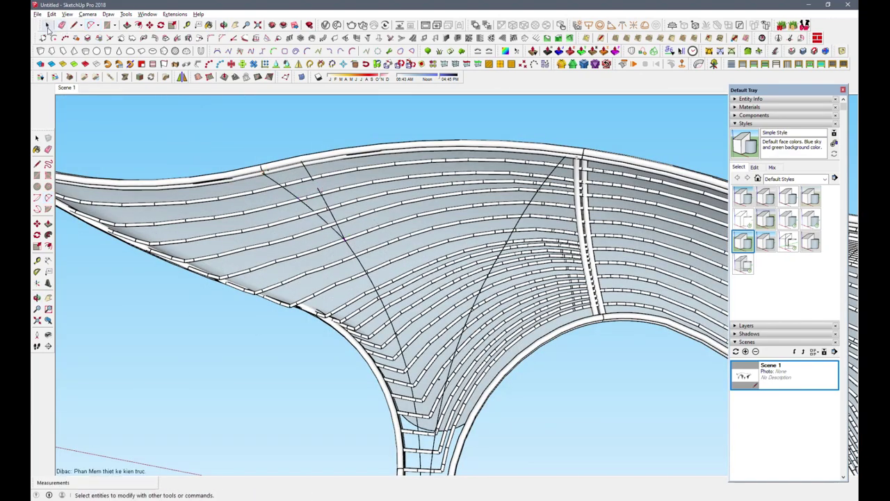
pyautogui.scroll(3, 344, 238)
pyautogui.scroll(-2, 314, 215)
pyautogui.moveTo(314, 215); pyautogui.dragTo(153, 326, button='middle')
pyautogui.scroll(-5, 153, 326)
pyautogui.moveTo(557, 115); pyautogui.dragTo(445, 209, button='middle')
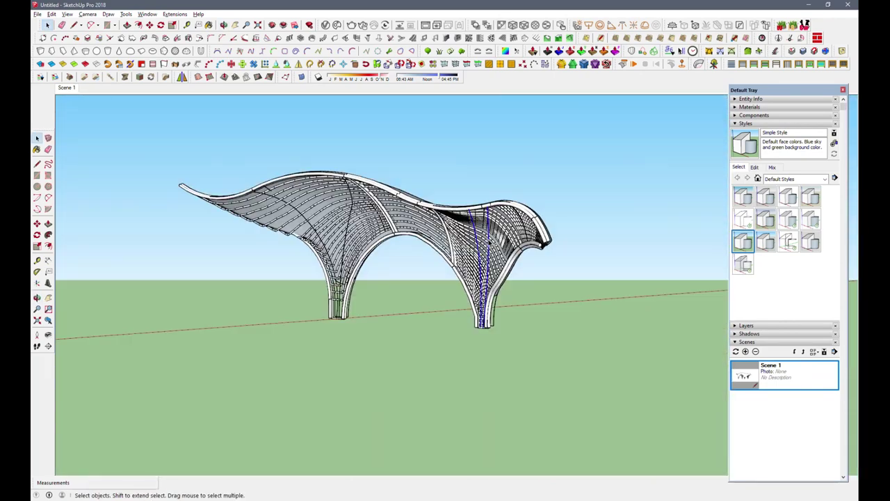
# Group the selected leg curves and open the group for editing.
pyautogui.rightClick(350, 223)
pyautogui.click(375, 81)
pyautogui.doubleClick(308, 224)
pyautogui.moveTo(558, 347)
pyautogui.mouseDown(button='middle')
pyautogui.moveTo(458, 109)
pyautogui.moveTo(387, 313)
pyautogui.mouseUp(button='middle')
# Inside the group, draw an arc and erase unwanted lines.
pyautogui.press('a')
pyautogui.click(421, 278)
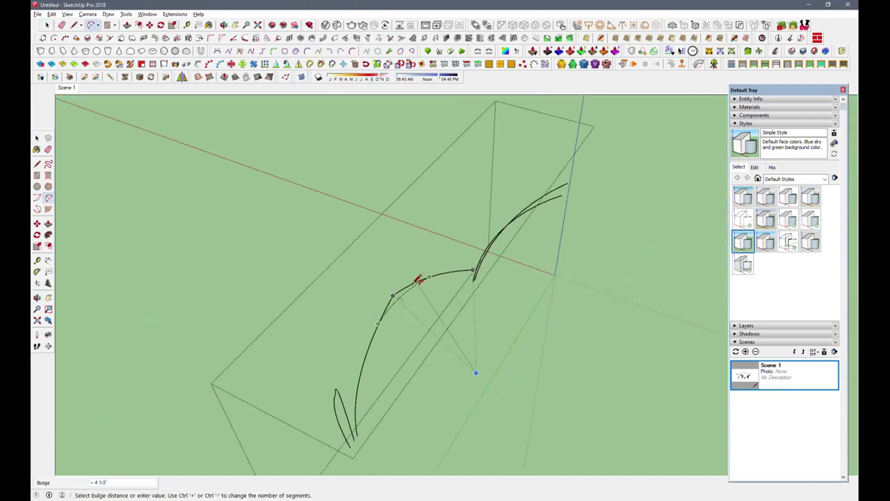
pyautogui.scroll(2, 414, 285)
pyautogui.press('e')
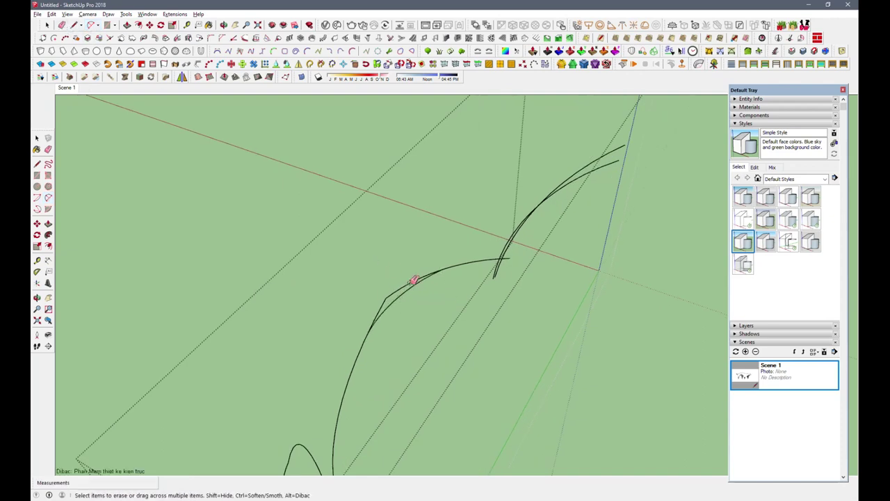
pyautogui.scroll(2, 412, 281)
pyautogui.scroll(1, 429, 272)
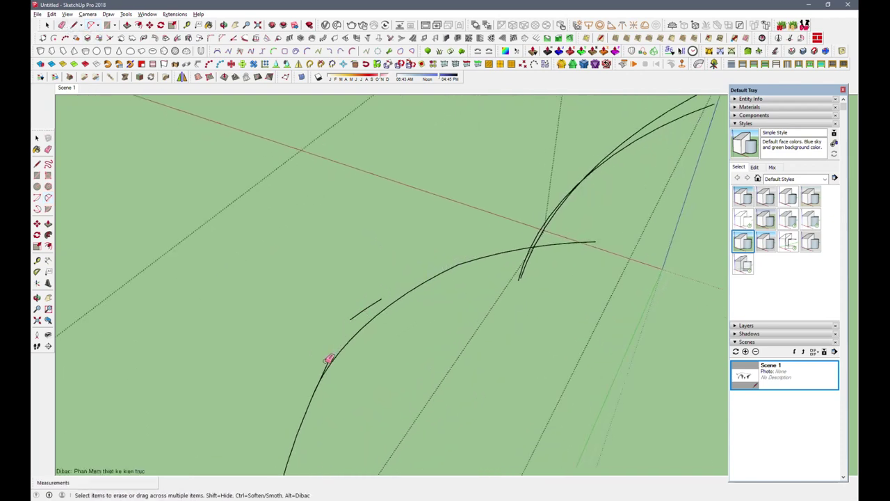
pyautogui.scroll(-3, 358, 312)
pyautogui.moveTo(327, 234); pyautogui.dragTo(290, 278, button='middle')
pyautogui.scroll(-2, 290, 278)
# Convert the first selected arc into a round tube with Lines to Tubes.
pyautogui.press('space')
pyautogui.click(346, 207)
pyautogui.moveTo(362, 201); pyautogui.dragTo(497, 201, button='middle')
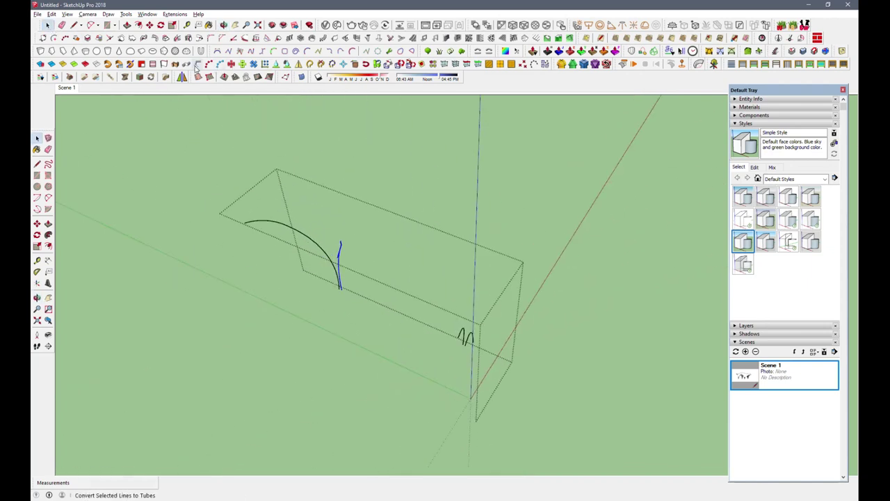
pyautogui.click(500, 25)
pyautogui.click(406, 296)
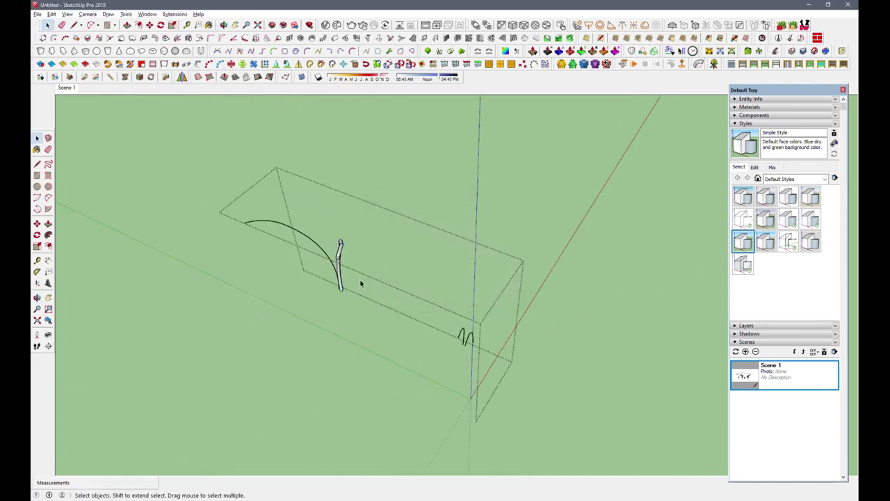
pyautogui.scroll(2, 362, 283)
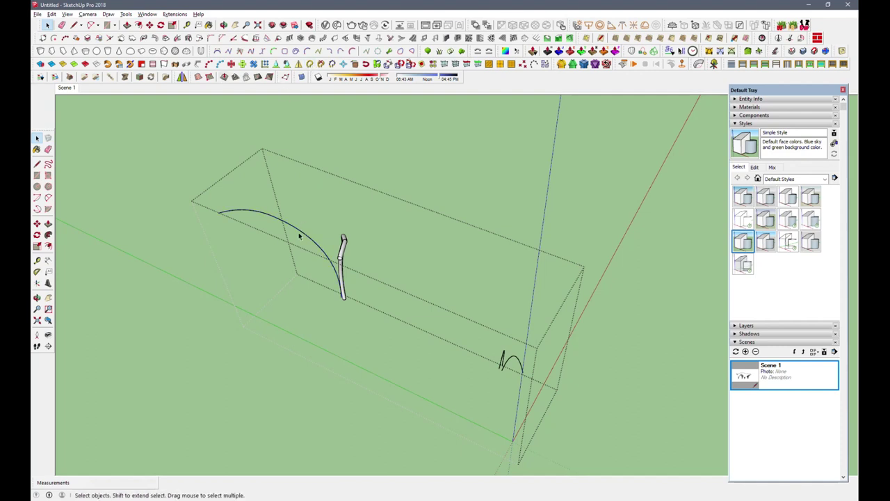
# Turn the large arc and the blue arc into tubes as well.
pyautogui.click(501, 25)
pyautogui.click(406, 296)
pyautogui.moveTo(406, 296)
pyautogui.mouseDown(button='middle')
pyautogui.moveTo(477, 258)
pyautogui.moveTo(348, 283)
pyautogui.mouseUp(button='middle')
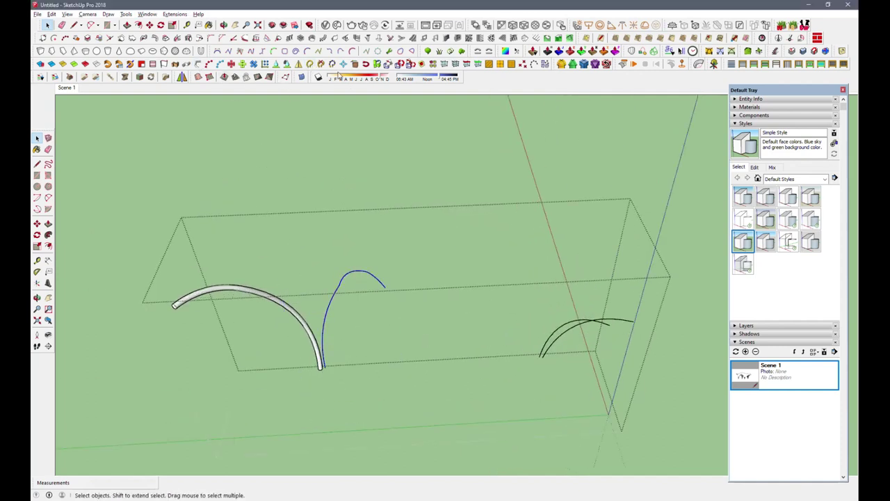
pyautogui.click(197, 65)
pyautogui.click(406, 296)
pyautogui.scroll(2, 324, 318)
# Start copying a tube, cancel the copy, and select the left tube.
pyautogui.press('m')
pyautogui.scroll(3, 324, 378)
pyautogui.click(327, 385)
pyautogui.press('Escape')
pyautogui.press('space')
pyautogui.click(161, 173)
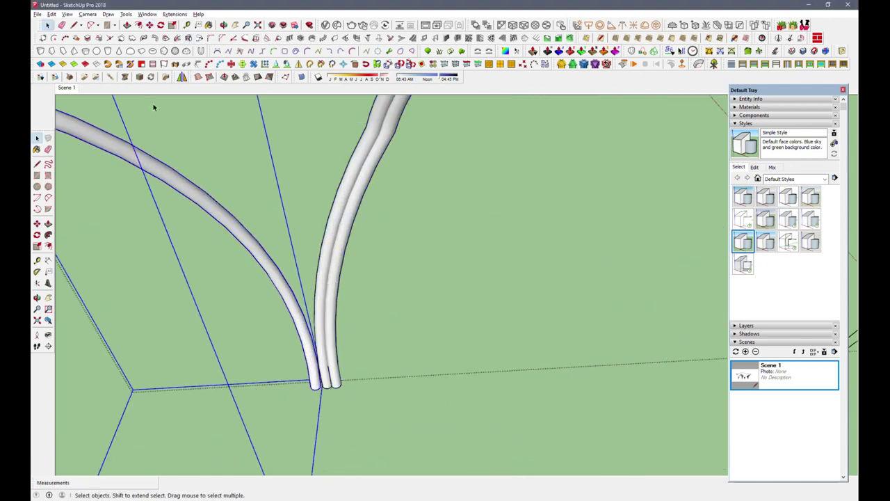
# Nudge the right tube down and left, copy it, and shrink the copy slightly with Scale.
pyautogui.click(312, 403)
pyautogui.click(312, 405)
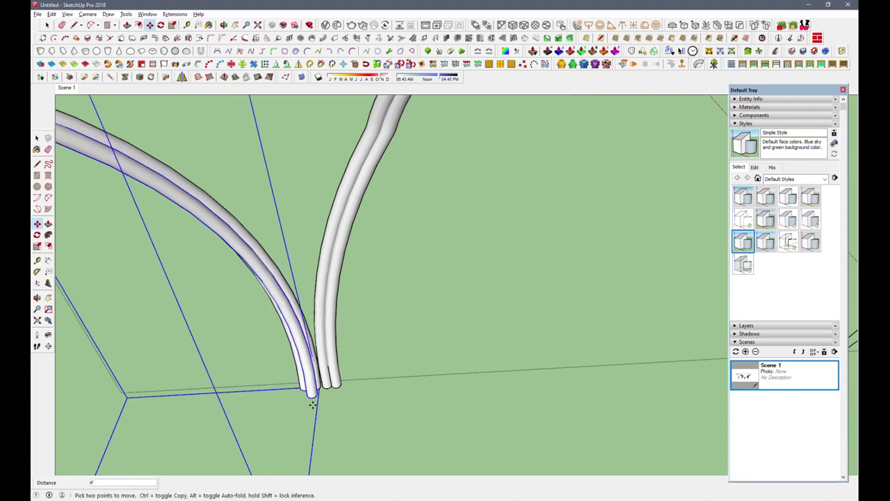
pyautogui.click(150, 24)
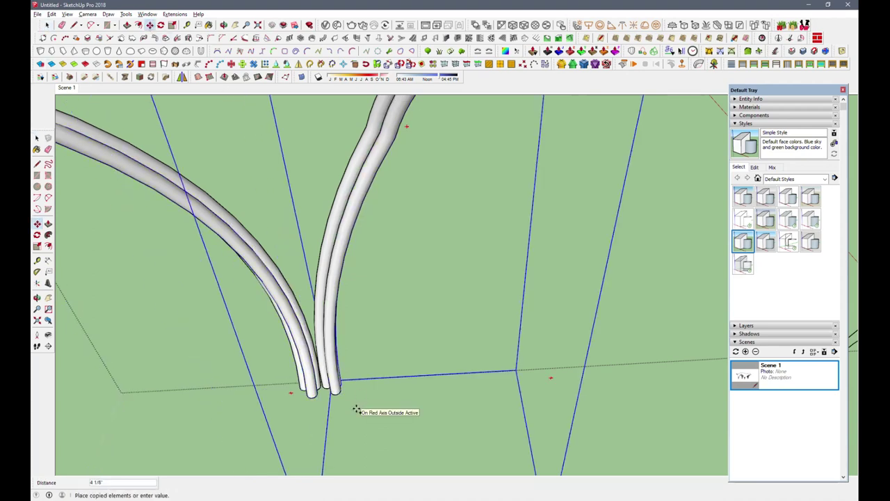
pyautogui.moveTo(354, 411)
pyautogui.mouseDown(button='middle')
pyautogui.moveTo(397, 329)
pyautogui.moveTo(361, 338)
pyautogui.moveTo(417, 315)
pyautogui.mouseUp(button='middle')
pyautogui.press('s')
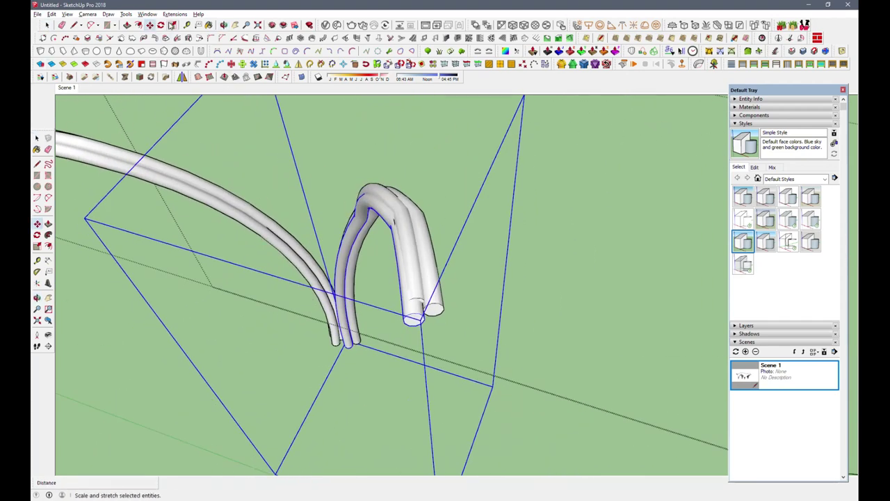
pyautogui.moveTo(421, 316); pyautogui.dragTo(416, 322)
pyautogui.moveTo(416, 321); pyautogui.dragTo(374, 255, button='middle')
pyautogui.scroll(-3, 374, 255)
pyautogui.scroll(3, 362, 208)
pyautogui.press('space')
# Rescale the left tube so its top spreads outward, then return to the saved scene view.
pyautogui.click(353, 181)
pyautogui.press('s')
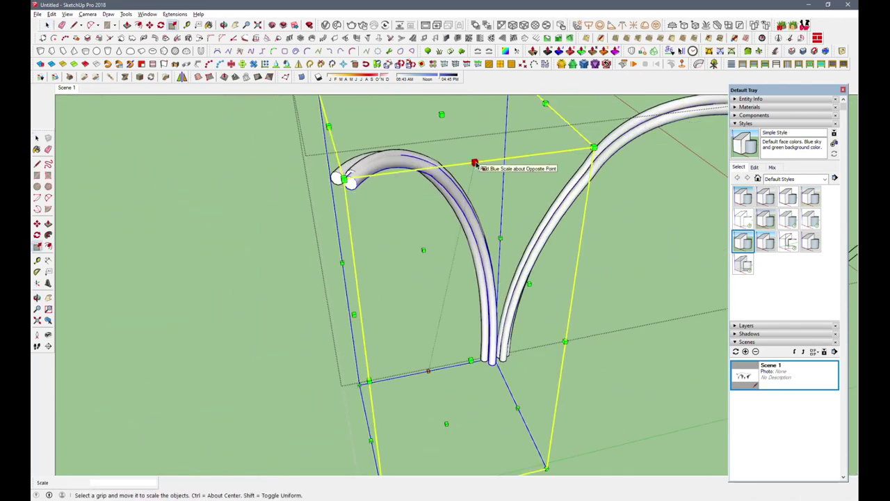
pyautogui.moveTo(474, 164); pyautogui.dragTo(477, 169)
pyautogui.press('space')
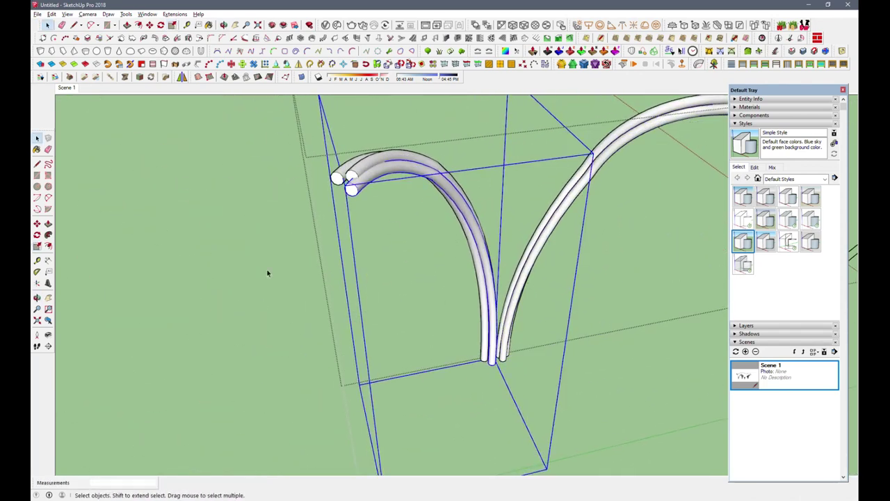
pyautogui.scroll(-5, 261, 304)
pyautogui.moveTo(342, 228); pyautogui.dragTo(517, 235, button='middle')
pyautogui.scroll(-3, 516, 234)
pyautogui.keyDown('shift'); pyautogui.moveTo(445, 208); pyautogui.dragTo(386, 286, button='middle'); pyautogui.keyUp('shift')
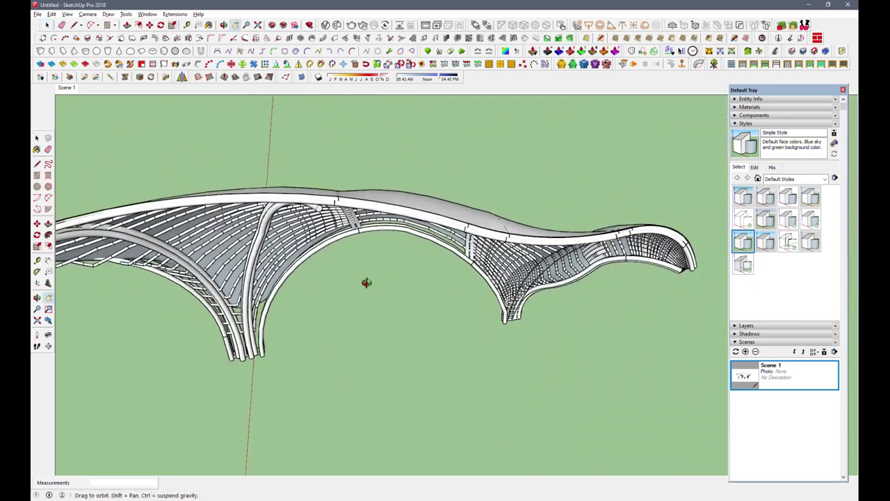
pyautogui.click(66, 88)
pyautogui.click(47, 25)
# In the other leg group, turn the right arc into a tube, copy it alongside and rescale the copy.
pyautogui.doubleClick(579, 237)
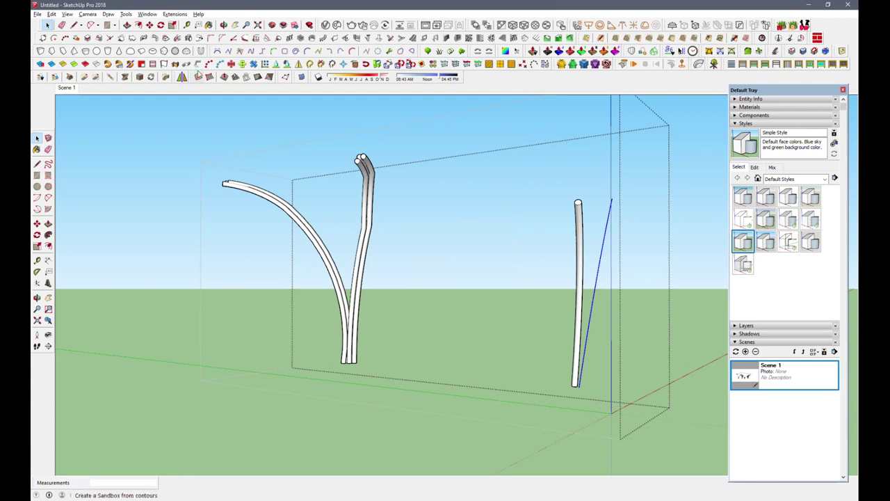
pyautogui.click(574, 298)
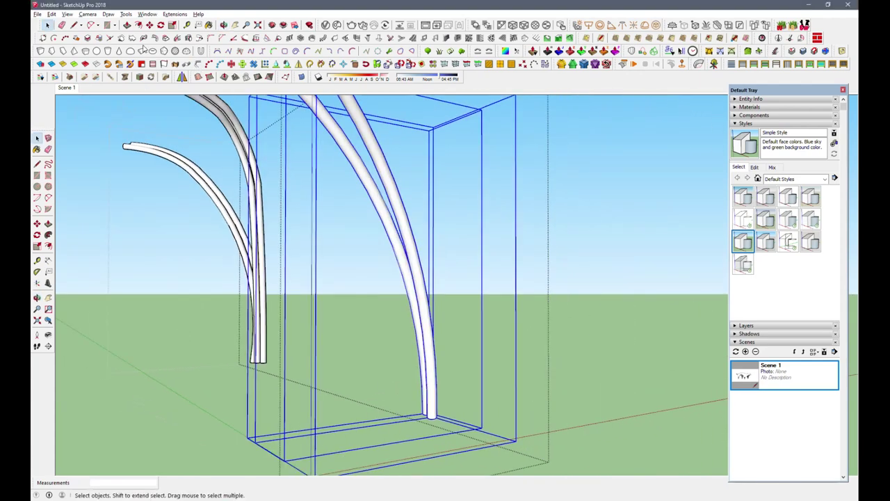
pyautogui.press('m')
pyautogui.click(431, 418)
pyautogui.click(427, 430)
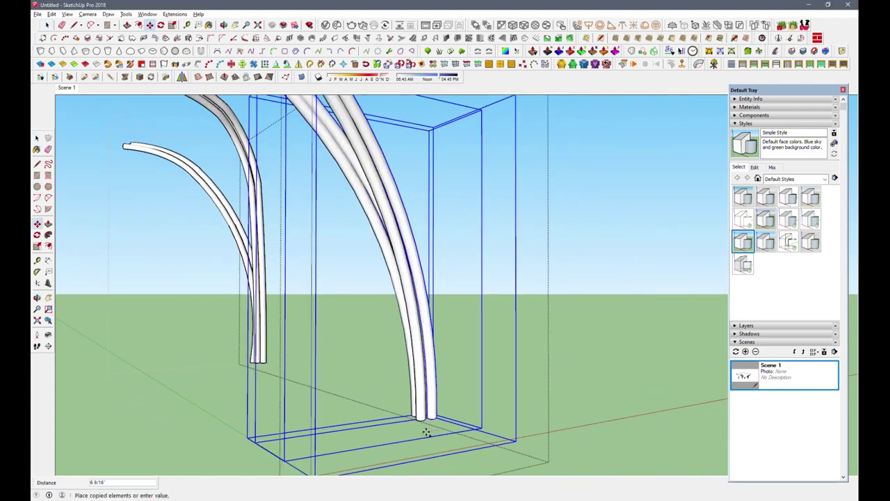
pyautogui.scroll(-3, 422, 366)
pyautogui.press('s')
pyautogui.moveTo(320, 179); pyautogui.dragTo(326, 178)
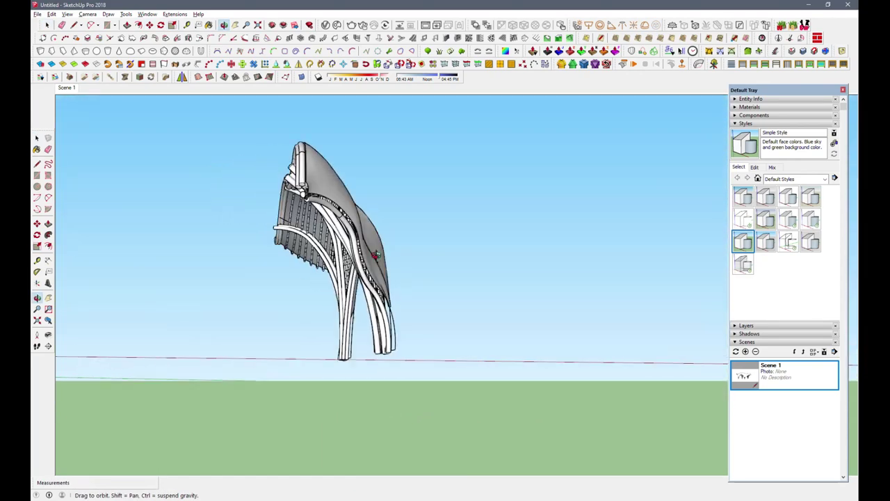
pyautogui.moveTo(478, 307); pyautogui.dragTo(436, 354, button='middle')
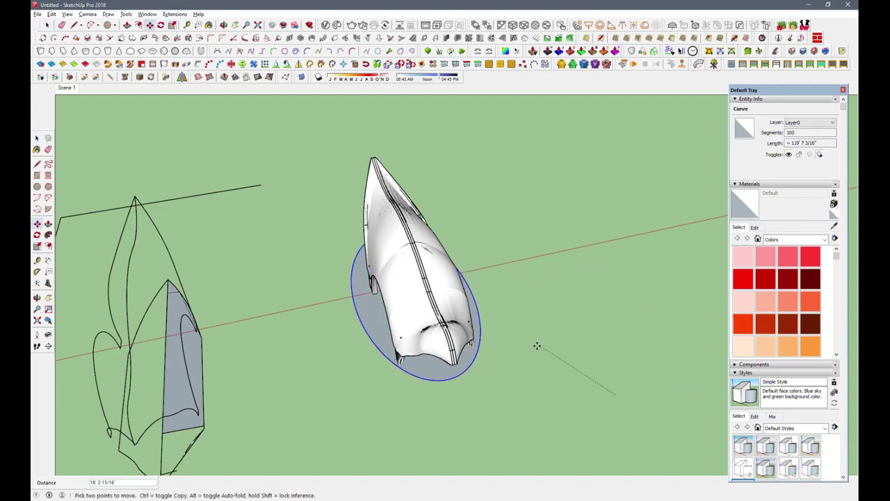
# Offset the oval base face inward to create an inner loop.
pyautogui.moveTo(216, 320)
pyautogui.mouseDown(button='middle')
pyautogui.moveTo(433, 294)
pyautogui.moveTo(441, 313)
pyautogui.moveTo(672, 265)
pyautogui.moveTo(487, 208)
pyautogui.mouseUp(button='middle')
pyautogui.scroll(3, 440, 313)
pyautogui.click(149, 25)
pyautogui.click(291, 329)
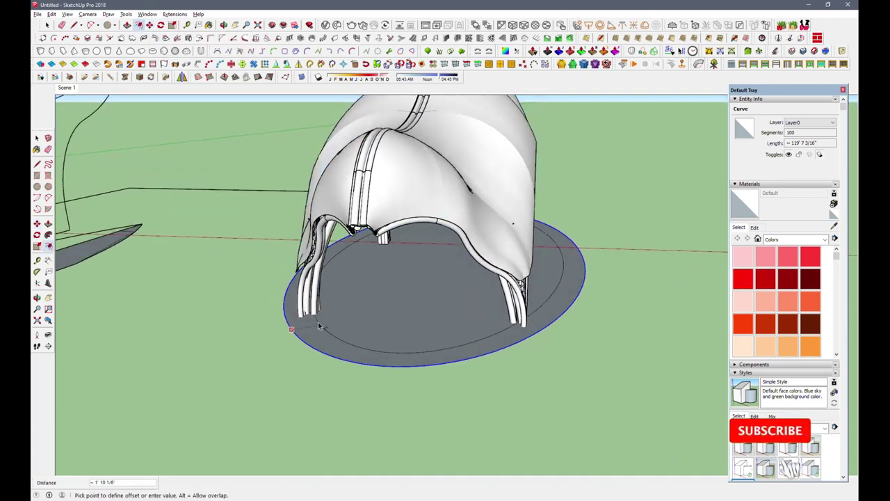
pyautogui.click(318, 325)
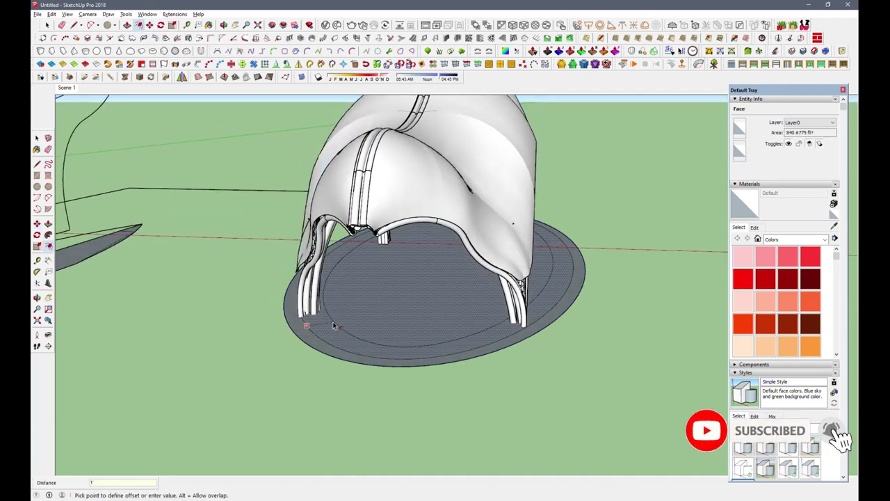
# Push the inner oval face down and push/pull the outer ring to form the inset step.
pyautogui.click(128, 25)
pyautogui.click(342, 324)
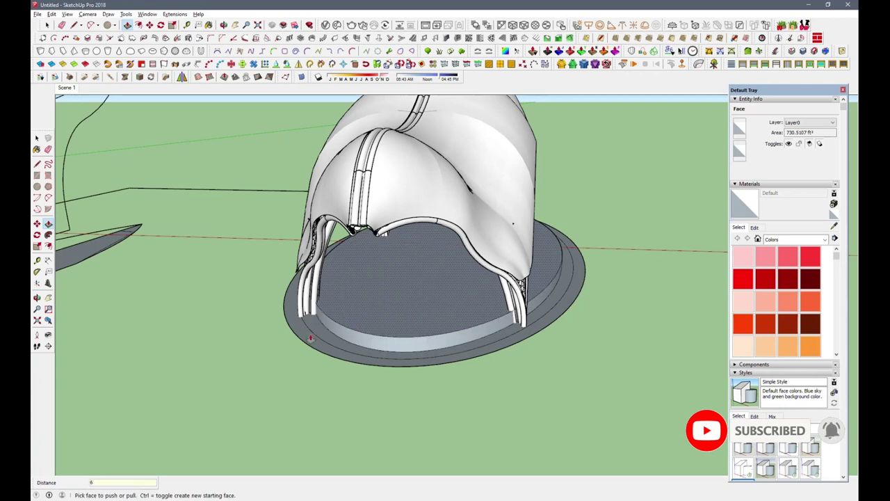
pyautogui.moveTo(344, 312); pyautogui.dragTo(320, 334, button='middle')
pyautogui.click(318, 353)
pyautogui.scroll(4, 315, 354)
pyautogui.click(325, 353)
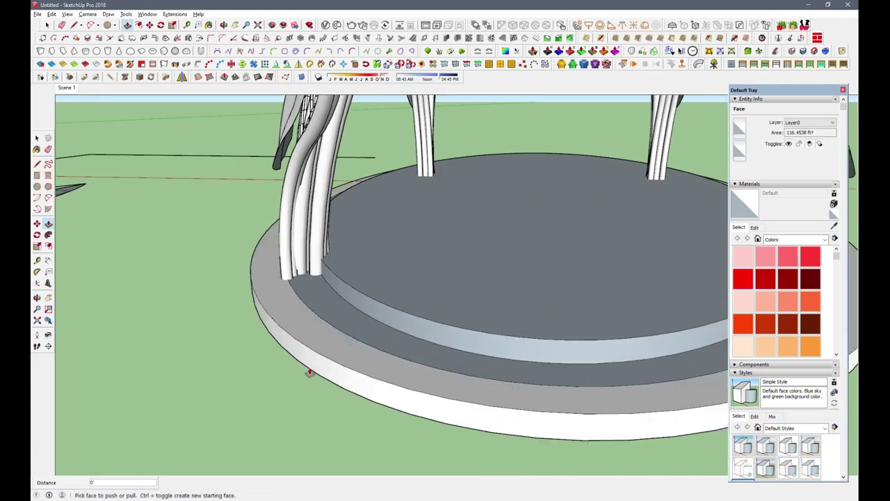
pyautogui.moveTo(354, 354)
pyautogui.mouseDown(button='middle')
pyautogui.moveTo(420, 237)
pyautogui.moveTo(397, 288)
pyautogui.moveTo(310, 364)
pyautogui.moveTo(268, 324)
pyautogui.moveTo(366, 406)
pyautogui.moveTo(313, 403)
pyautogui.moveTo(433, 348)
pyautogui.moveTo(412, 285)
pyautogui.mouseUp(button='middle')
pyautogui.press('space')
pyautogui.press('t')
pyautogui.press('Escape')
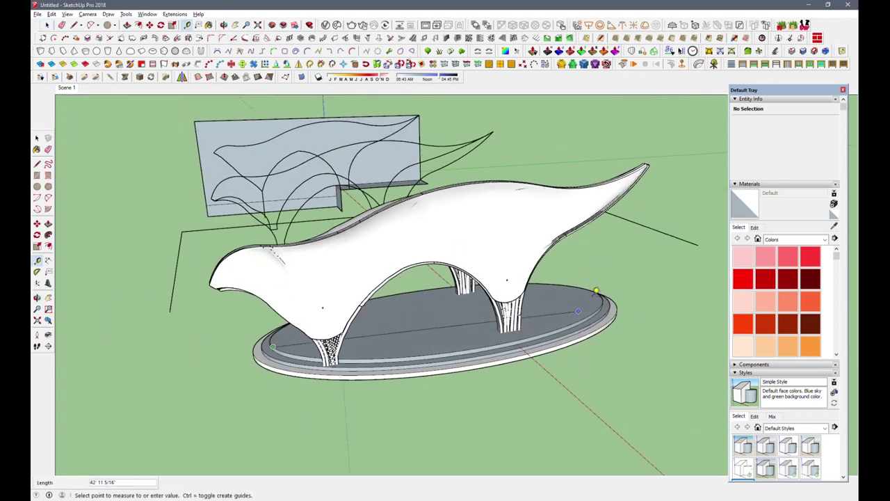
# Paint the canopy shell inside the pavilion group with the brown shingle material and show the FredoTools list.
pyautogui.moveTo(606, 290); pyautogui.dragTo(500, 391, button='middle')
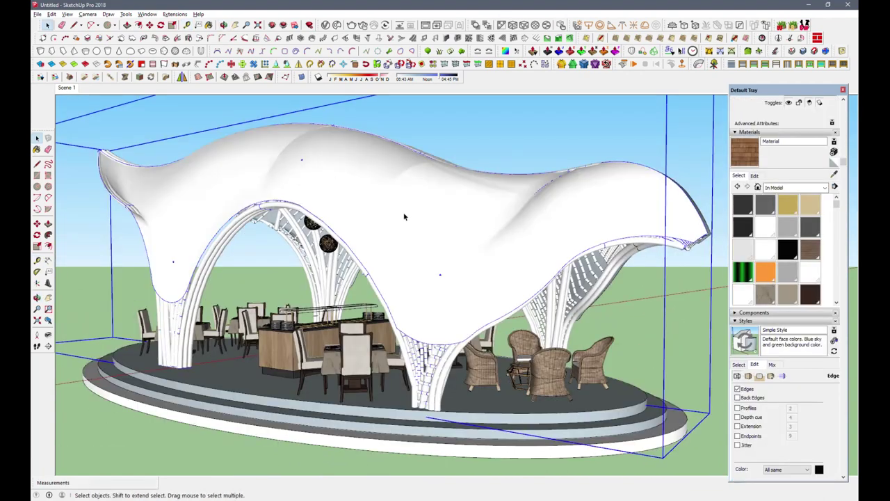
pyautogui.doubleClick(405, 217)
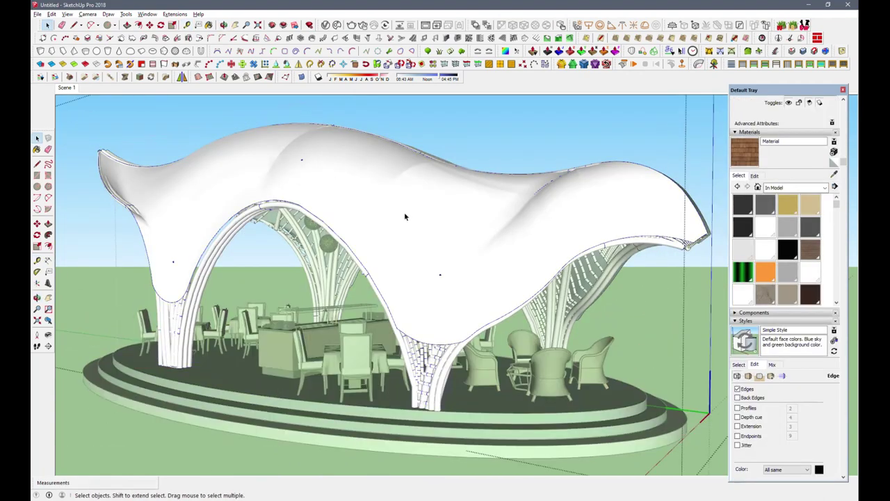
pyautogui.tripleClick(405, 217)
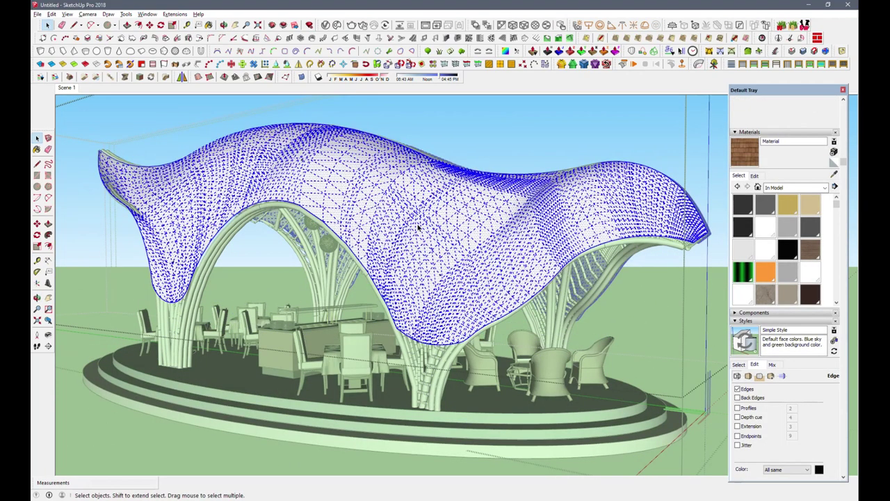
pyautogui.click(721, 171)
pyautogui.click(498, 240)
pyautogui.moveTo(489, 274); pyautogui.dragTo(483, 286, button='middle')
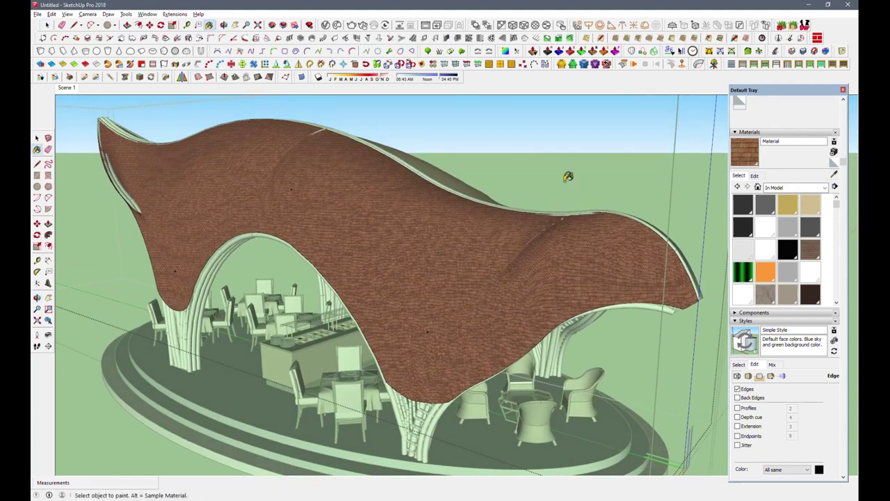
pyautogui.click(671, 53)
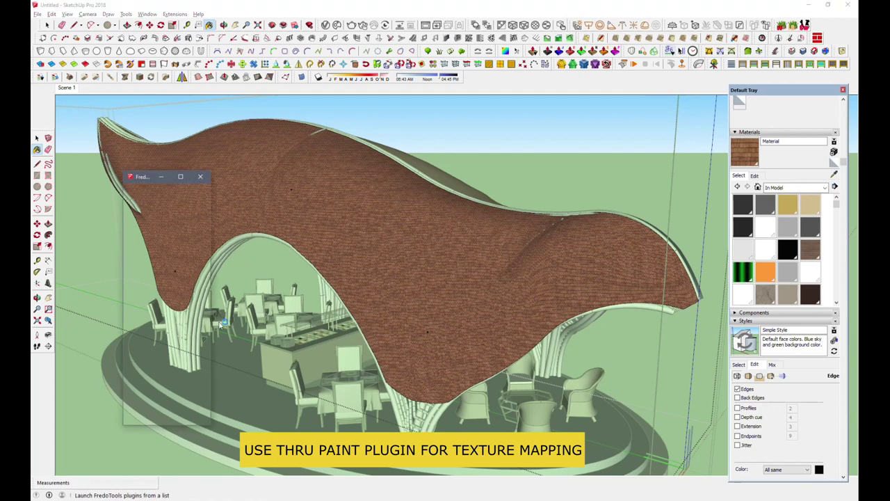
# Repaint the roof with ThruPaint in Natural UV mode so the shingles follow the curved shell.
pyautogui.click(147, 369)
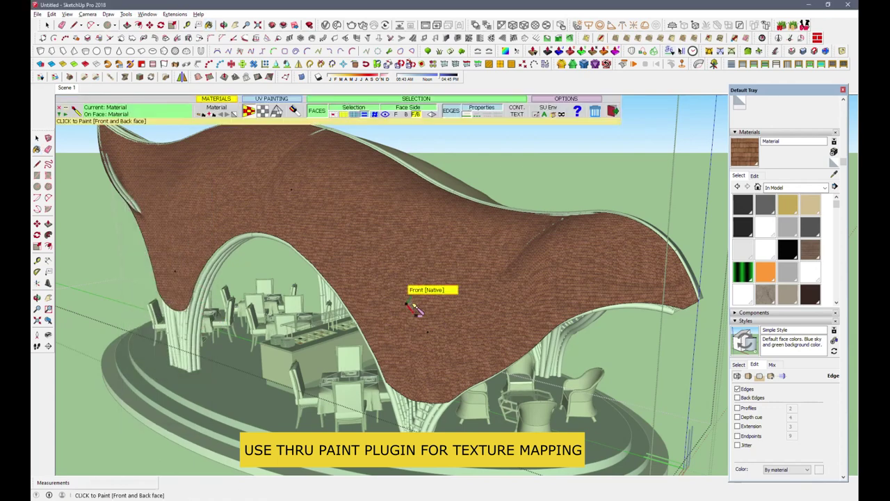
pyautogui.scroll(5, 415, 308)
pyautogui.click(262, 112)
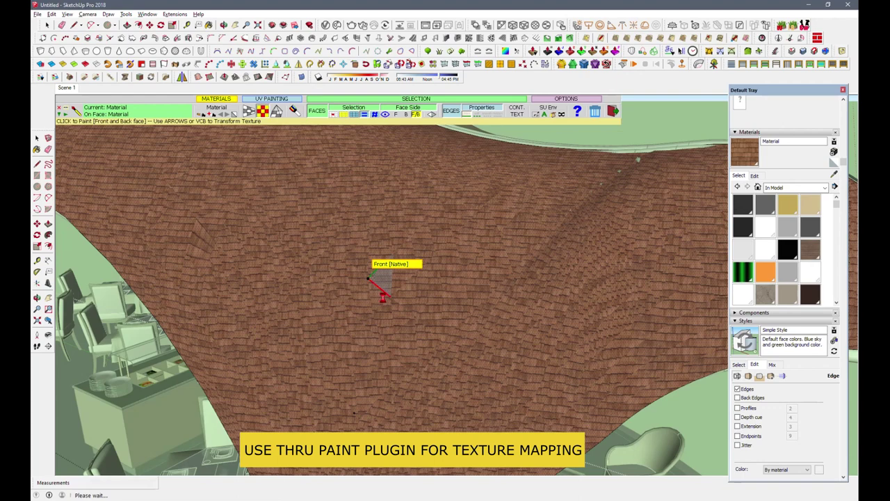
pyautogui.click(454, 346)
pyautogui.scroll(-3, 462, 355)
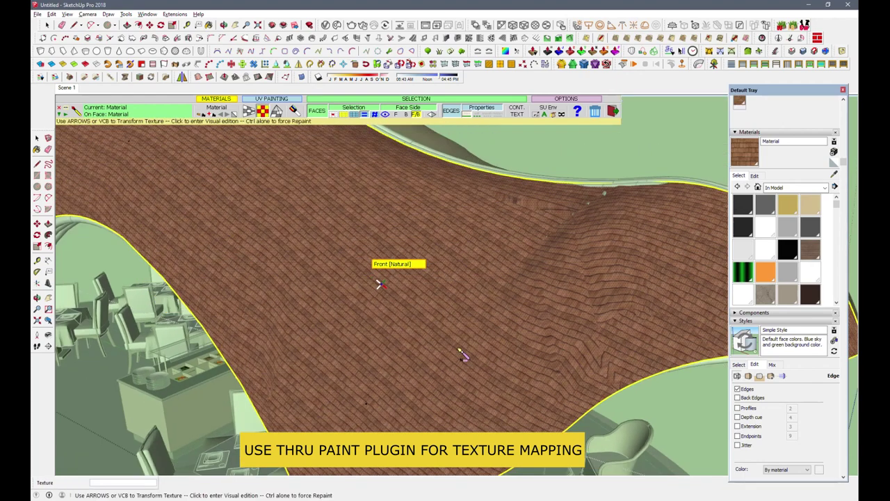
pyautogui.scroll(-2, 463, 355)
pyautogui.moveTo(462, 355)
pyautogui.mouseDown(button='middle')
pyautogui.moveTo(450, 364)
pyautogui.moveTo(563, 314)
pyautogui.moveTo(390, 230)
pyautogui.mouseUp(button='middle')
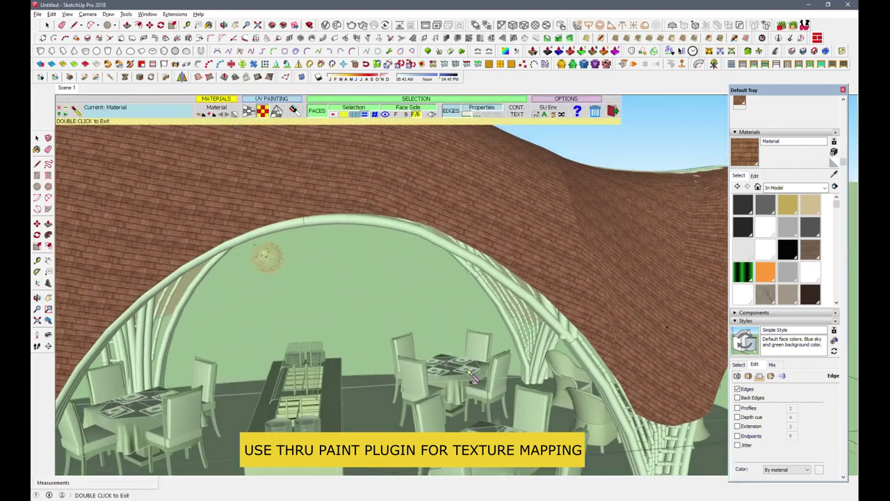
pyautogui.scroll(-3, 376, 214)
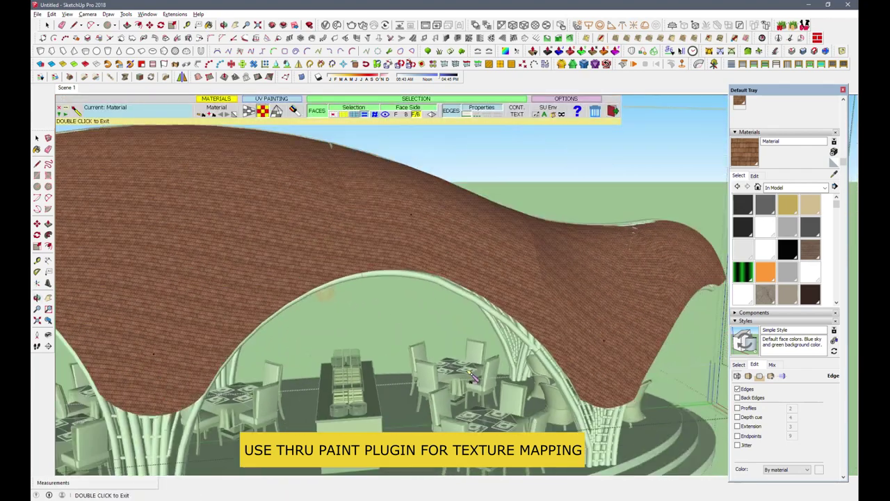
# Rescale the roof's shingle texture and rotate it 15° with the gizmo, then return to Select.
pyautogui.click(379, 218)
pyautogui.moveTo(416, 201)
pyautogui.mouseDown()
pyautogui.moveTo(471, 174)
pyautogui.moveTo(463, 179)
pyautogui.mouseUp()
pyautogui.moveTo(486, 260); pyautogui.dragTo(413, 295, button='middle')
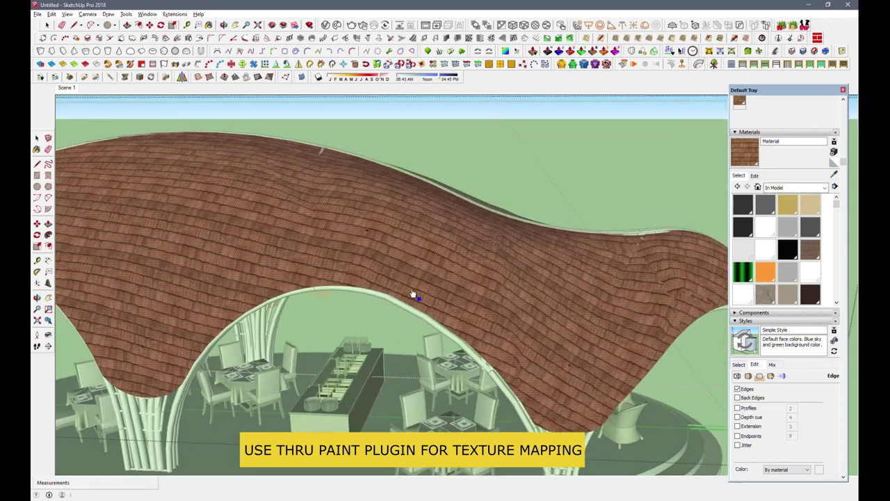
pyautogui.click(354, 233)
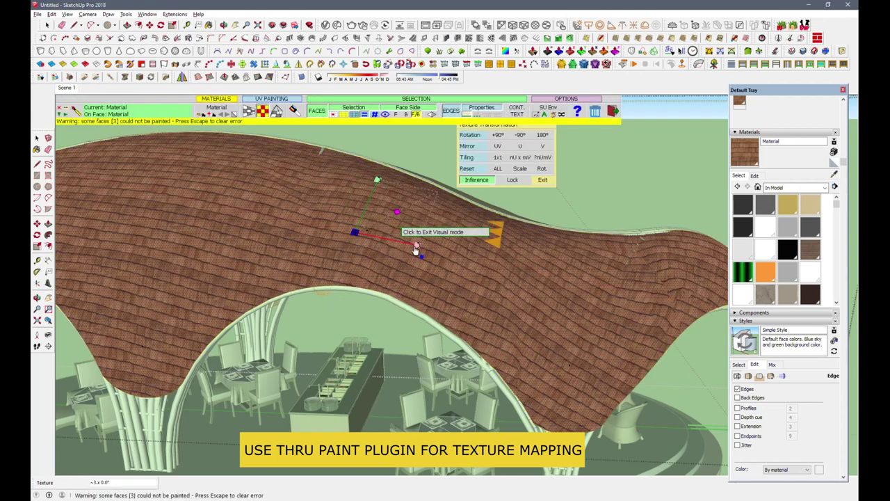
pyautogui.moveTo(415, 251); pyautogui.dragTo(422, 239)
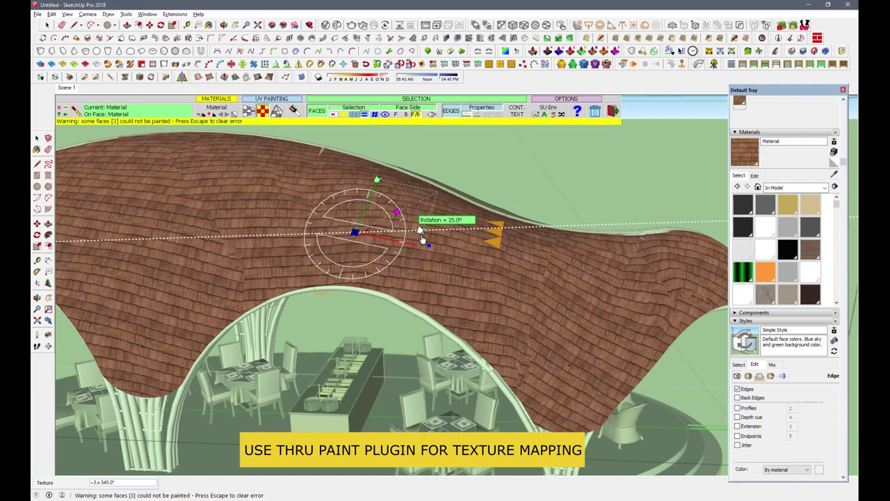
pyautogui.click(416, 281)
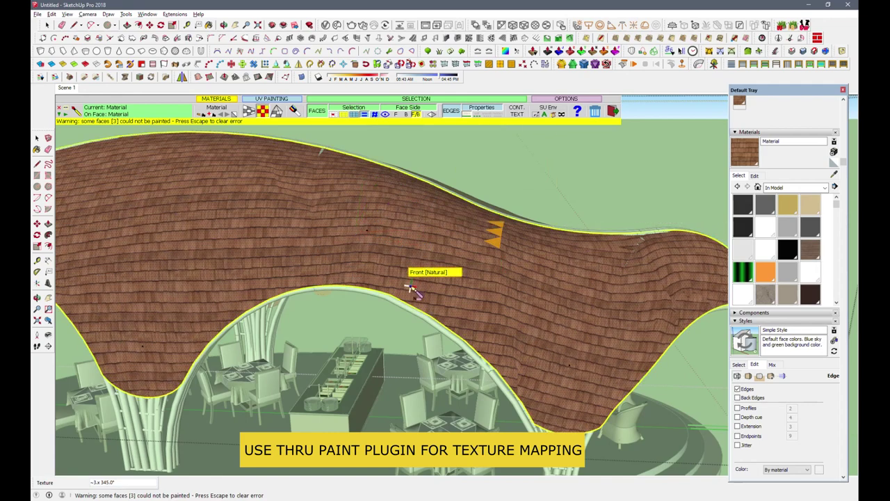
pyautogui.scroll(-5, 413, 288)
pyautogui.moveTo(412, 288); pyautogui.dragTo(299, 261, button='middle')
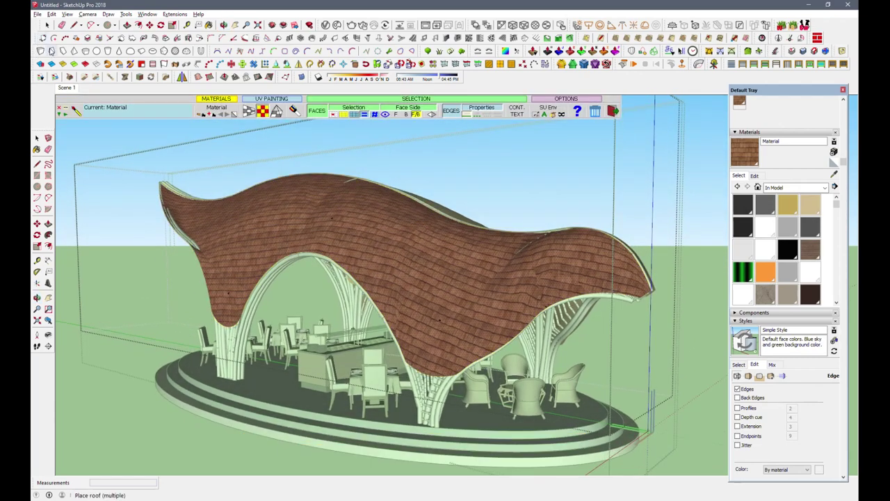
pyautogui.click(48, 25)
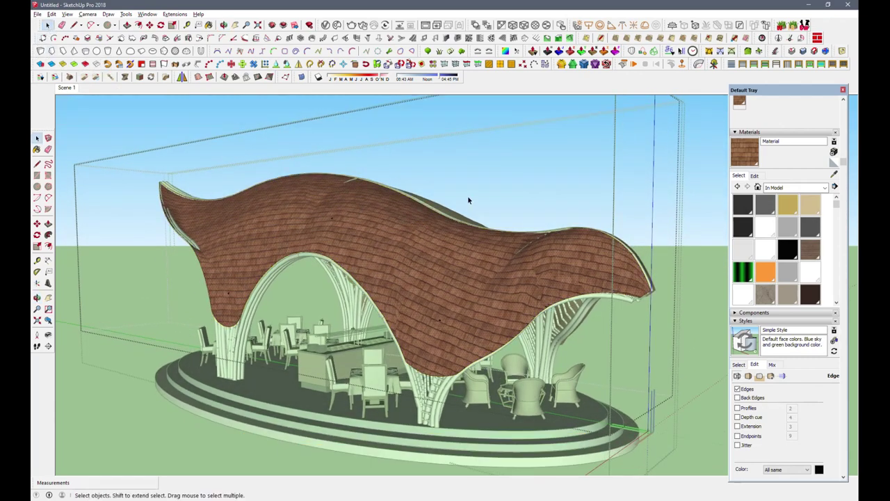
pyautogui.moveTo(293, 368)
pyautogui.mouseDown(button='middle')
pyautogui.moveTo(391, 282)
pyautogui.moveTo(525, 374)
pyautogui.moveTo(387, 282)
pyautogui.mouseUp(button='middle')
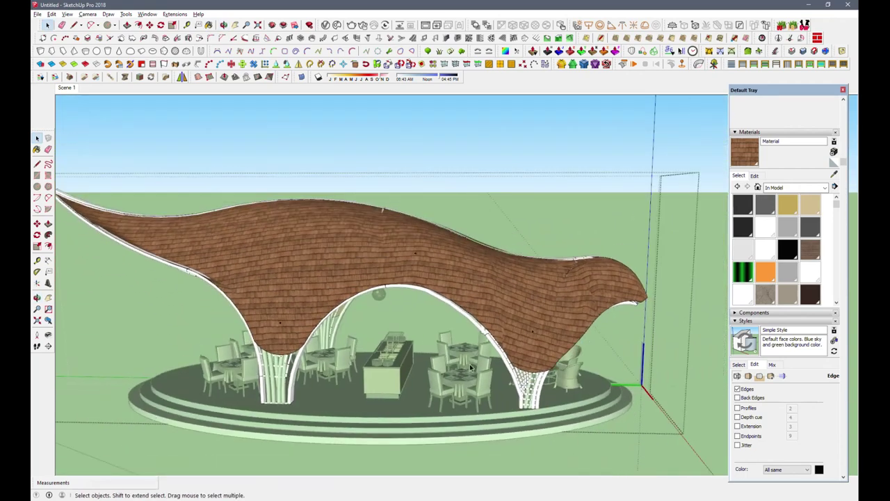
# Create Material1 using the bamboo-background-texture image from the 'new' folder.
pyautogui.scroll(-2, 315, 348)
pyautogui.moveTo(315, 348); pyautogui.dragTo(439, 390, button='middle')
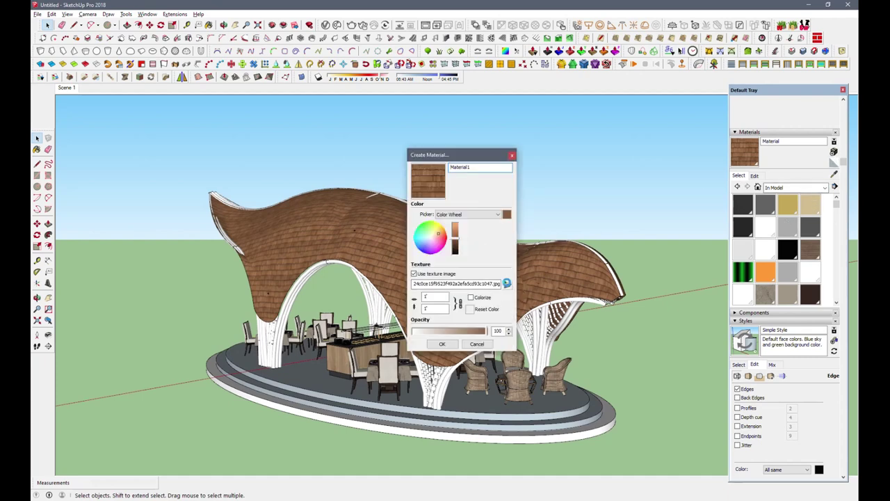
pyautogui.click(507, 284)
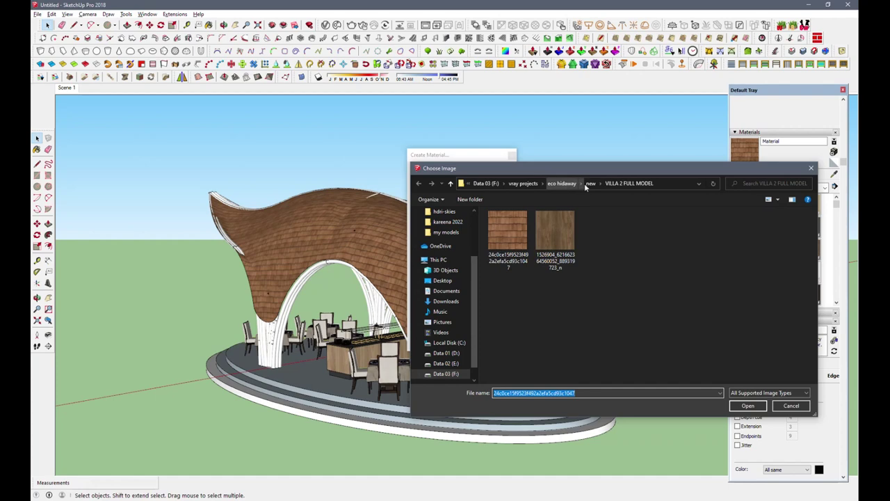
pyautogui.click(589, 183)
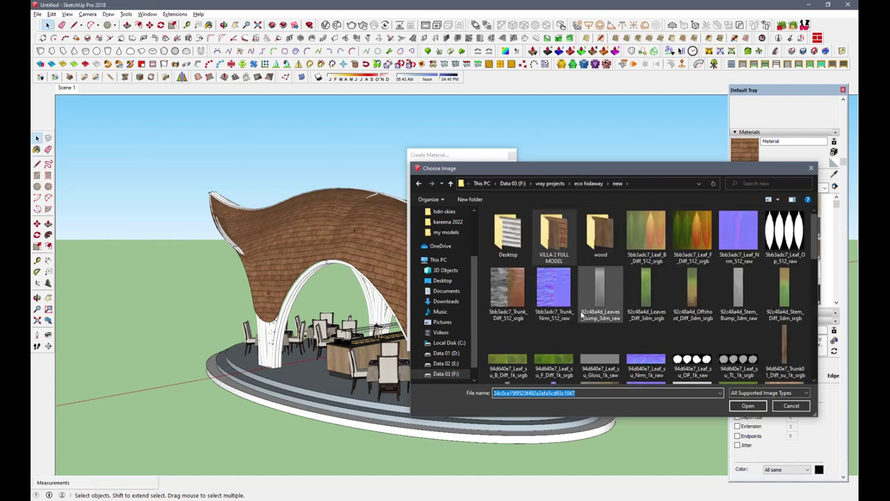
pyautogui.doubleClick(600, 231)
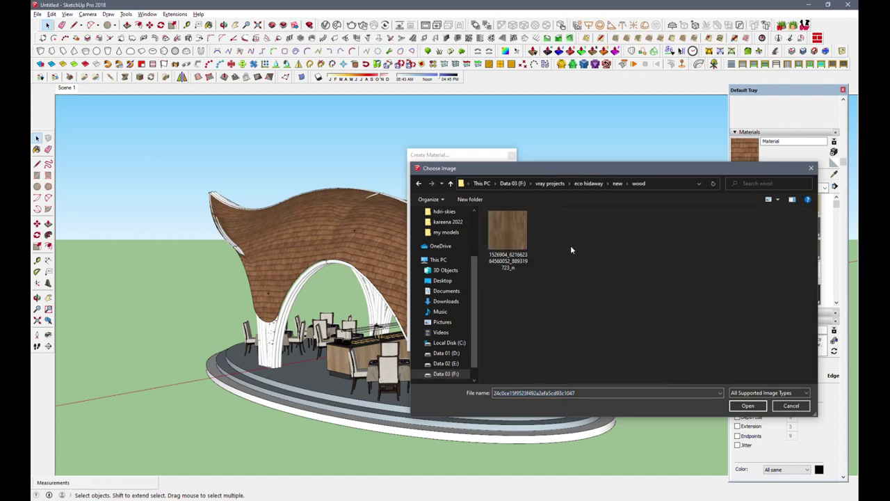
pyautogui.click(617, 184)
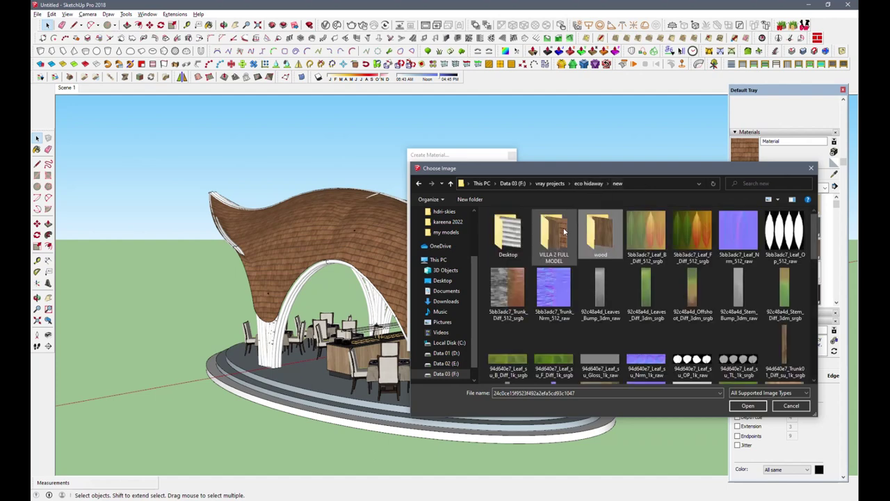
pyautogui.doubleClick(562, 233)
pyautogui.click(590, 184)
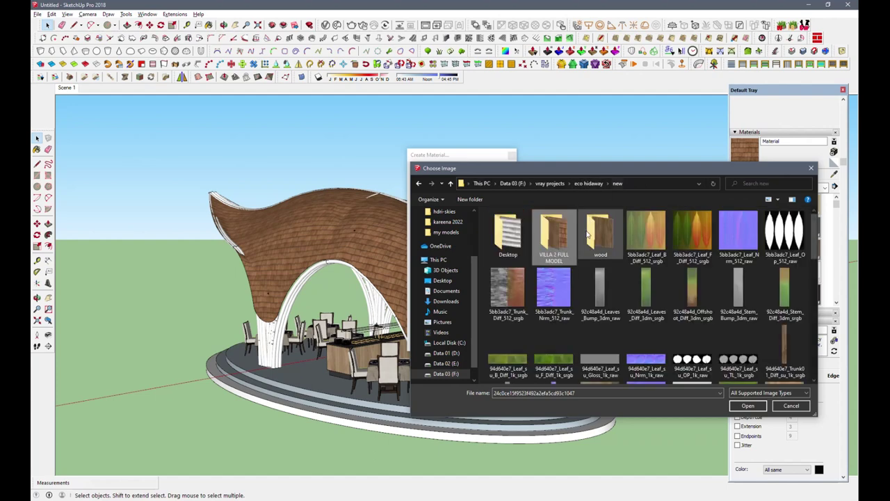
pyautogui.doubleClick(516, 226)
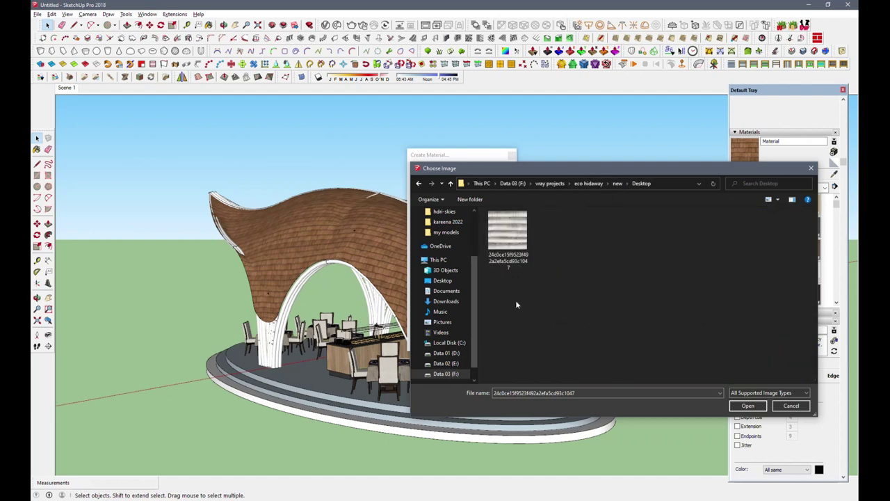
pyautogui.click(617, 184)
pyautogui.scroll(-5, 619, 325)
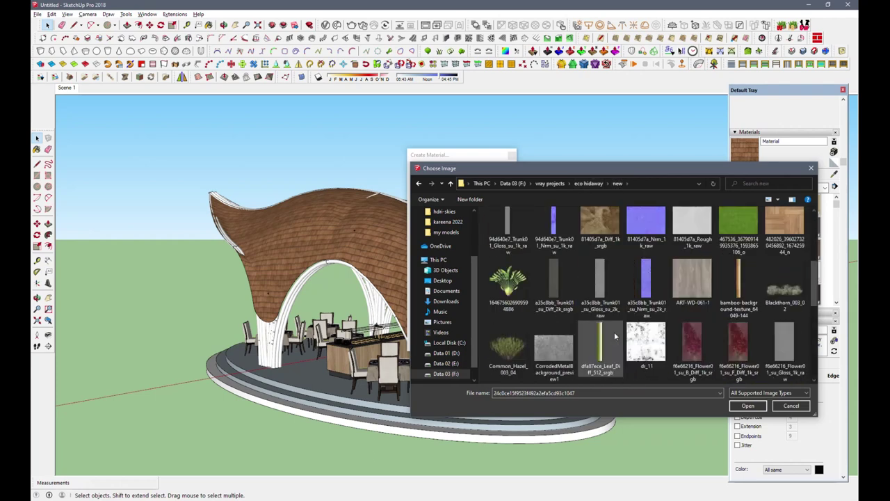
pyautogui.doubleClick(742, 296)
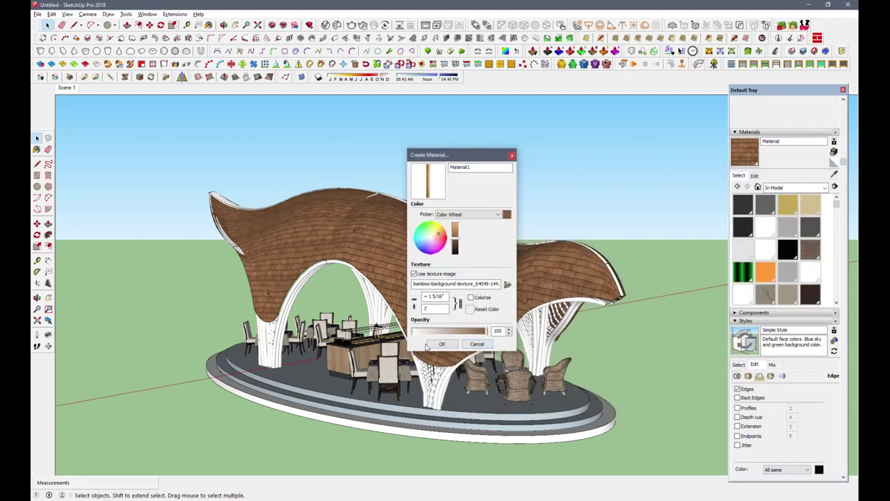
pyautogui.click(442, 344)
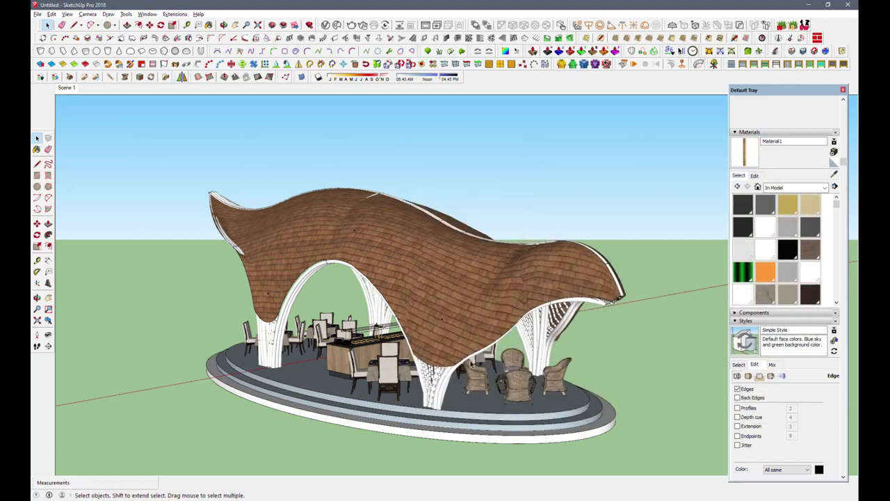
# Open the pavilion group and hide the rest of the model.
pyautogui.scroll(2, 417, 341)
pyautogui.scroll(4, 571, 315)
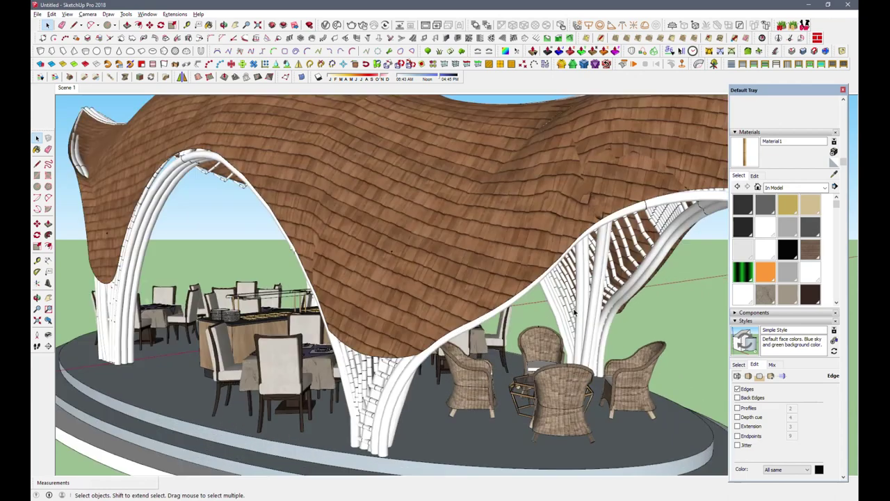
pyautogui.moveTo(418, 278); pyautogui.dragTo(348, 278, button='middle')
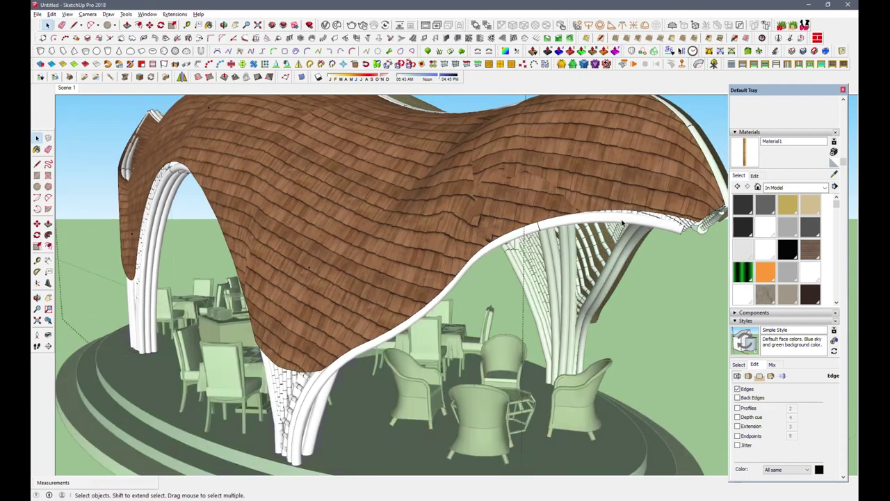
pyautogui.click(622, 223)
pyautogui.doubleClick(622, 222)
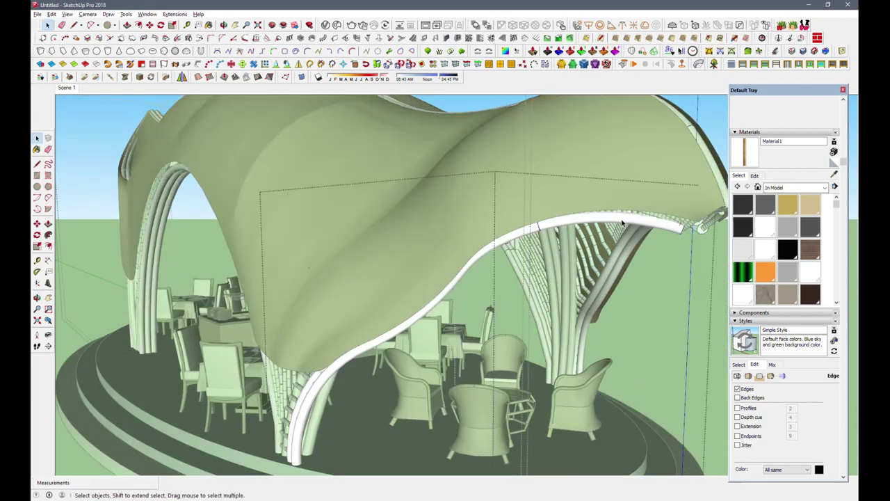
pyautogui.click(66, 14)
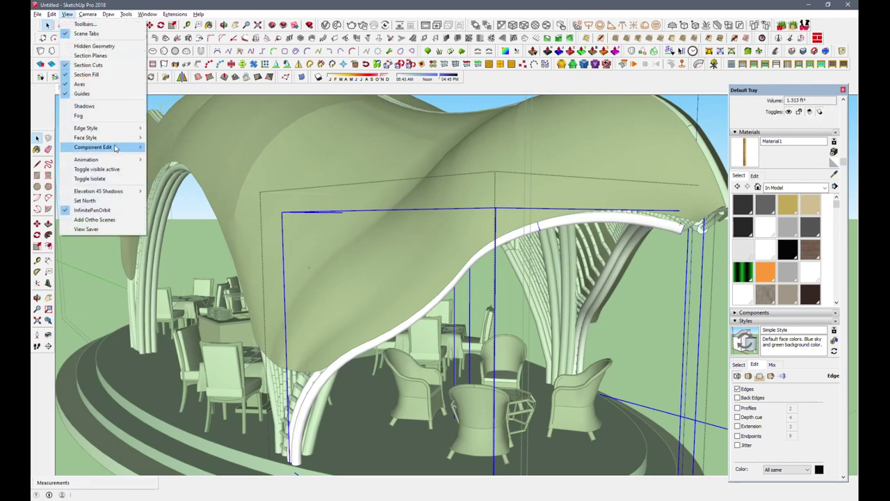
pyautogui.moveTo(94, 147)
pyautogui.click(177, 148)
# Inside the arch group, select the lower and upper pipe segments and paint them with bamboo Material1.
pyautogui.doubleClick(577, 221)
pyautogui.click(577, 221)
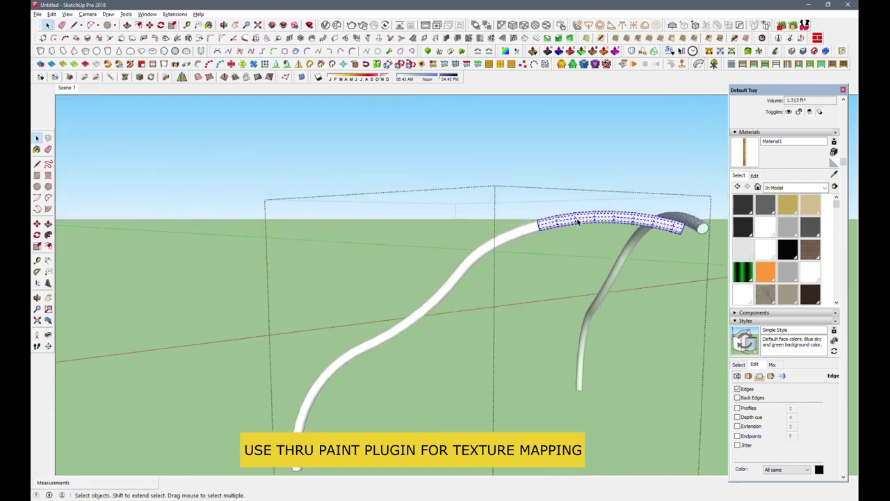
pyautogui.click(519, 237)
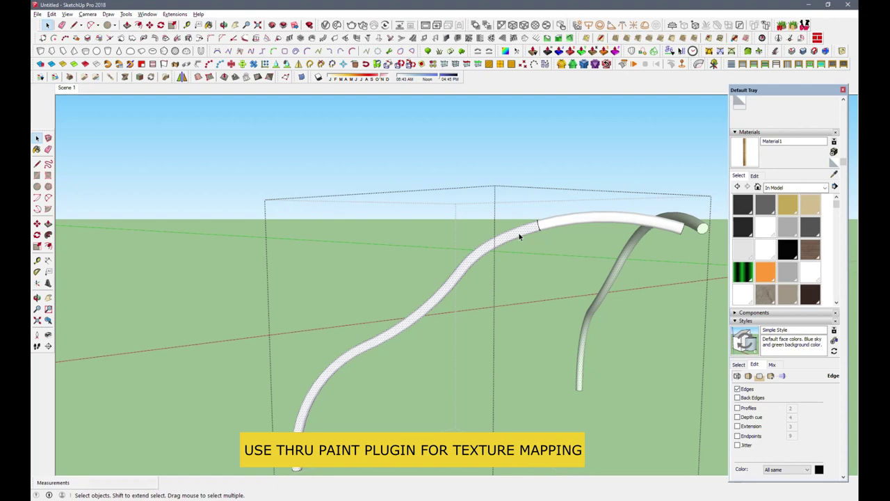
pyautogui.keyDown('shift'); pyautogui.click(607, 220); pyautogui.keyUp('shift')
pyautogui.click(746, 161)
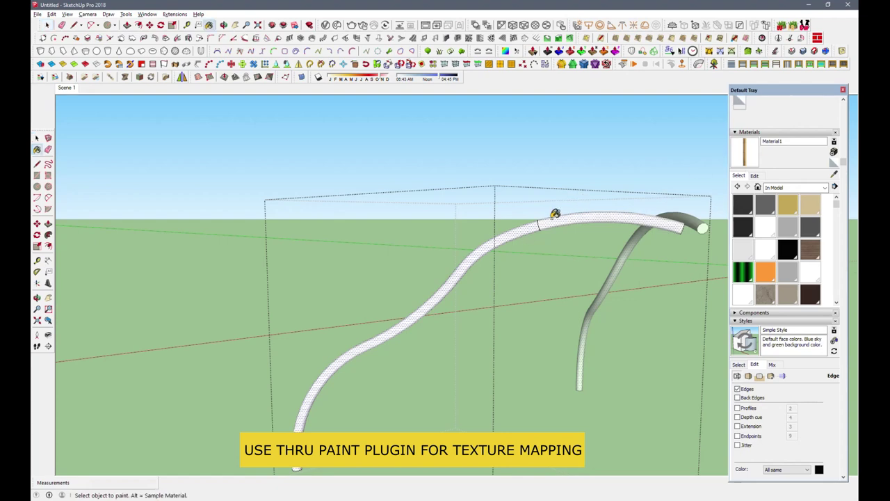
pyautogui.click(554, 216)
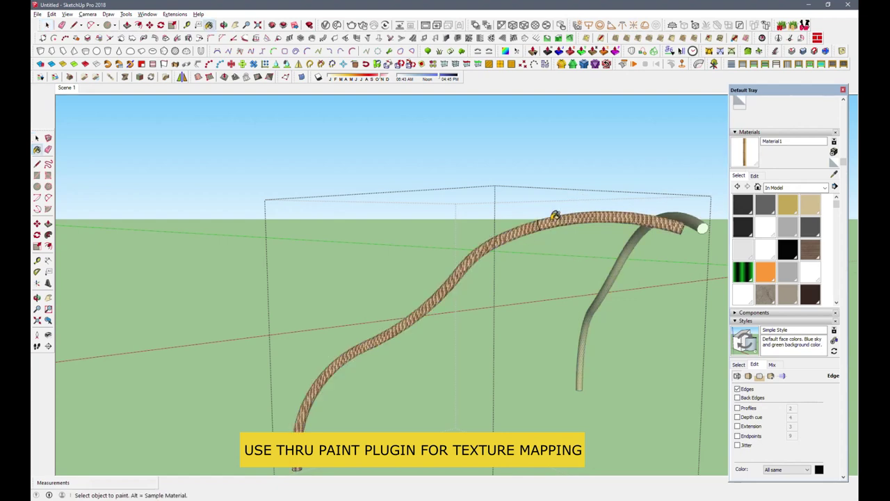
pyautogui.click(670, 52)
pyautogui.click(156, 370)
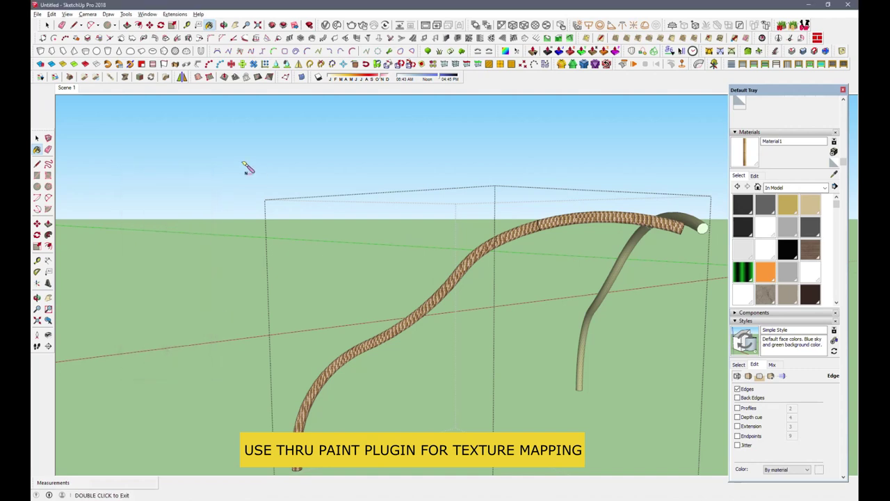
# Paint the long pipe with ThruPaint QuadMesh, rotating the bamboo texture about -97° and scaling it ~4.3x.
pyautogui.click(249, 113)
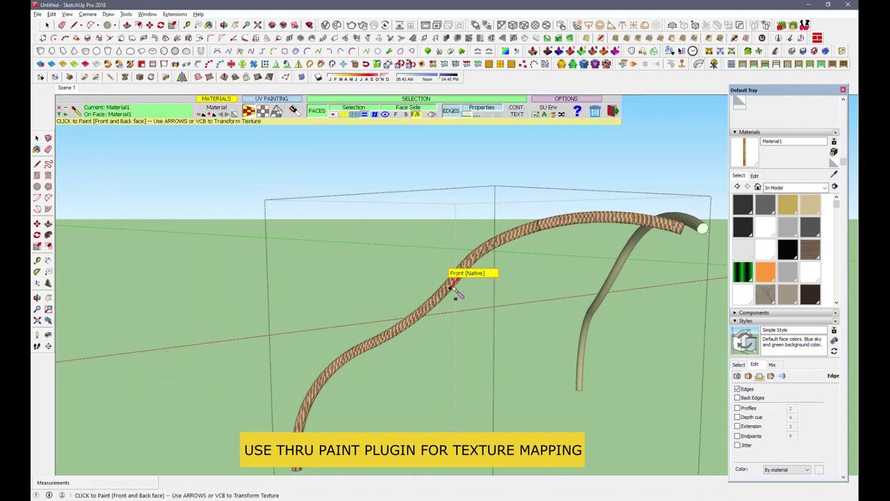
pyautogui.click(452, 288)
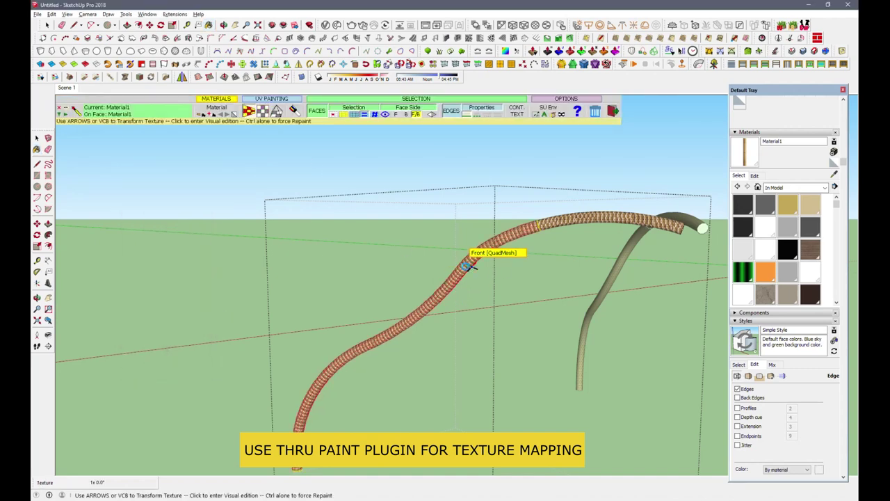
pyautogui.scroll(1, 470, 265)
pyautogui.scroll(2, 466, 271)
pyautogui.scroll(2, 459, 278)
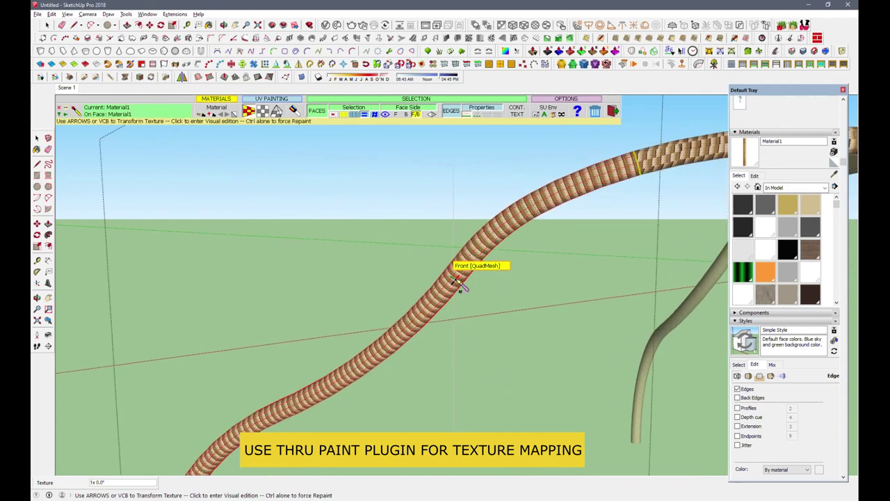
pyautogui.scroll(2, 460, 283)
pyautogui.scroll(2, 456, 281)
pyautogui.click(453, 282)
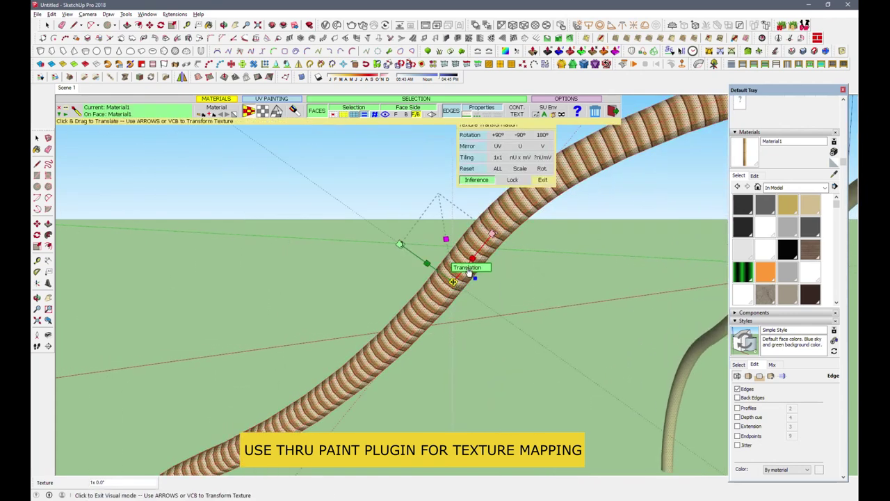
pyautogui.moveTo(492, 234); pyautogui.dragTo(480, 301)
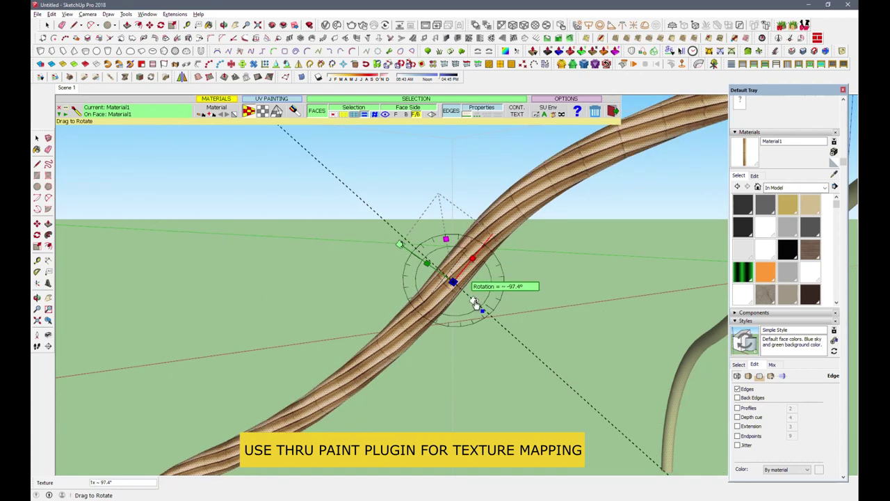
pyautogui.moveTo(480, 300)
pyautogui.mouseDown()
pyautogui.moveTo(505, 280)
pyautogui.moveTo(565, 273)
pyautogui.mouseUp()
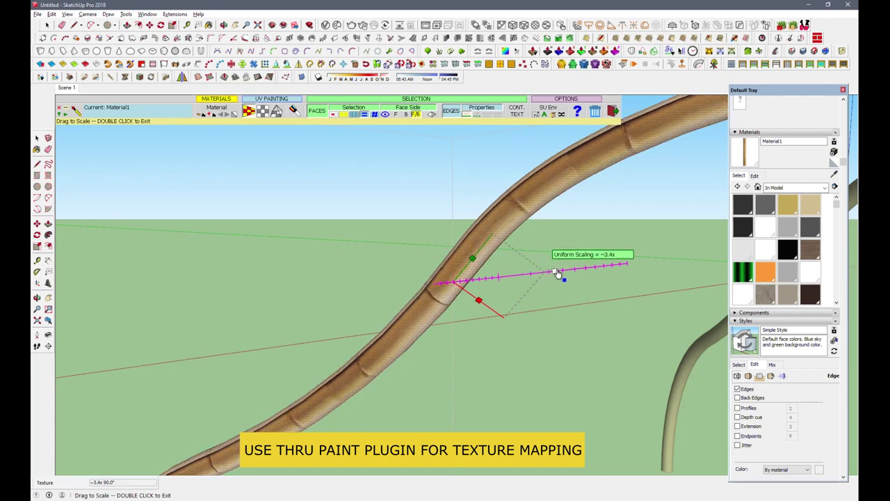
pyautogui.moveTo(566, 273); pyautogui.dragTo(570, 274)
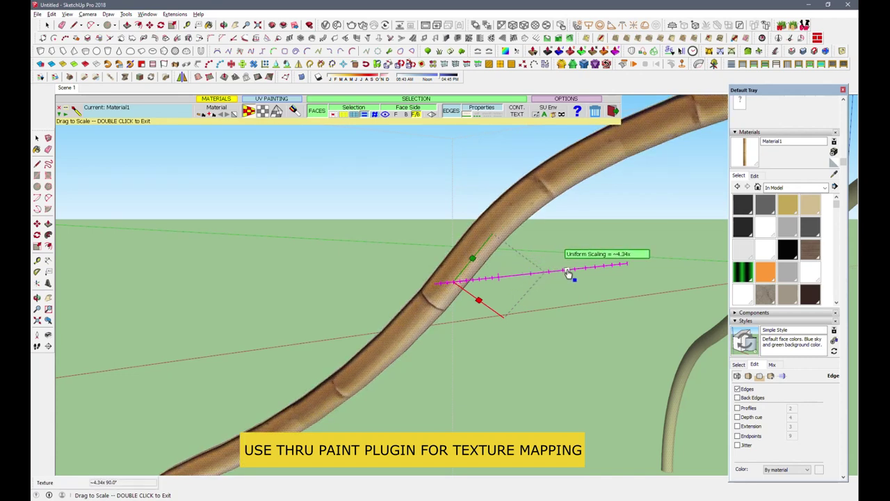
# Exit Visual mode and carry the long segment's bamboo texture onto the upper arch segment.
pyautogui.moveTo(517, 278)
pyautogui.mouseDown(button='middle')
pyautogui.moveTo(539, 339)
pyautogui.moveTo(685, 401)
pyautogui.mouseUp(button='middle')
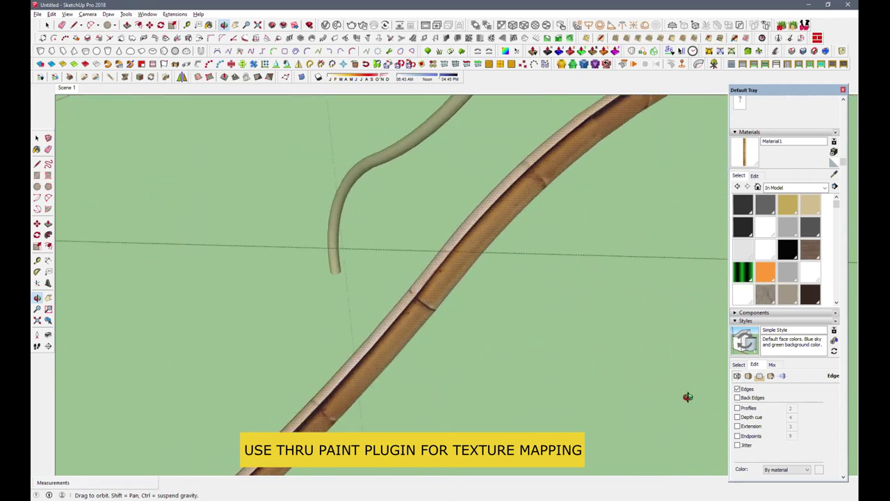
pyautogui.moveTo(480, 278)
pyautogui.mouseDown(button='middle')
pyautogui.moveTo(559, 295)
pyautogui.moveTo(676, 169)
pyautogui.moveTo(258, 246)
pyautogui.mouseUp(button='middle')
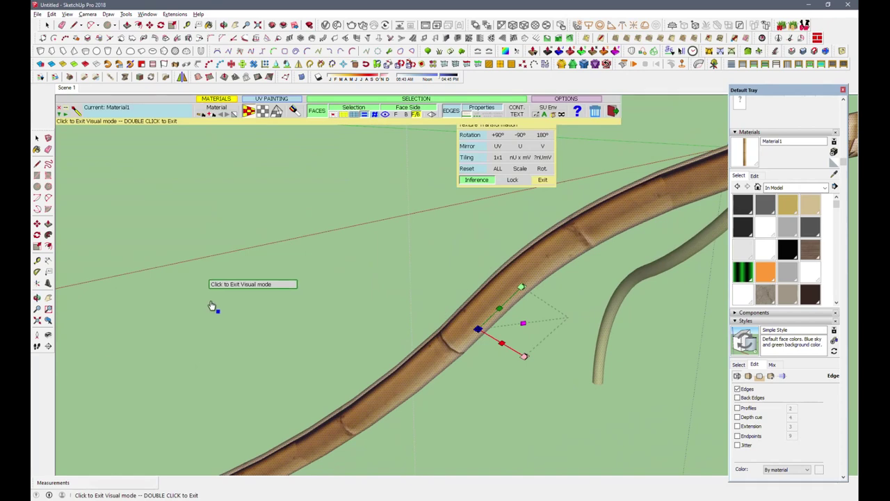
pyautogui.moveTo(214, 304); pyautogui.dragTo(238, 298, button='middle')
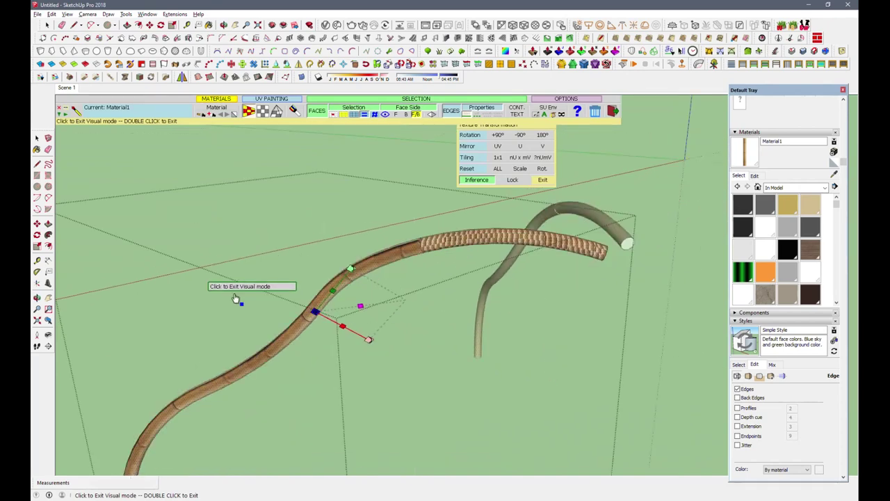
pyautogui.click(439, 270)
pyautogui.click(418, 254)
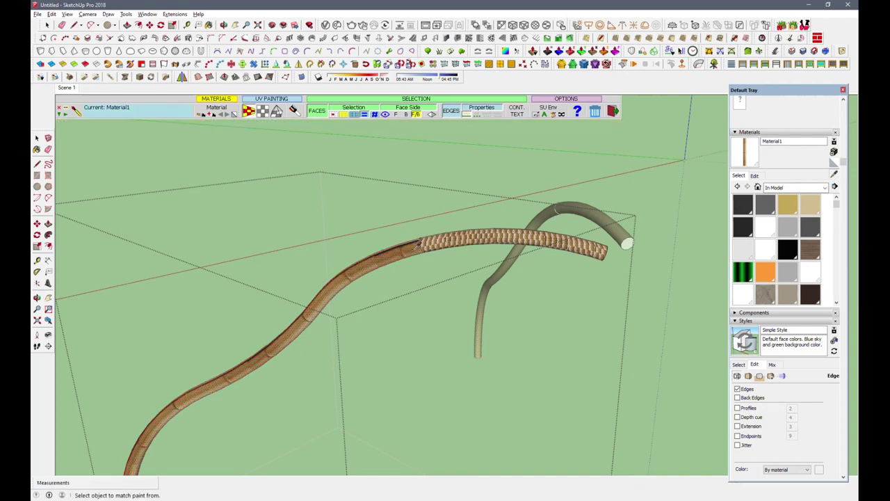
pyautogui.click(466, 238)
# Start ThruPaint Visual editing on the upper segment and slightly reduce its texture's V scale.
pyautogui.scroll(2, 530, 237)
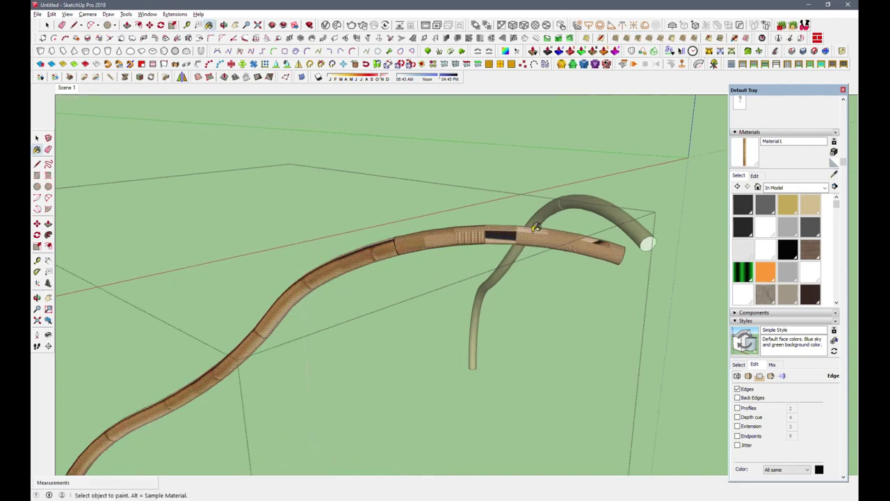
pyautogui.click(670, 53)
pyautogui.click(148, 369)
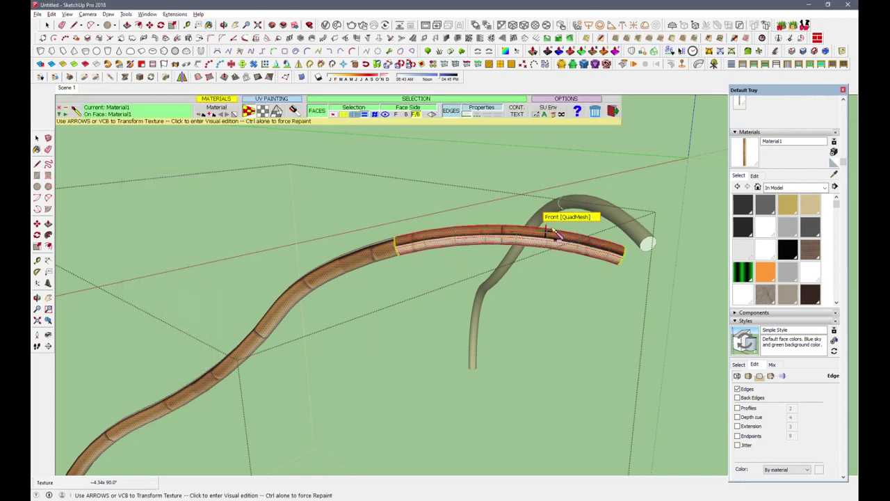
pyautogui.moveTo(550, 229); pyautogui.dragTo(505, 223, button='middle')
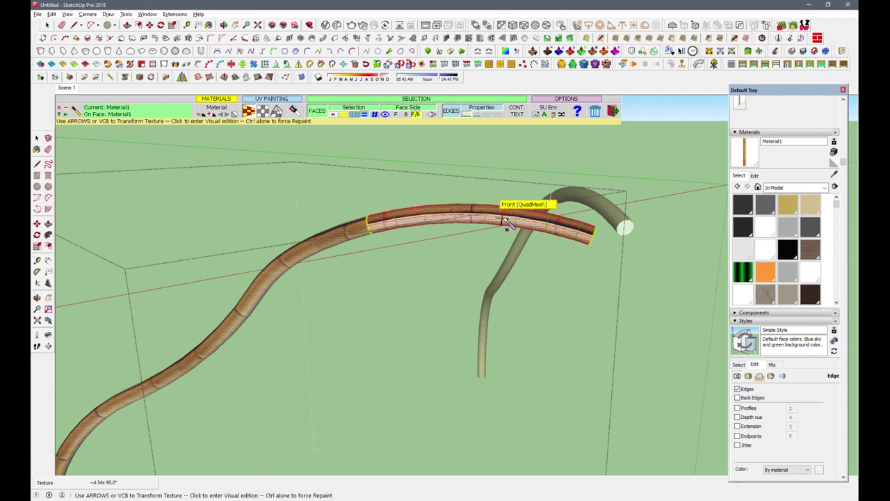
pyautogui.click(506, 220)
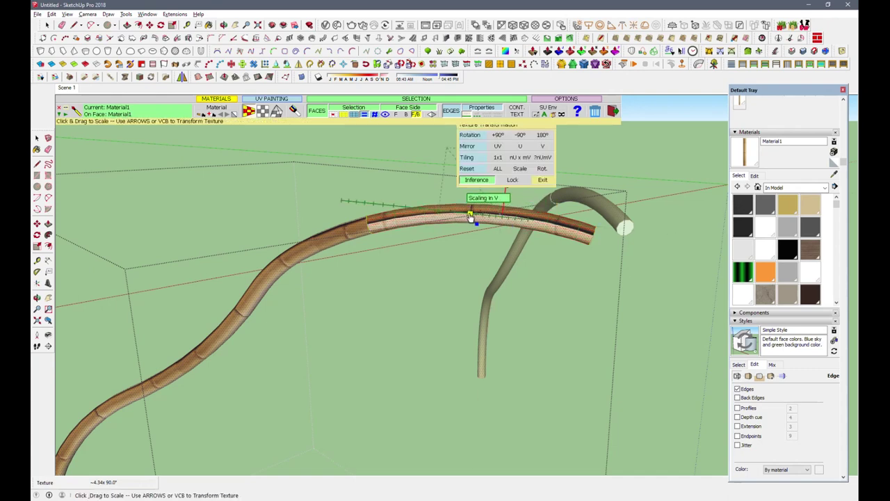
pyautogui.moveTo(470, 217); pyautogui.dragTo(487, 220)
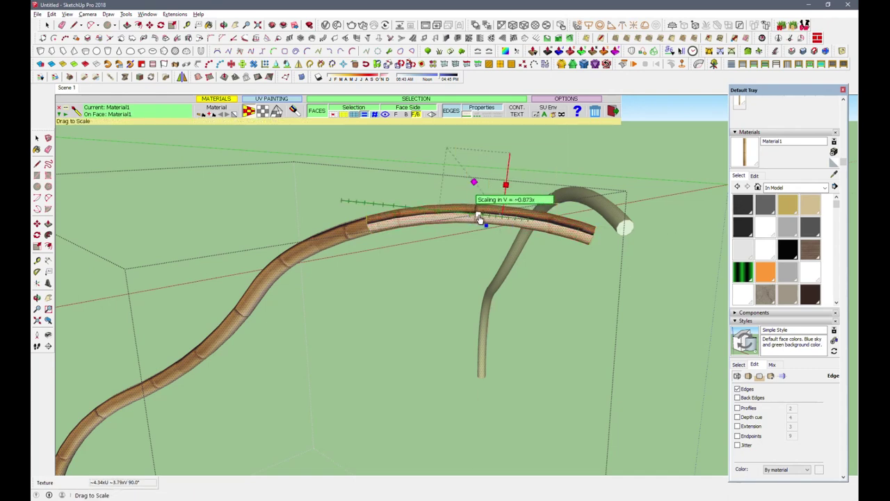
pyautogui.moveTo(487, 220); pyautogui.dragTo(488, 220)
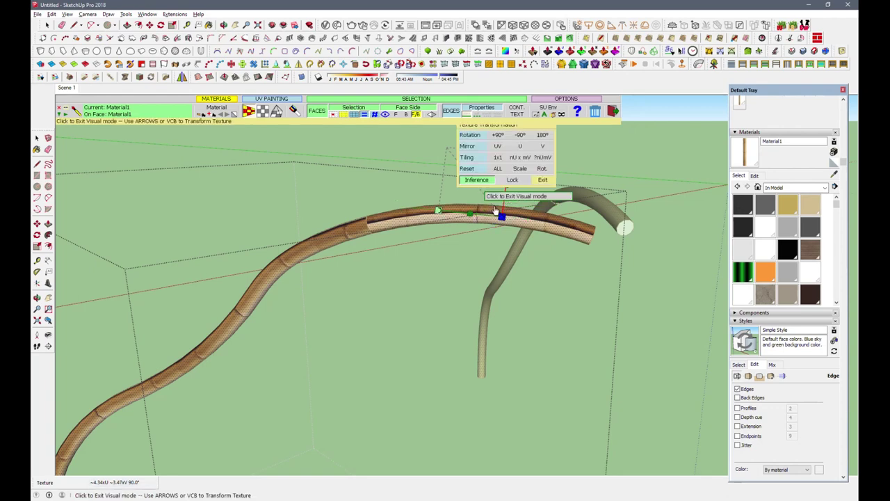
# Scale the upper segment's texture 1.59x in U and 0.8x in V, rotated -150°.
pyautogui.scroll(-2, 441, 373)
pyautogui.scroll(-1, 441, 374)
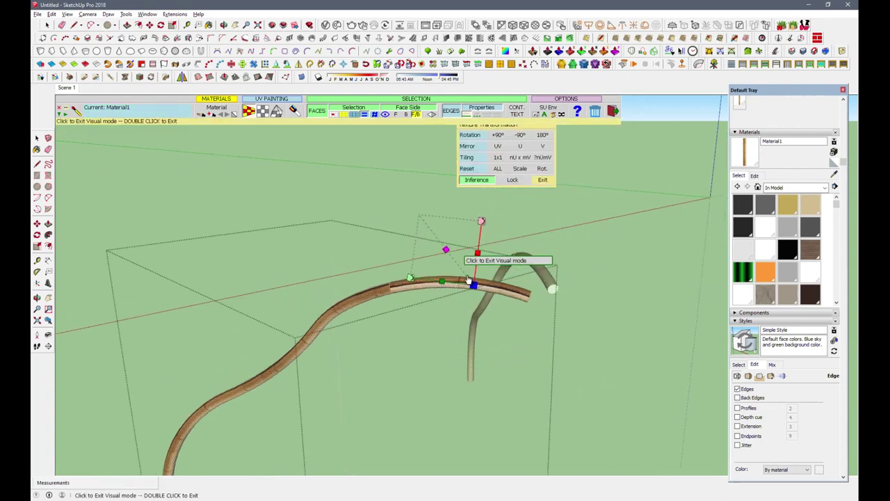
pyautogui.moveTo(478, 256)
pyautogui.mouseDown()
pyautogui.moveTo(487, 197)
pyautogui.moveTo(482, 227)
pyautogui.mouseUp()
pyautogui.moveTo(445, 286)
pyautogui.mouseDown()
pyautogui.moveTo(455, 286)
pyautogui.moveTo(433, 288)
pyautogui.mouseUp()
pyautogui.moveTo(482, 223)
pyautogui.mouseDown()
pyautogui.moveTo(485, 314)
pyautogui.moveTo(471, 326)
pyautogui.moveTo(475, 275)
pyautogui.mouseUp()
pyautogui.moveTo(443, 317)
pyautogui.mouseDown(button='middle')
pyautogui.moveTo(426, 321)
pyautogui.moveTo(443, 300)
pyautogui.moveTo(453, 302)
pyautogui.mouseUp(button='middle')
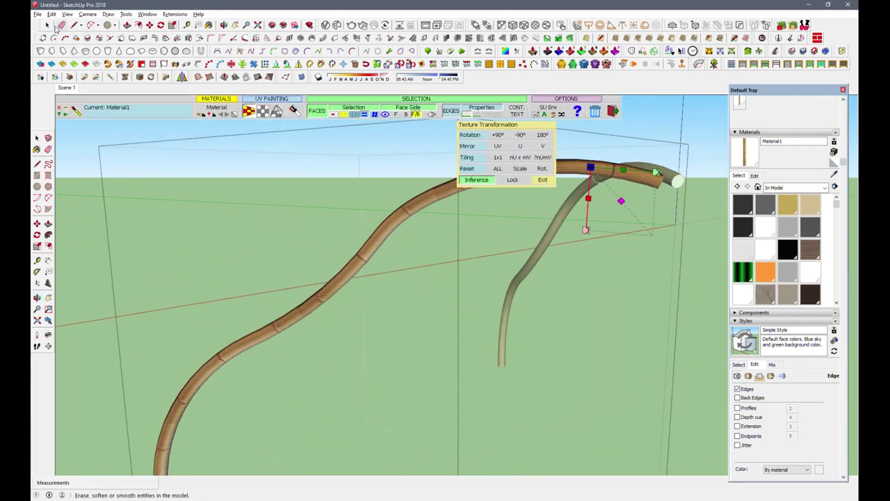
pyautogui.press('space')
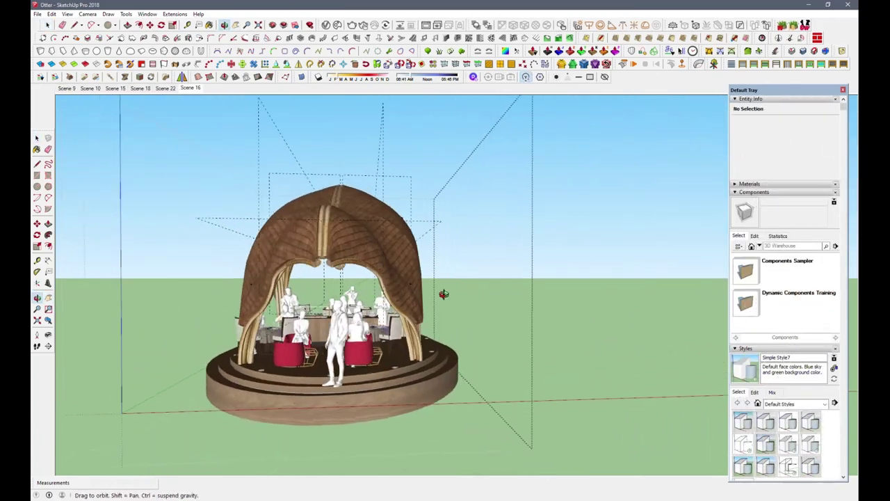
# Orbit and zoom around the Otter pavilion to inspect it from a raised three-quarter view.
pyautogui.moveTo(629, 285)
pyautogui.mouseDown(button='middle')
pyautogui.moveTo(589, 190)
pyautogui.moveTo(385, 214)
pyautogui.mouseUp(button='middle')
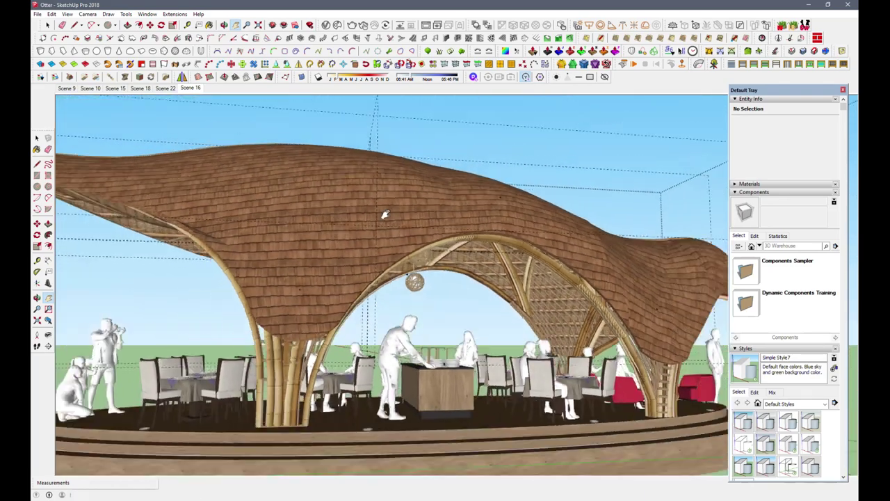
pyautogui.scroll(-5, 385, 214)
pyautogui.moveTo(385, 214)
pyautogui.mouseDown(button='middle')
pyautogui.moveTo(506, 231)
pyautogui.moveTo(487, 209)
pyautogui.moveTo(511, 299)
pyautogui.moveTo(511, 229)
pyautogui.mouseUp(button='middle')
pyautogui.scroll(-2, 506, 231)
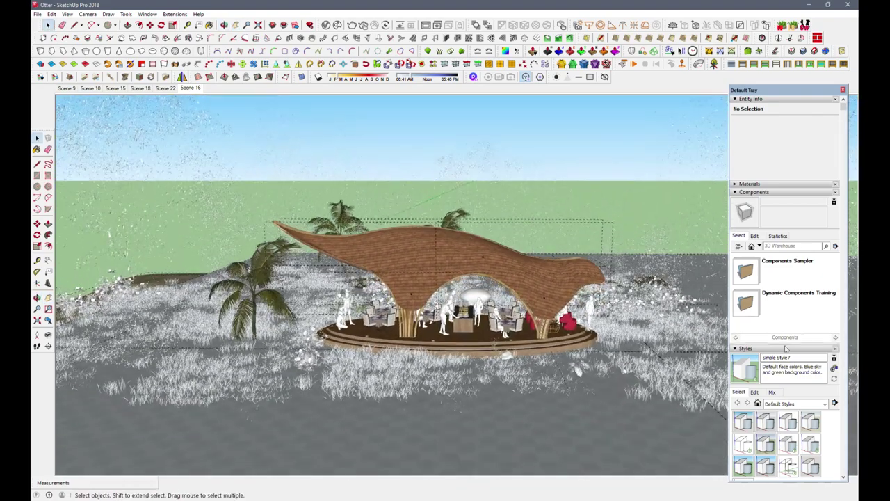
# Turn on Edges in the style, then sample the roof's Eiken 3382 material in the V-Ray Asset Editor.
pyautogui.click(755, 393)
pyautogui.click(737, 416)
pyautogui.scroll(2, 545, 300)
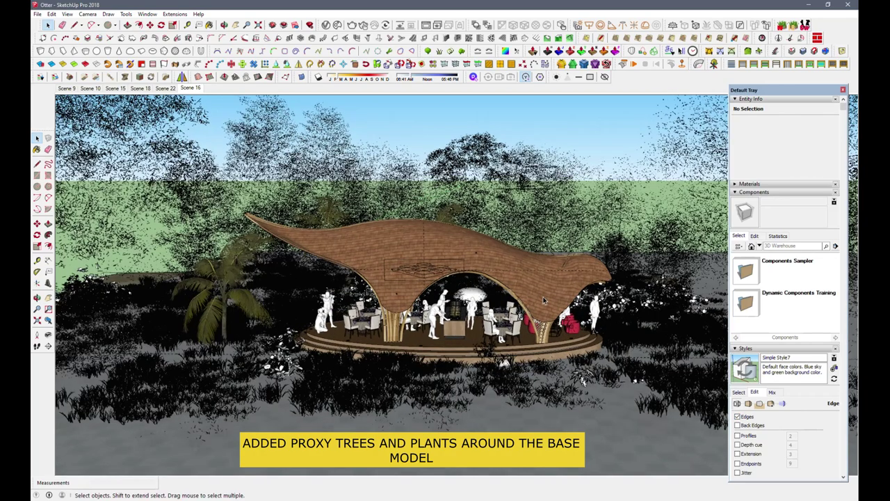
pyautogui.moveTo(544, 300)
pyautogui.mouseDown(button='middle')
pyautogui.moveTo(434, 256)
pyautogui.moveTo(420, 292)
pyautogui.moveTo(539, 275)
pyautogui.mouseUp(button='middle')
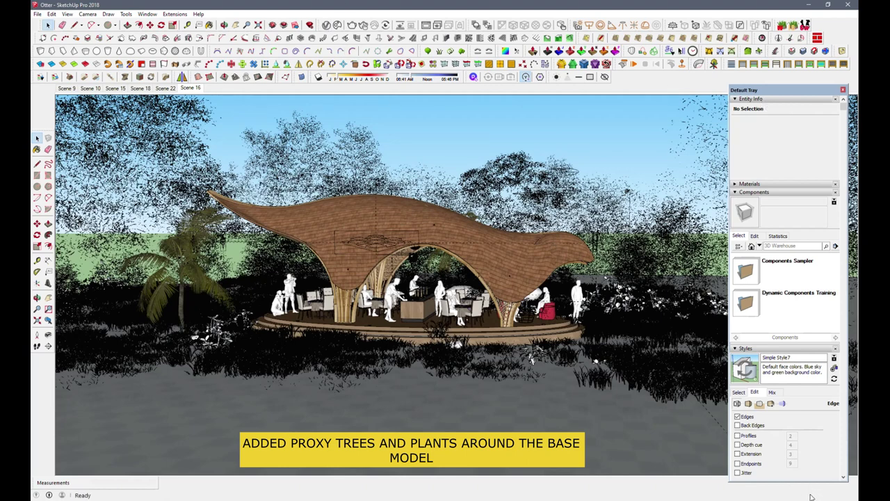
pyautogui.keyDown('alt'); pyautogui.click(497, 255); pyautogui.keyUp('alt')
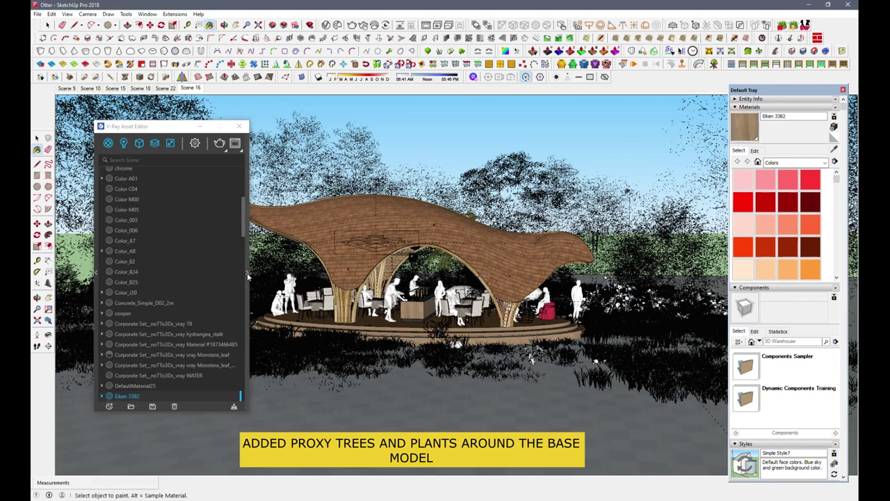
pyautogui.click(248, 271)
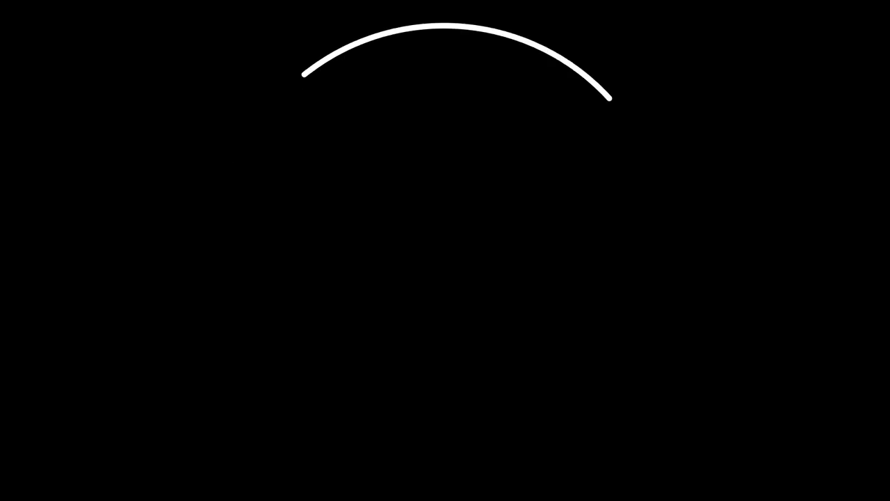
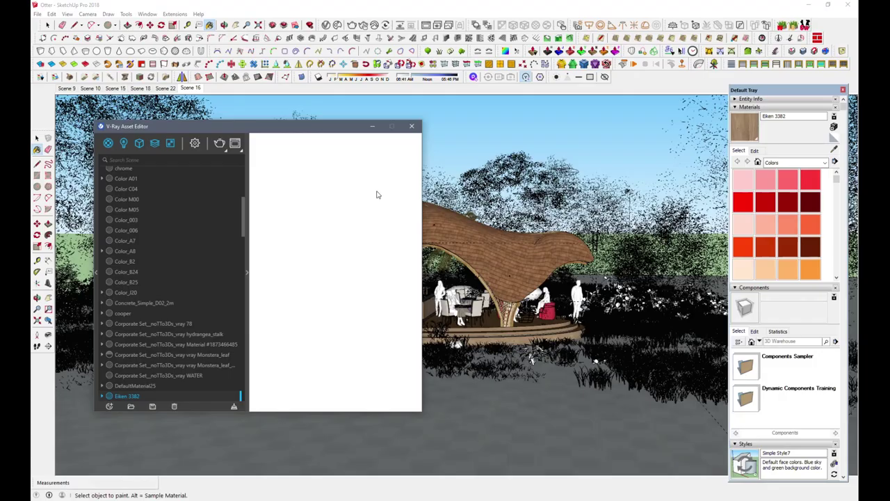
# Sample the roof shingle material and copy its diffuse texture, expanding the Bump settings.
pyautogui.click(835, 150)
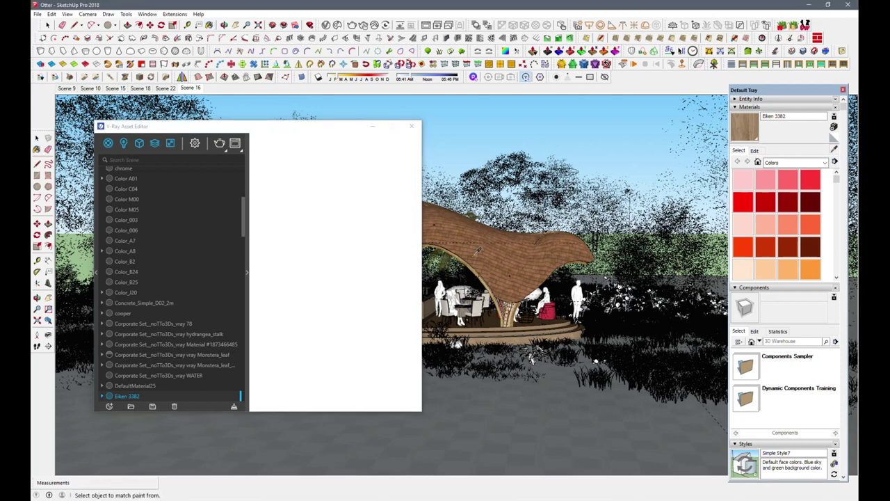
pyautogui.click(471, 259)
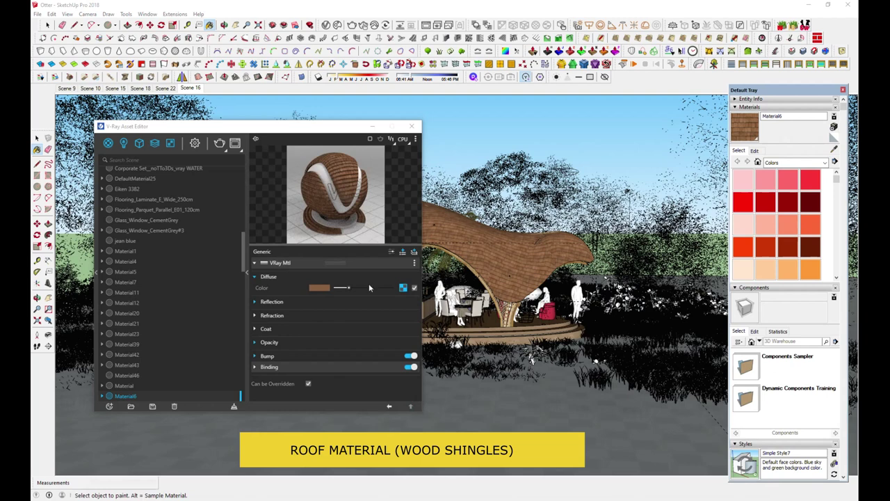
pyautogui.click(279, 301)
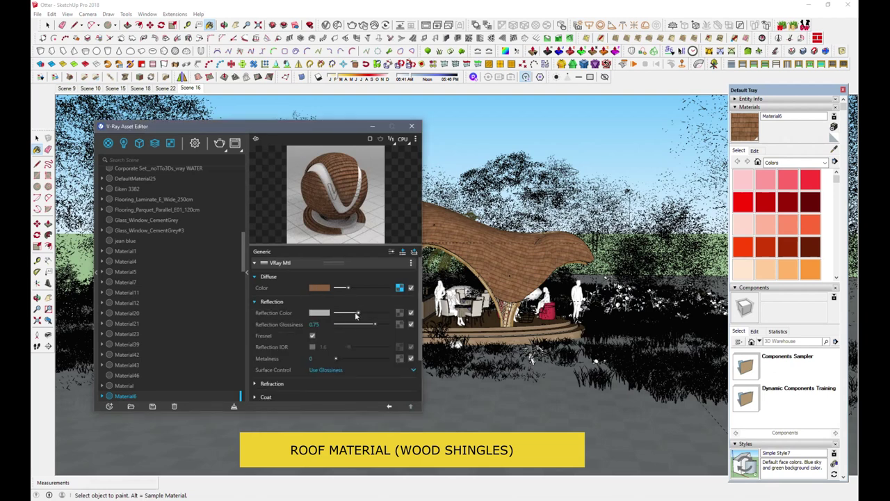
pyautogui.click(272, 302)
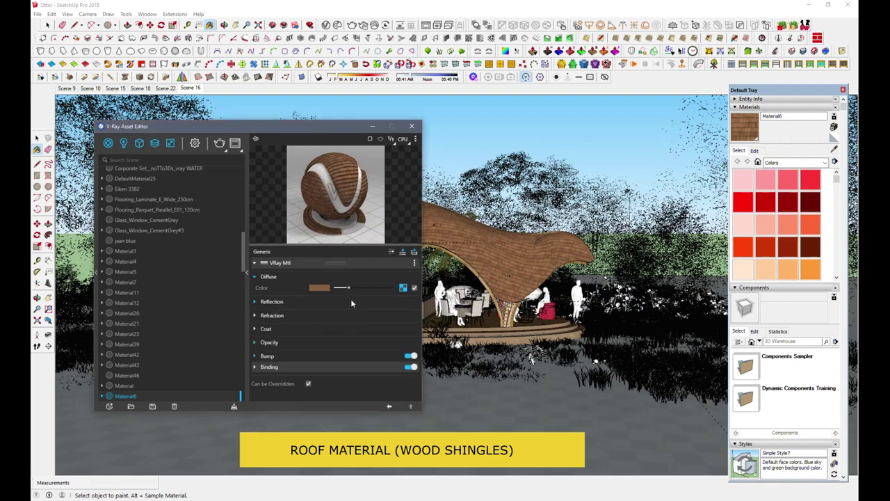
pyautogui.rightClick(403, 288)
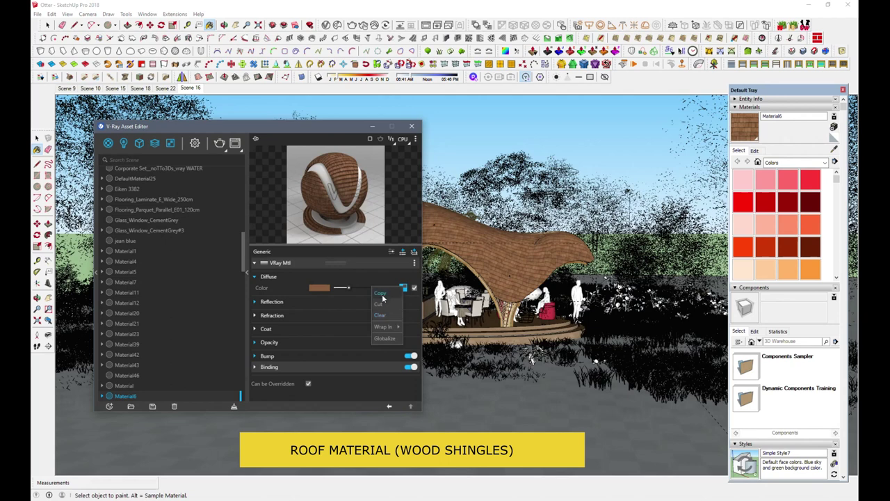
pyautogui.click(381, 298)
pyautogui.click(267, 356)
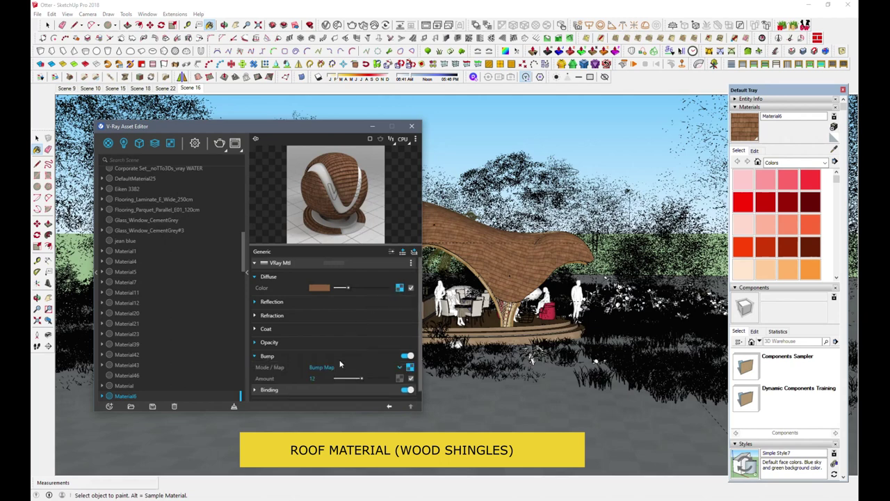
pyautogui.rightClick(410, 369)
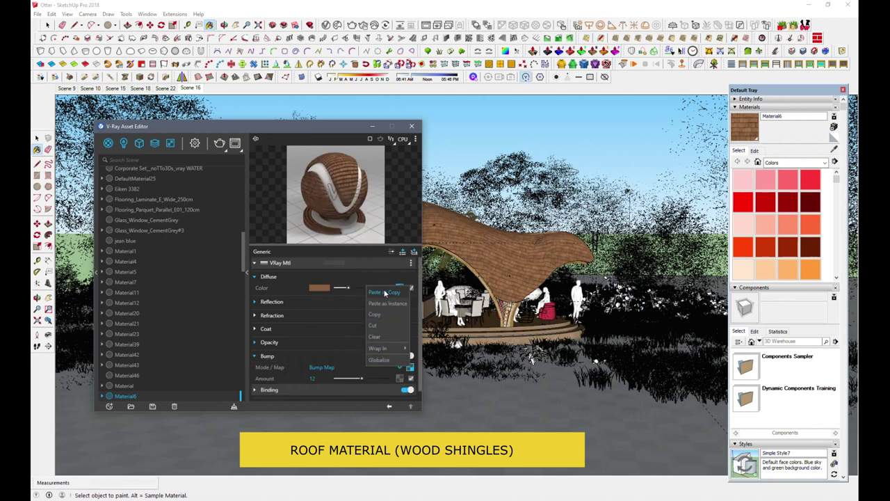
pyautogui.click(387, 303)
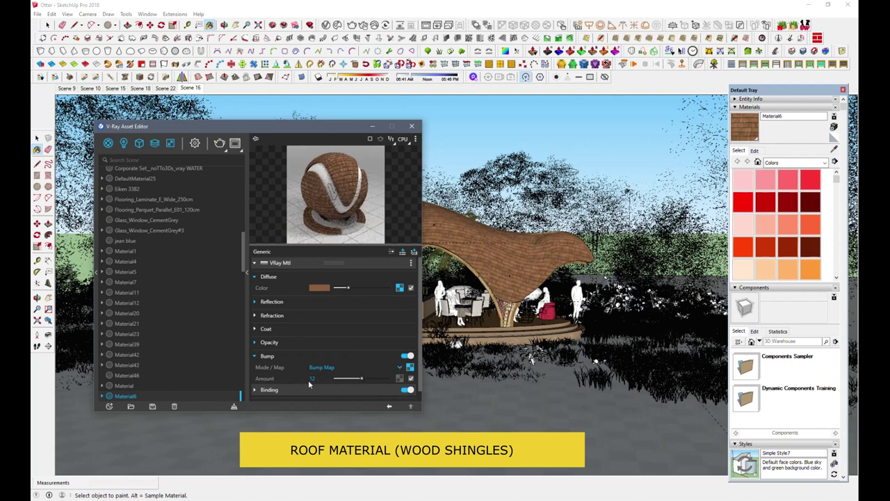
# Set the roof's bump bitmap colour space to Rendering Space (Linear).
pyautogui.click(410, 371)
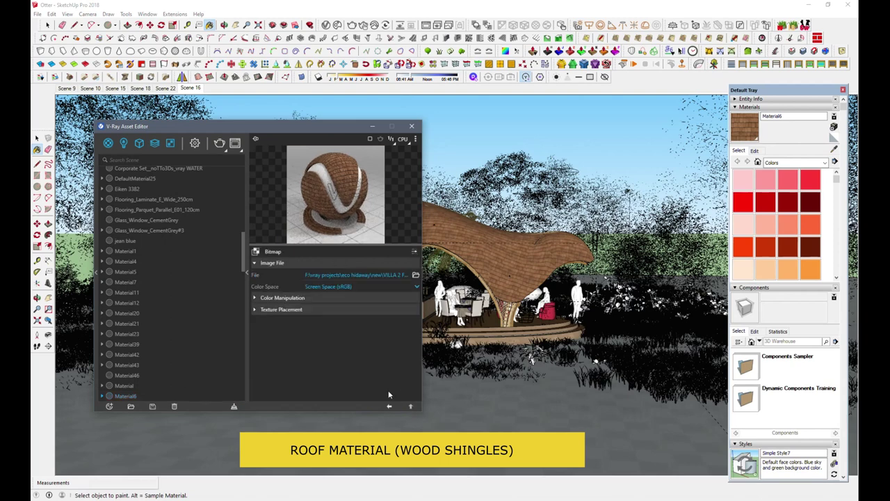
pyautogui.click(345, 287)
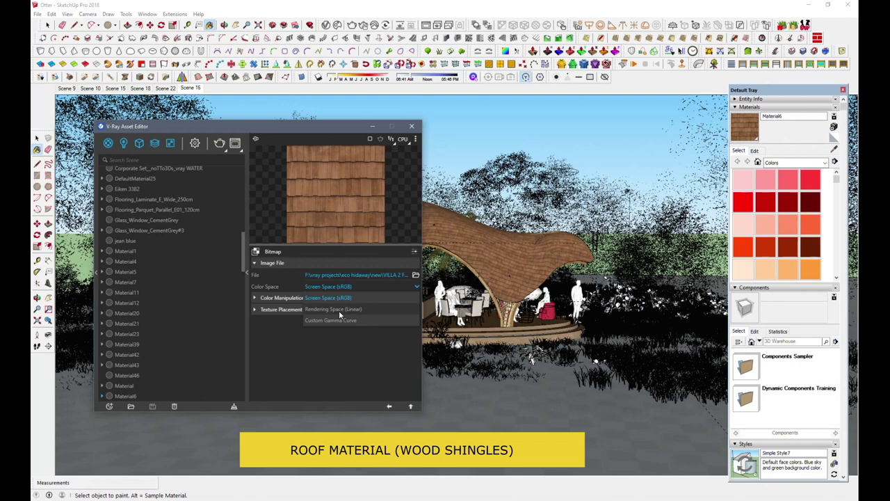
pyautogui.click(339, 310)
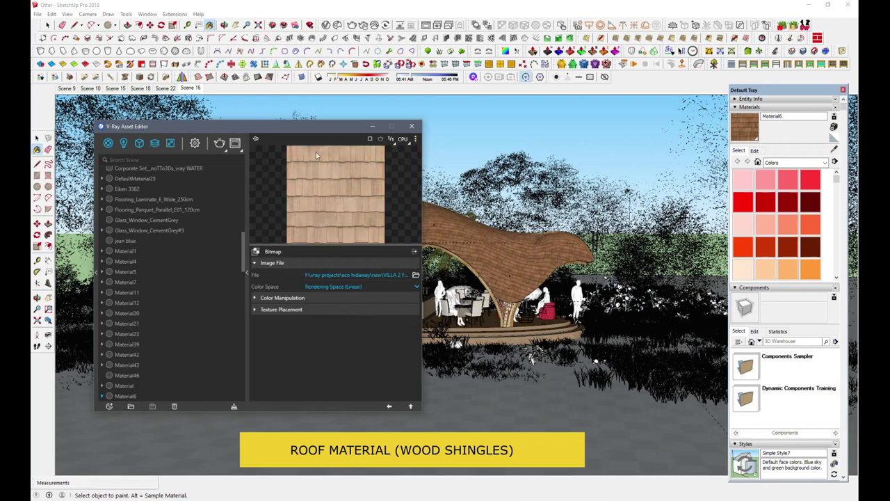
pyautogui.click(390, 407)
pyautogui.moveTo(376, 411)
pyautogui.mouseDown()
pyautogui.moveTo(376, 456)
pyautogui.moveTo(372, 444)
pyautogui.mouseUp()
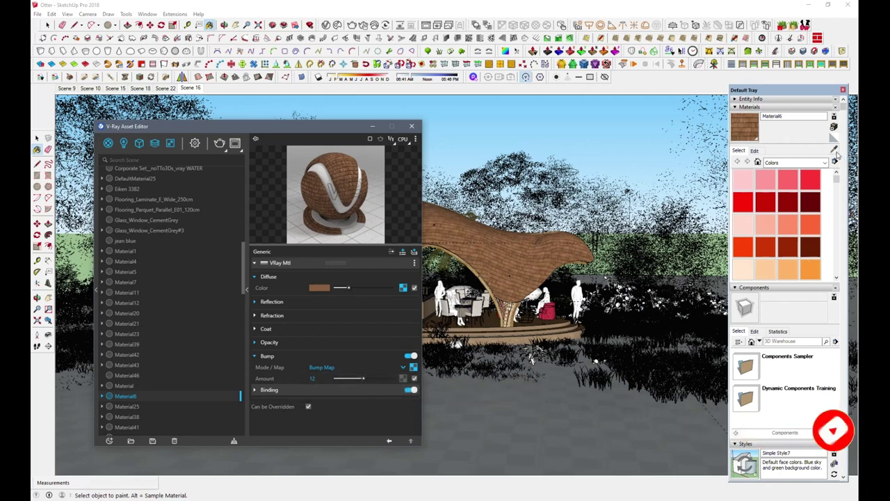
# Sample the floor's Material7 and give its reflection a grey colour with 0.85 glossiness.
pyautogui.click(532, 358)
pyautogui.press('alt')
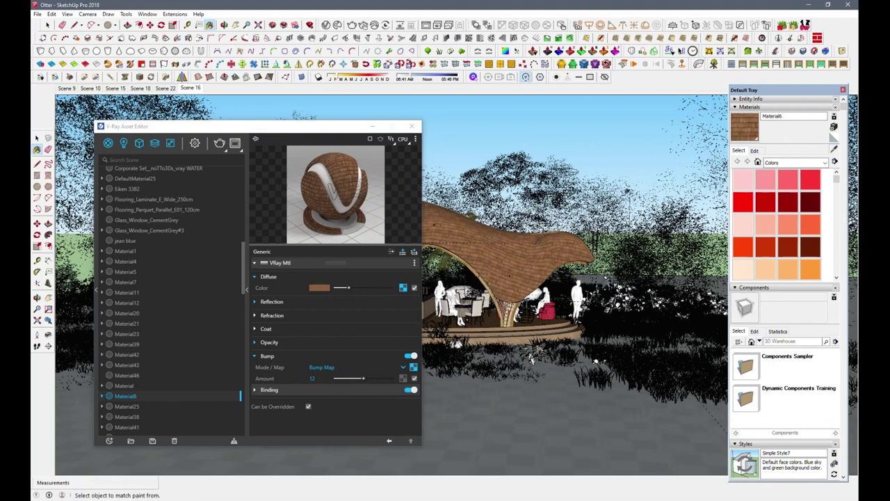
pyautogui.scroll(1, 532, 358)
pyautogui.scroll(1, 532, 358)
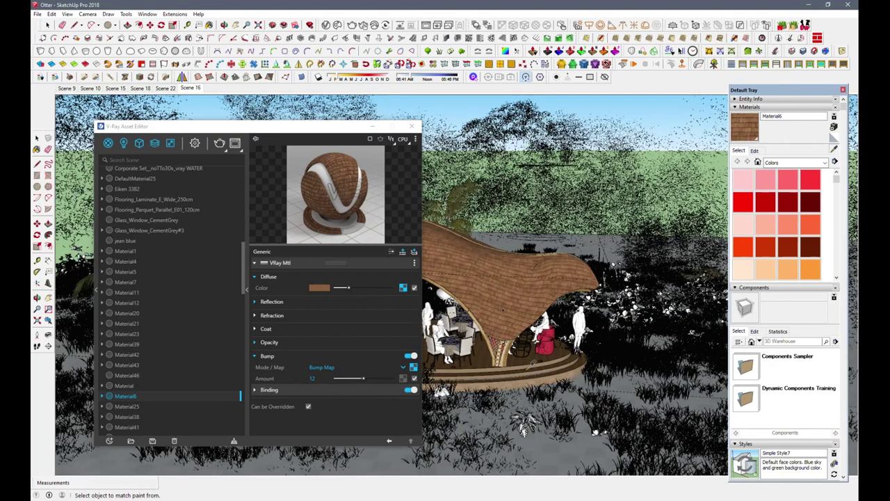
pyautogui.scroll(1, 532, 359)
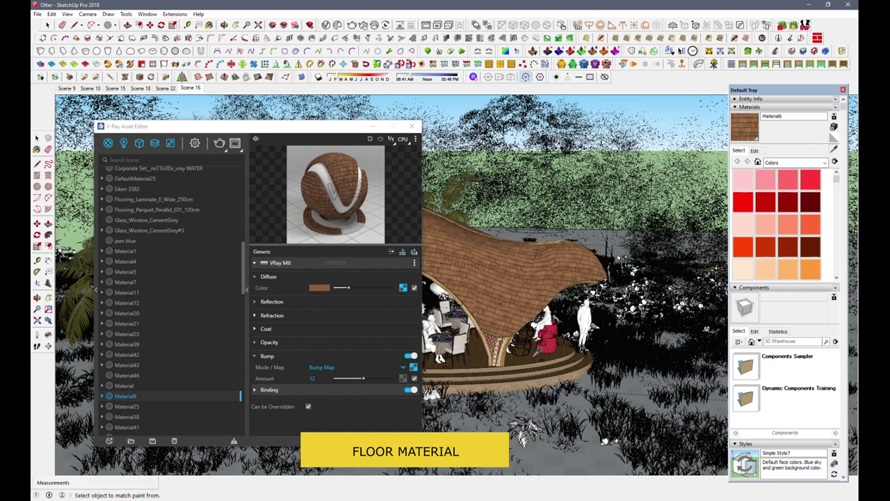
pyautogui.keyDown('alt'); pyautogui.click(532, 358); pyautogui.keyUp('alt')
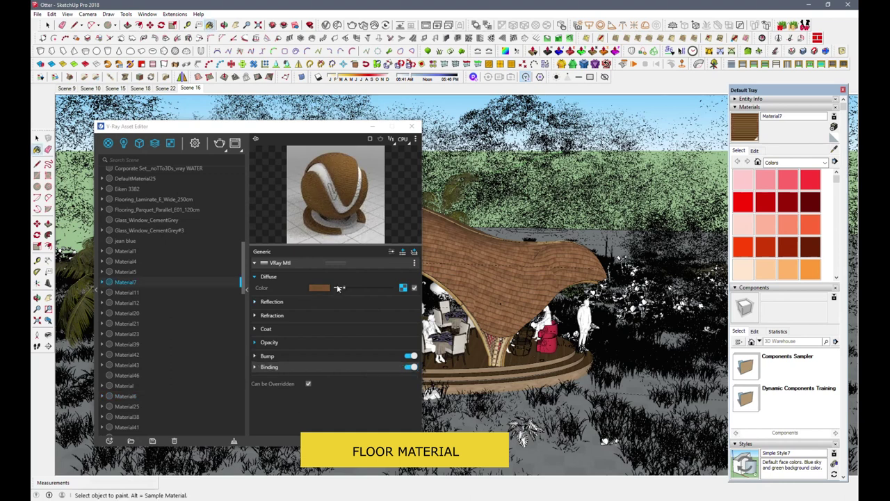
pyautogui.click(279, 301)
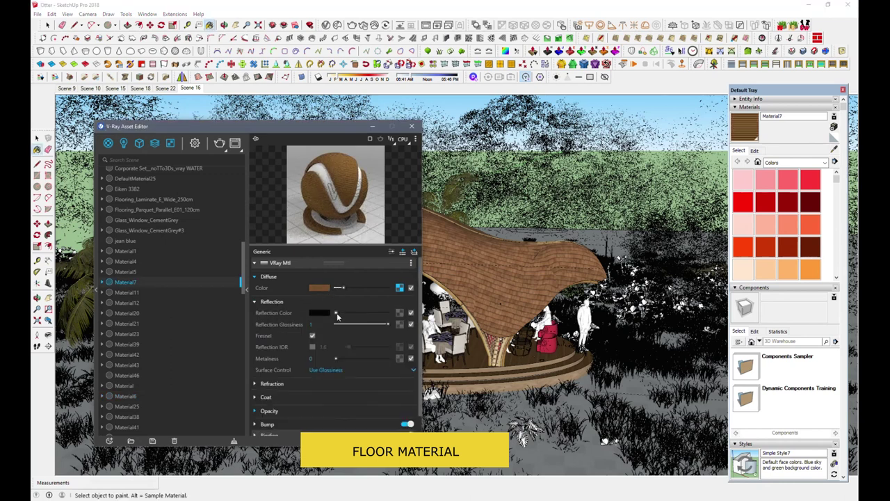
pyautogui.moveTo(389, 325); pyautogui.dragTo(383, 327)
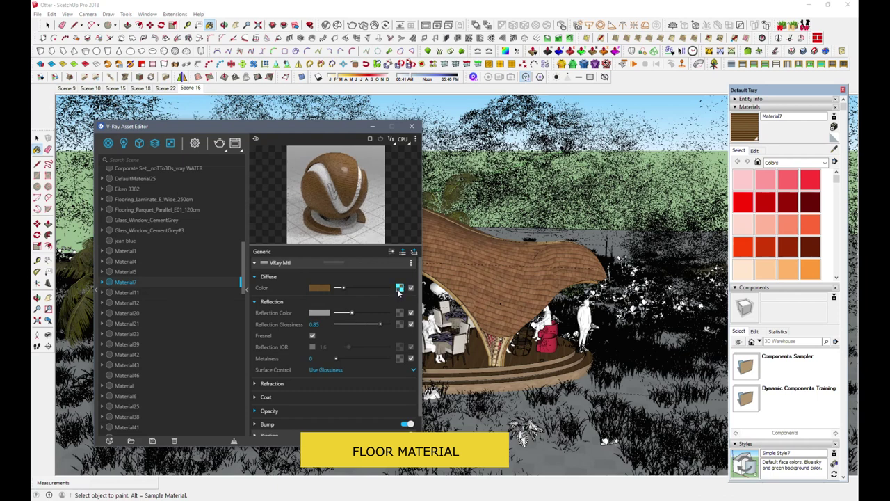
# Copy the floor's wood diffuse texture and paste a copy of it as the bump map.
pyautogui.click(276, 424)
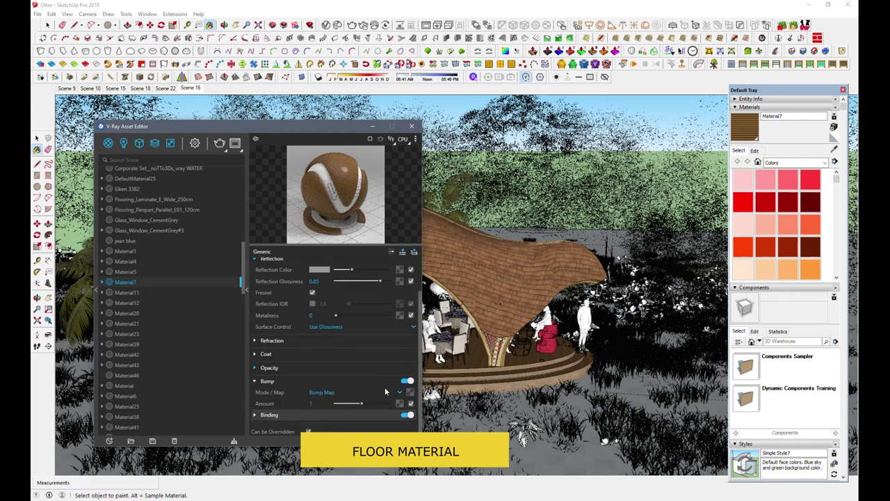
pyautogui.scroll(2, 385, 308)
pyautogui.rightClick(398, 291)
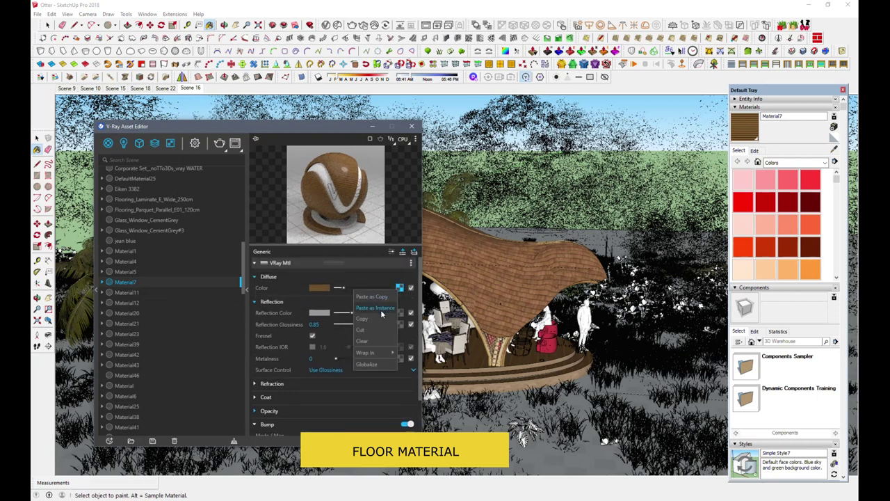
pyautogui.click(374, 325)
pyautogui.scroll(-2, 382, 361)
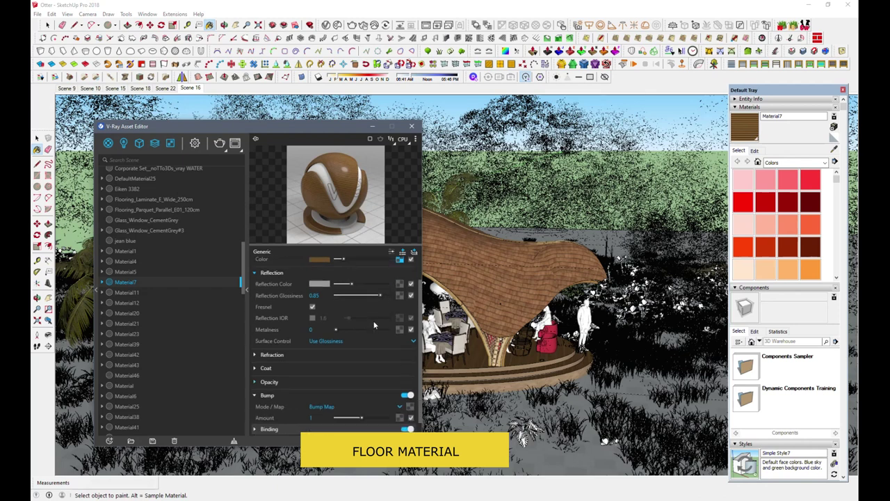
pyautogui.rightClick(409, 392)
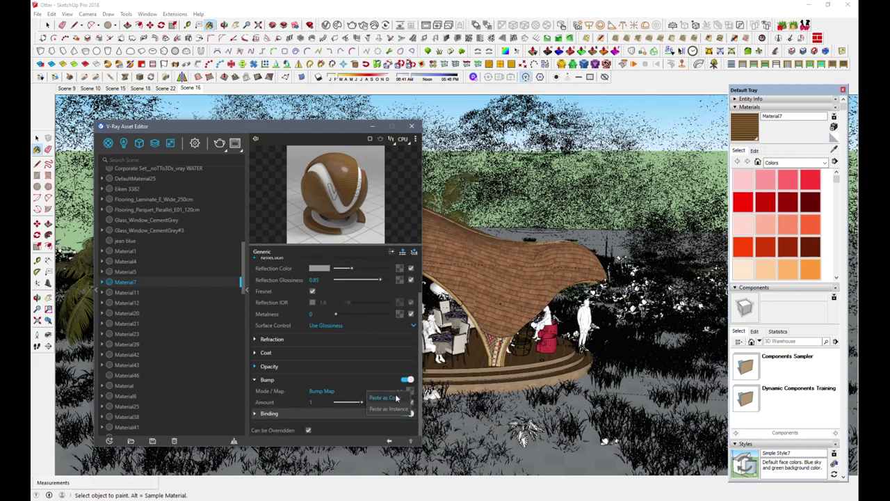
pyautogui.click(395, 397)
pyautogui.click(409, 390)
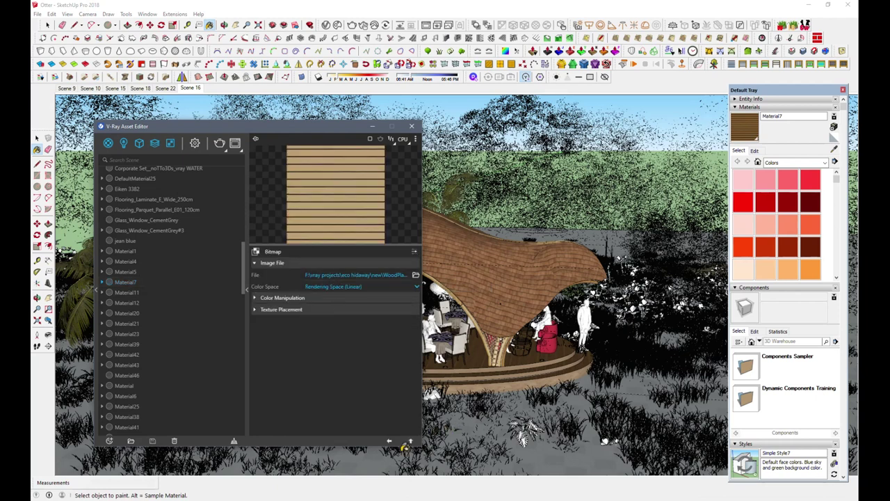
pyautogui.click(389, 442)
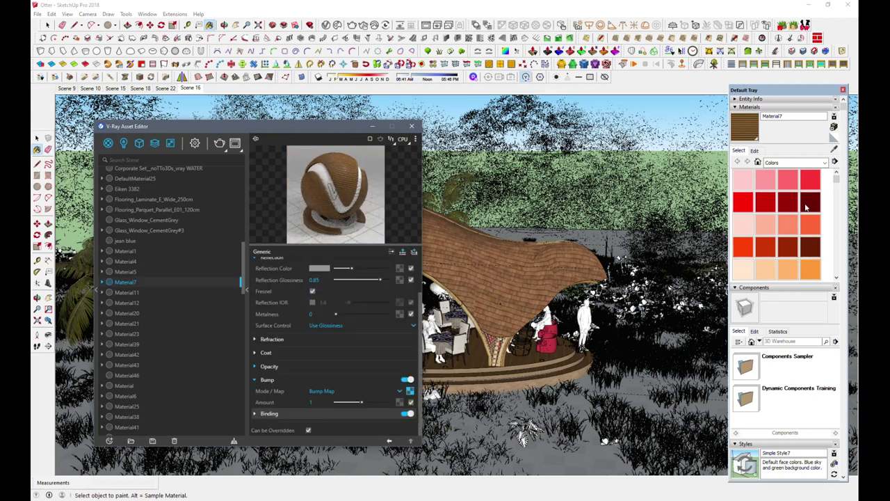
pyautogui.click(834, 150)
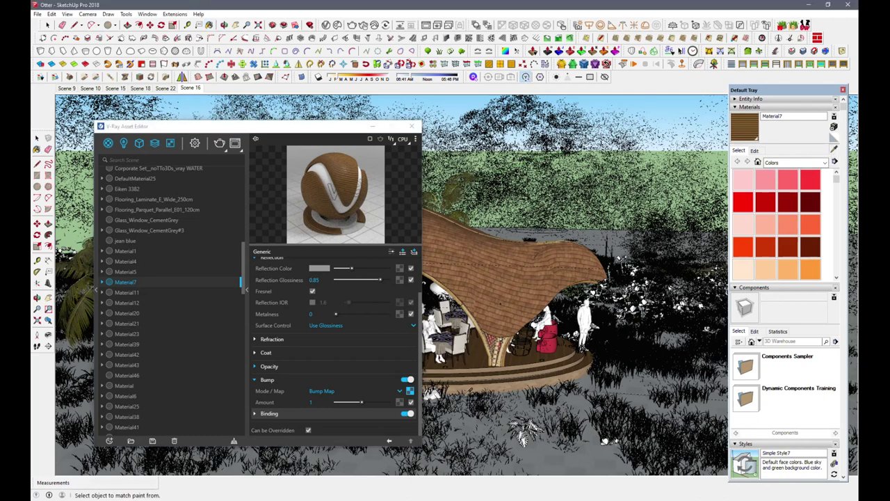
pyautogui.moveTo(463, 389); pyautogui.dragTo(462, 393, button='middle')
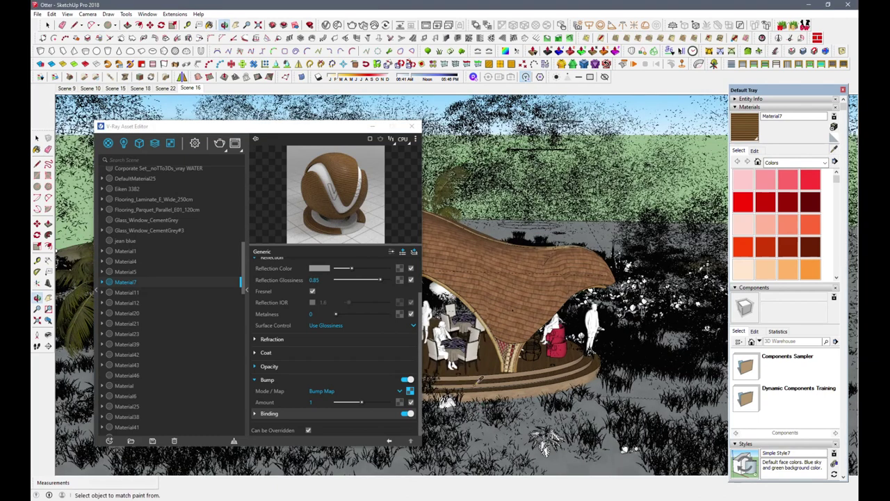
pyautogui.scroll(3, 480, 379)
pyautogui.scroll(2, 496, 359)
pyautogui.scroll(2, 495, 361)
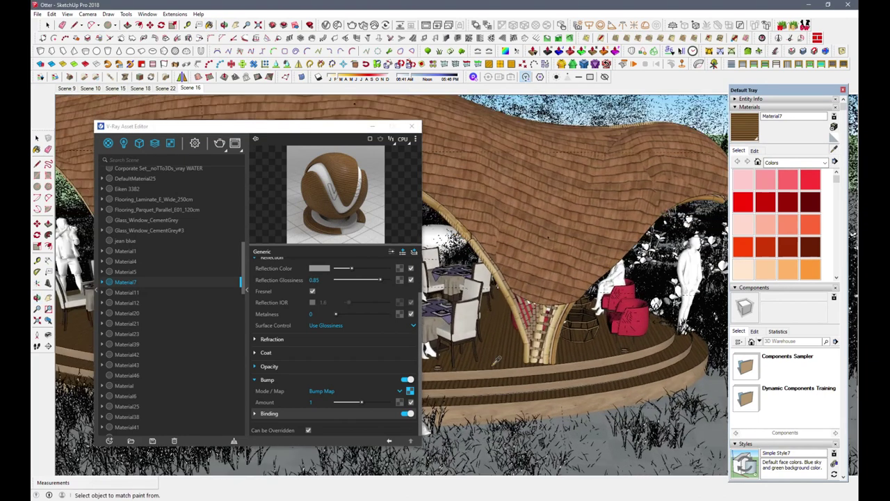
pyautogui.scroll(2, 501, 356)
# Sample the bamboo Material5 and set its reflection colour to grey with 0.8 glossiness.
pyautogui.click(558, 338)
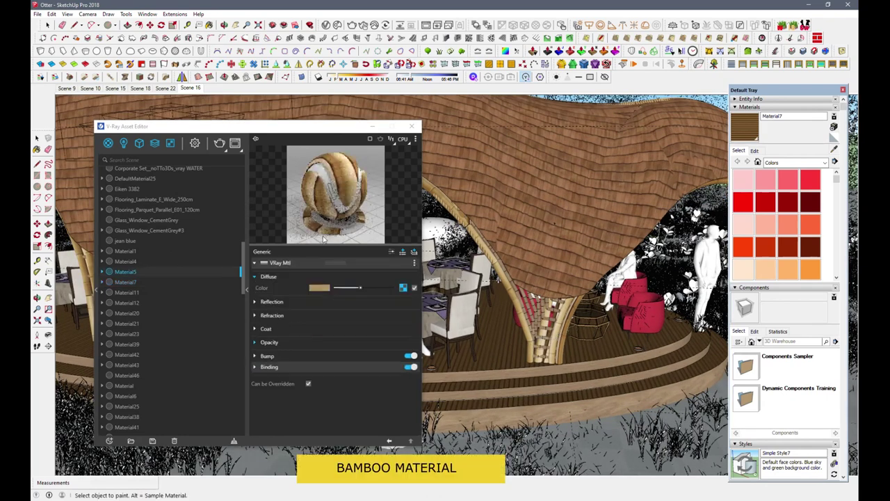
pyautogui.click(270, 303)
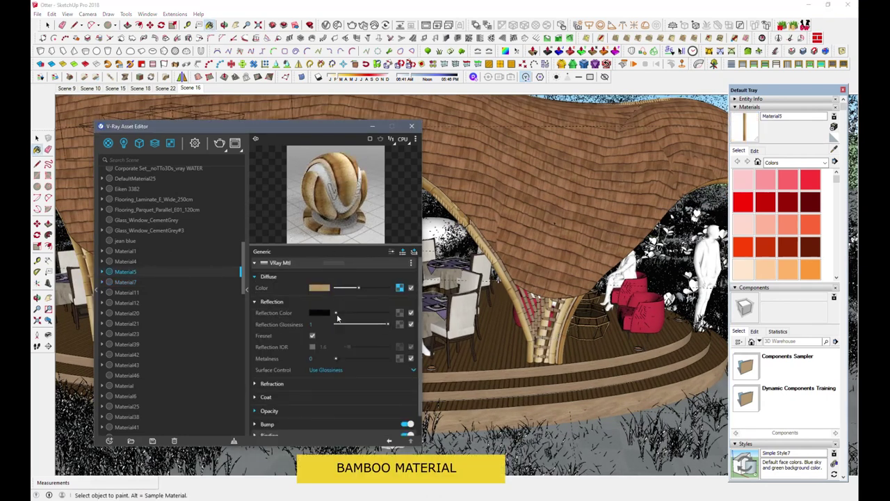
pyautogui.moveTo(338, 316); pyautogui.dragTo(351, 314)
pyautogui.click(379, 324)
# Use the bamboo diffuse texture as the bump map in Rendering Space (Linear).
pyautogui.click(400, 289)
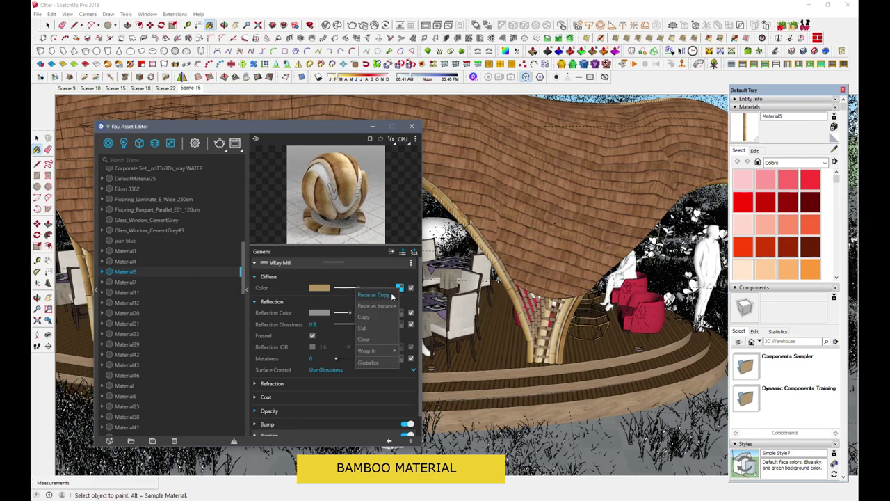
pyautogui.scroll(-1, 373, 350)
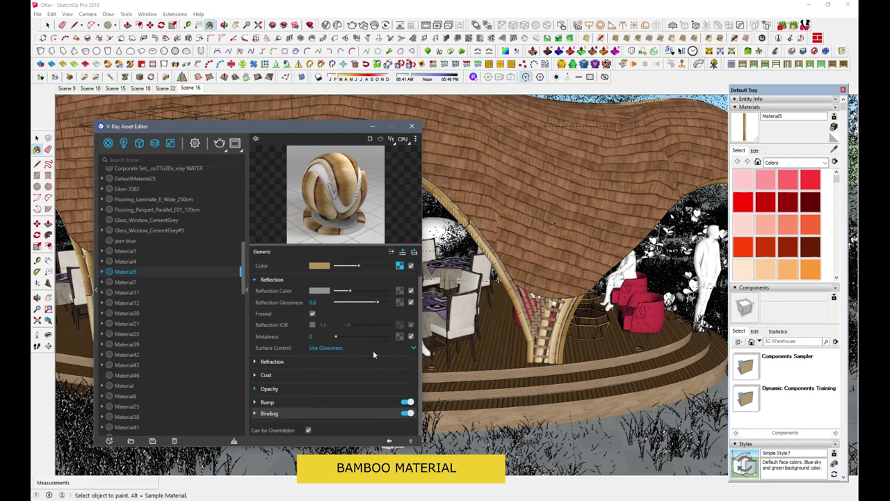
pyautogui.click(267, 402)
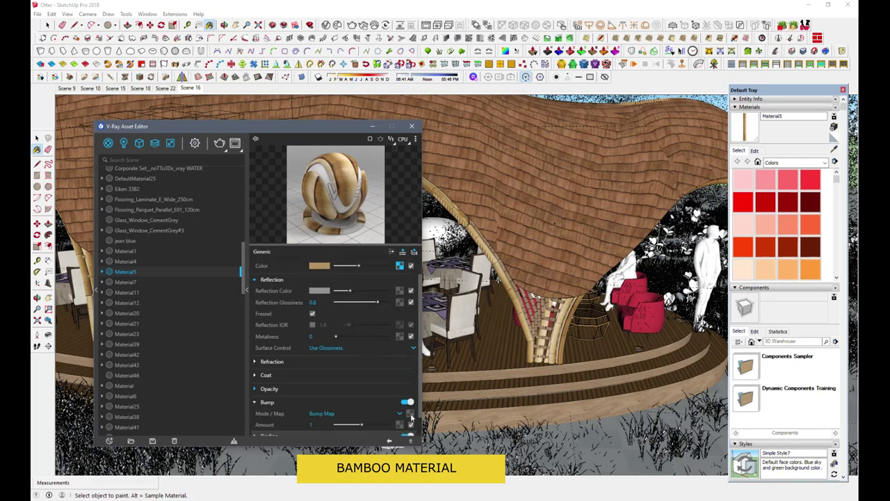
pyautogui.click(411, 414)
pyautogui.click(400, 417)
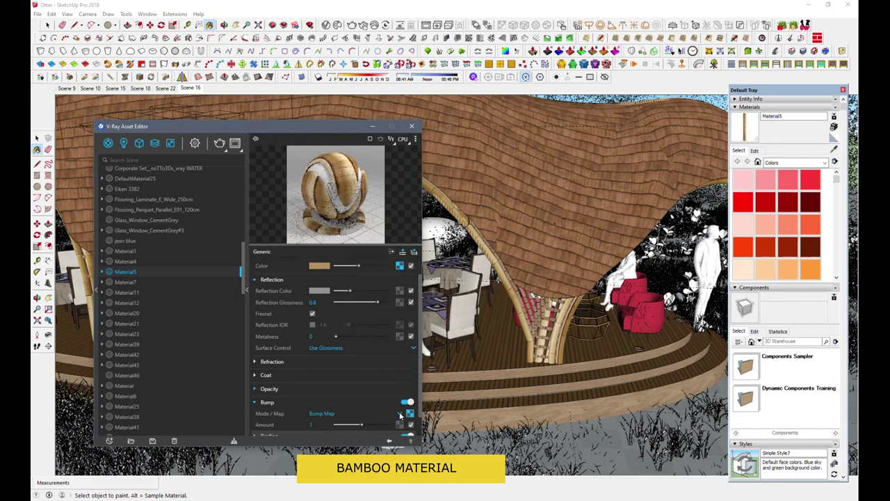
pyautogui.click(409, 414)
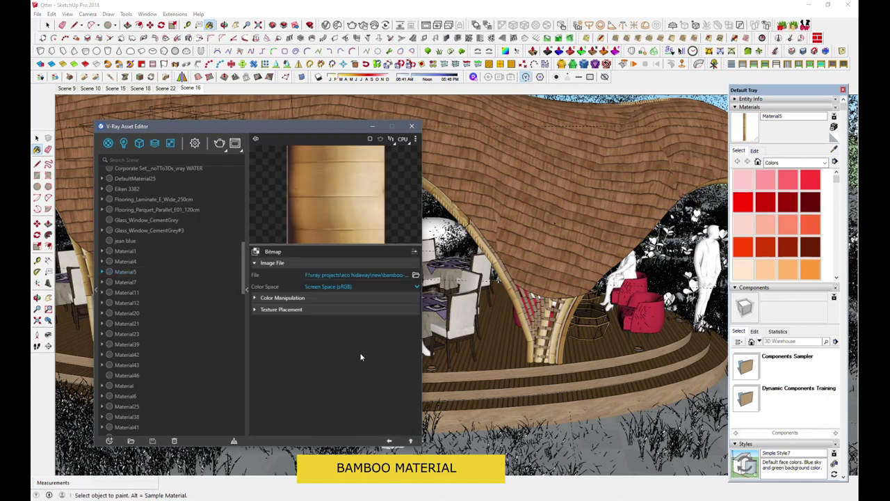
pyautogui.click(320, 287)
pyautogui.click(324, 304)
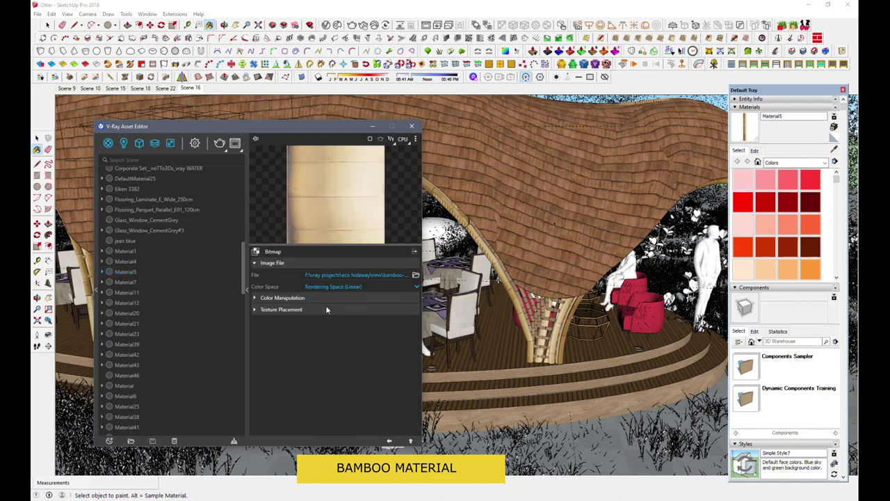
pyautogui.click(388, 440)
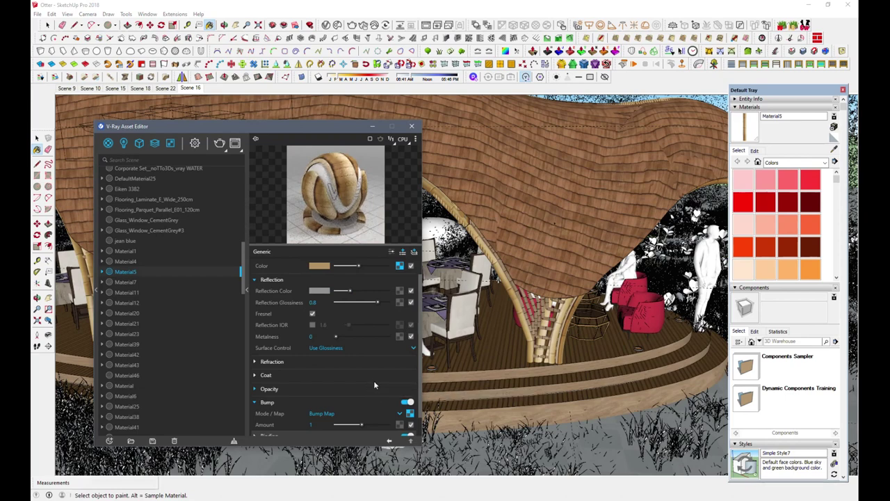
# Turn on Invert Texture for the bamboo bump bitmap.
pyautogui.click(409, 414)
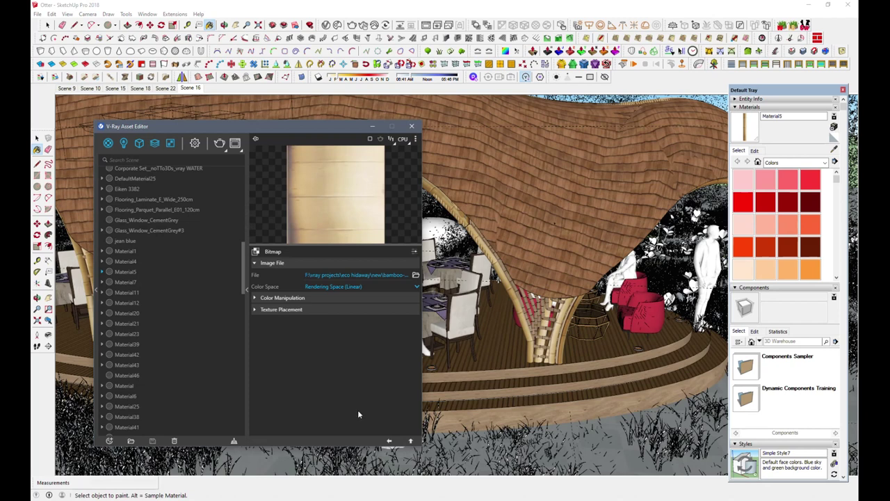
pyautogui.click(287, 299)
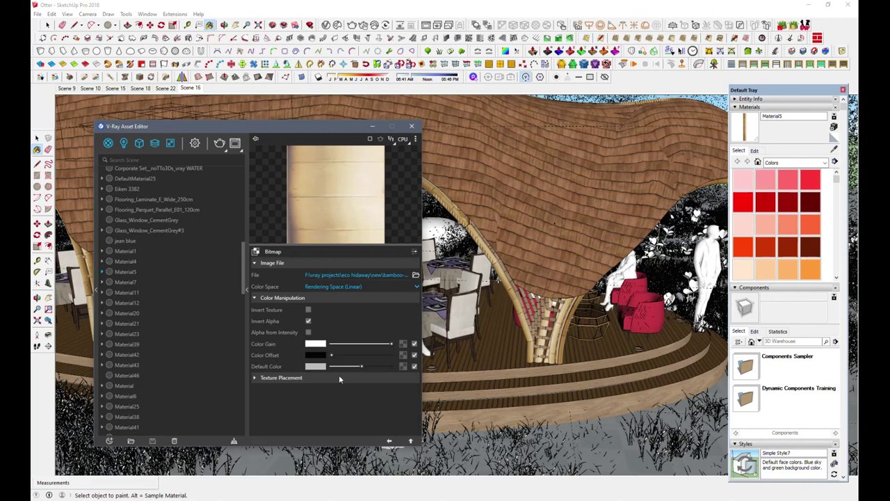
pyautogui.click(308, 310)
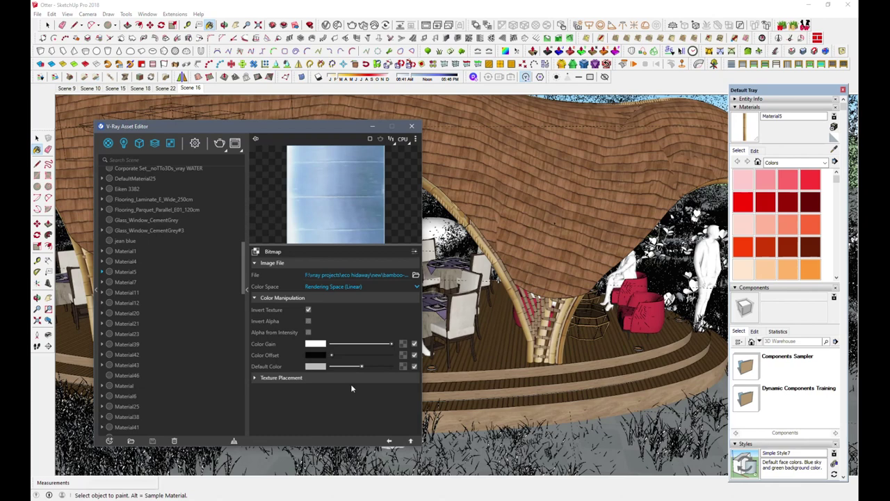
pyautogui.click(390, 441)
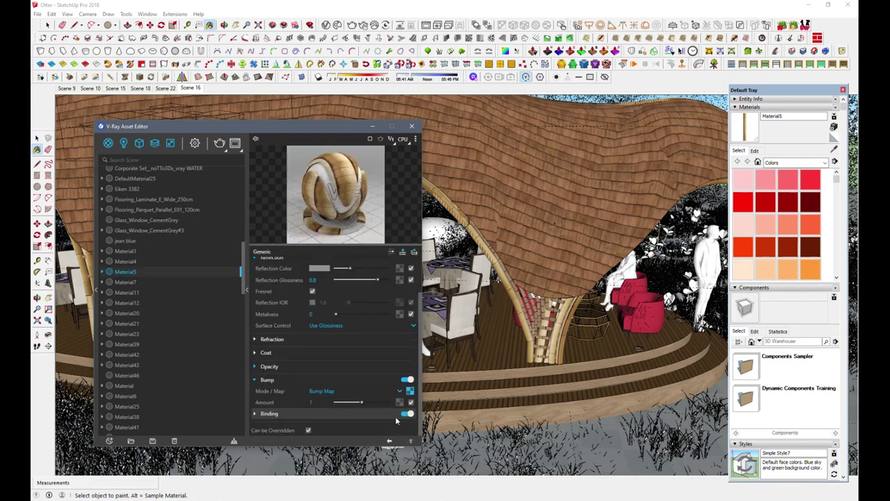
# Orbit toward the deck and red chairs and sample the Color M05 material.
pyautogui.click(816, 164)
pyautogui.moveTo(592, 371); pyautogui.dragTo(659, 363, button='middle')
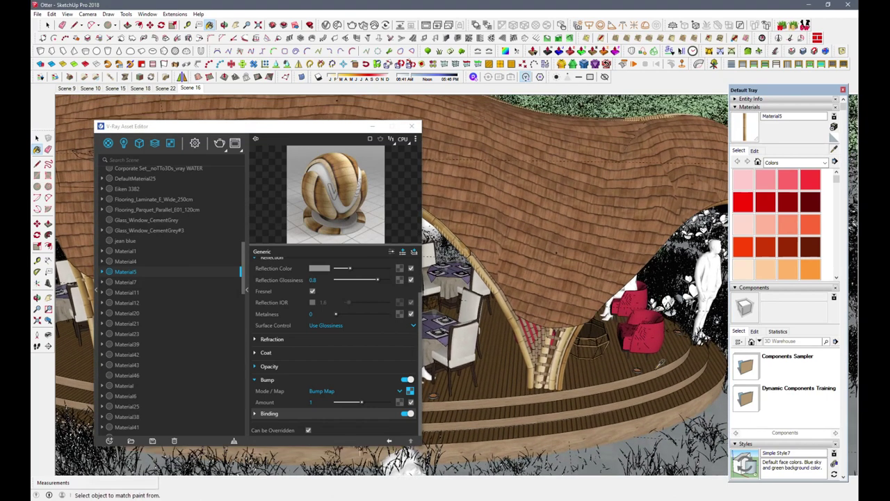
pyautogui.scroll(3, 659, 363)
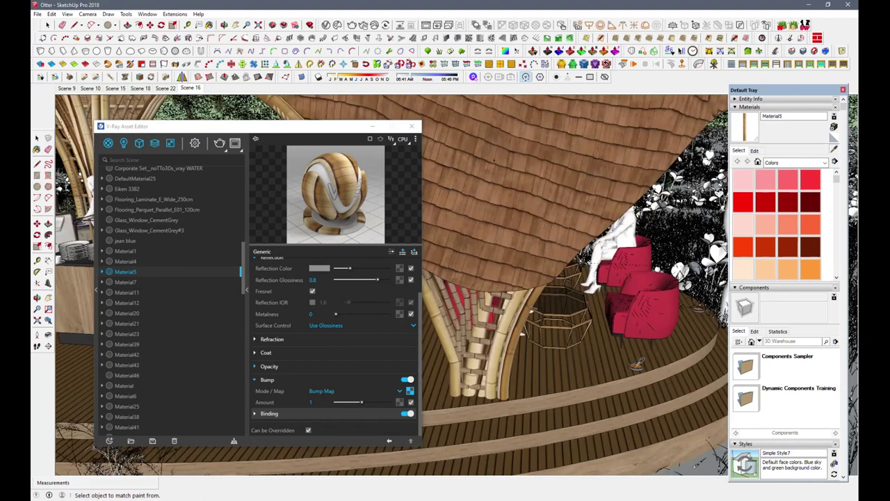
pyautogui.click(635, 366)
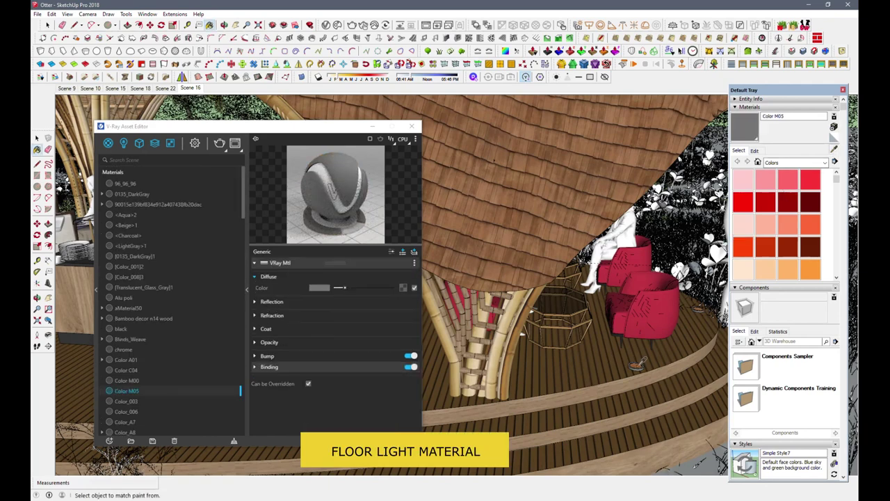
# Sample the floor light's material and inspect its orange emissive colour without changes.
pyautogui.keyDown('alt'); pyautogui.click(635, 363); pyautogui.keyUp('alt')
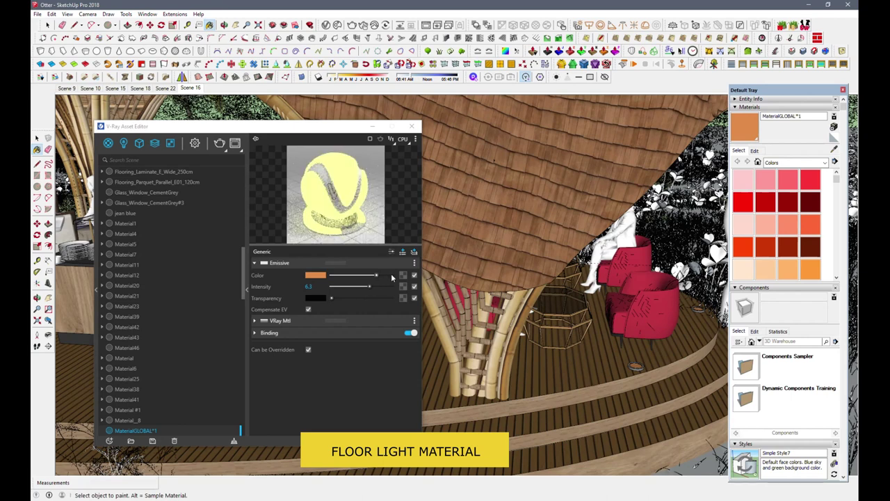
pyautogui.click(413, 253)
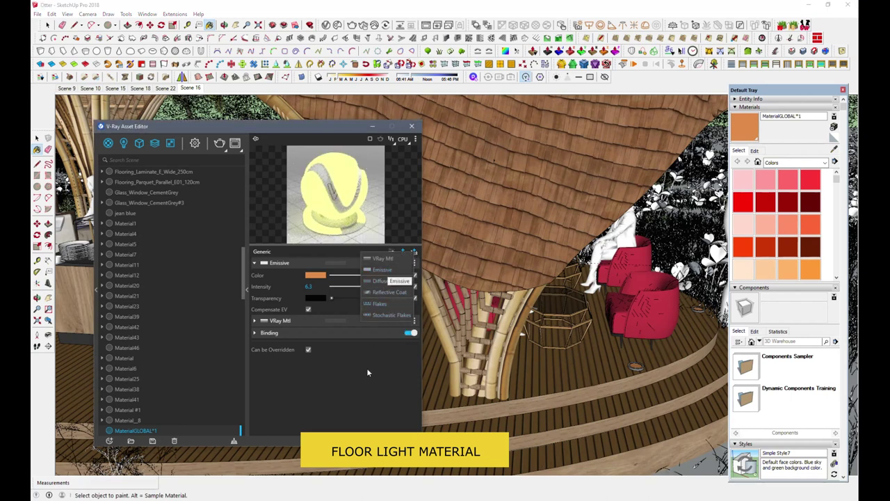
pyautogui.press('Escape')
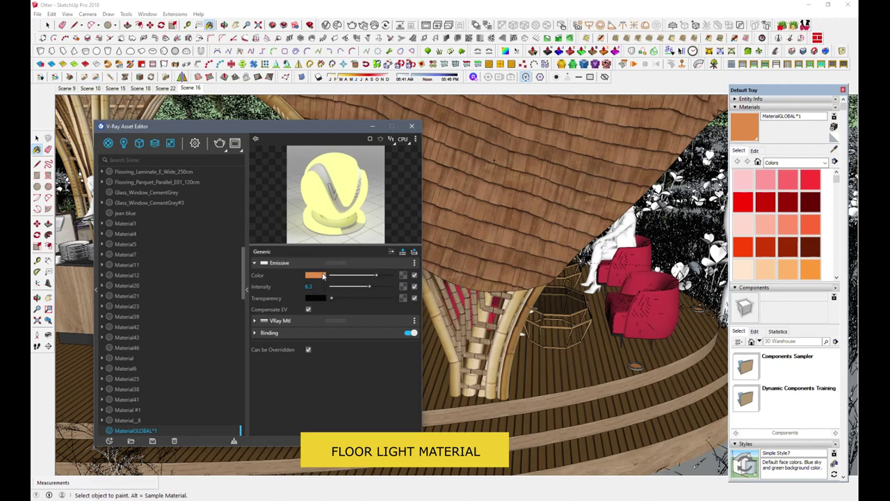
pyautogui.click(319, 275)
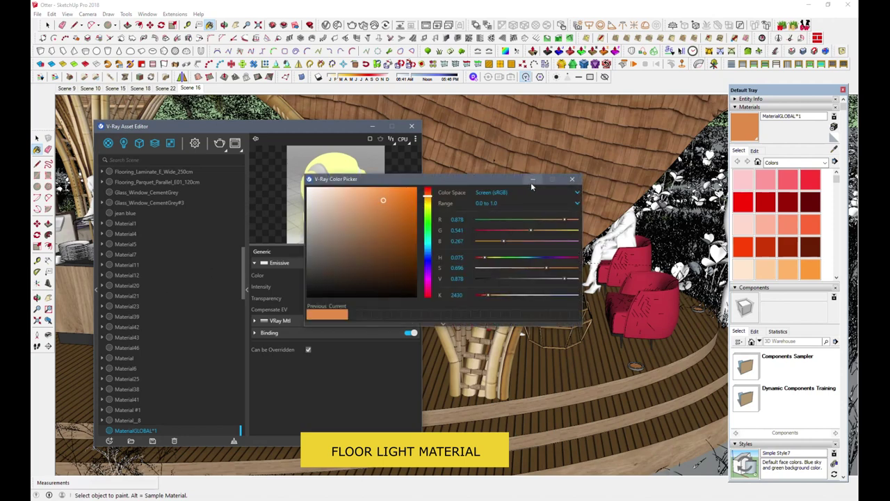
pyautogui.click(572, 178)
# Orbit across the deck and sample the Waves_Proc_02 water material.
pyautogui.moveTo(547, 347)
pyautogui.mouseDown(button='middle')
pyautogui.moveTo(540, 340)
pyautogui.moveTo(841, 150)
pyautogui.mouseUp(button='middle')
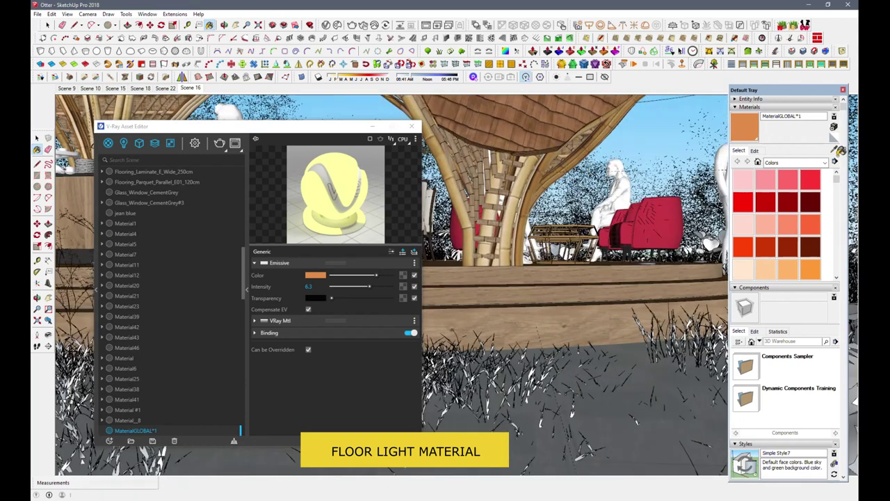
pyautogui.click(837, 147)
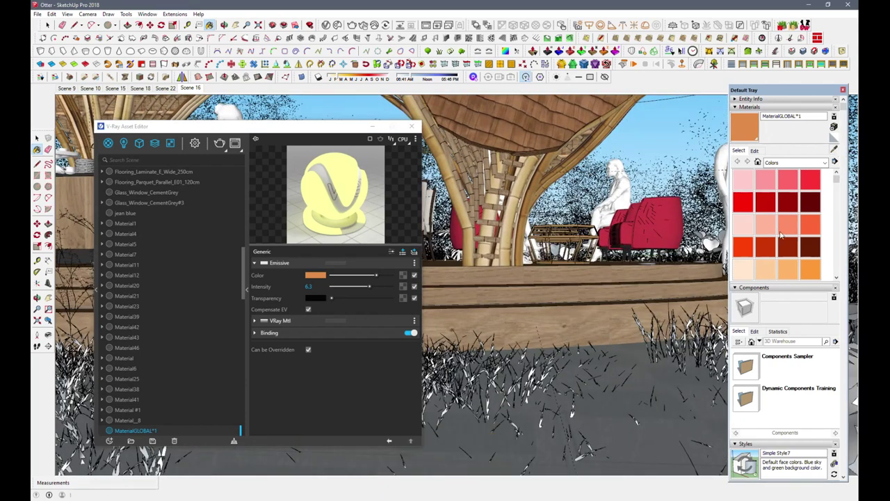
pyautogui.click(588, 411)
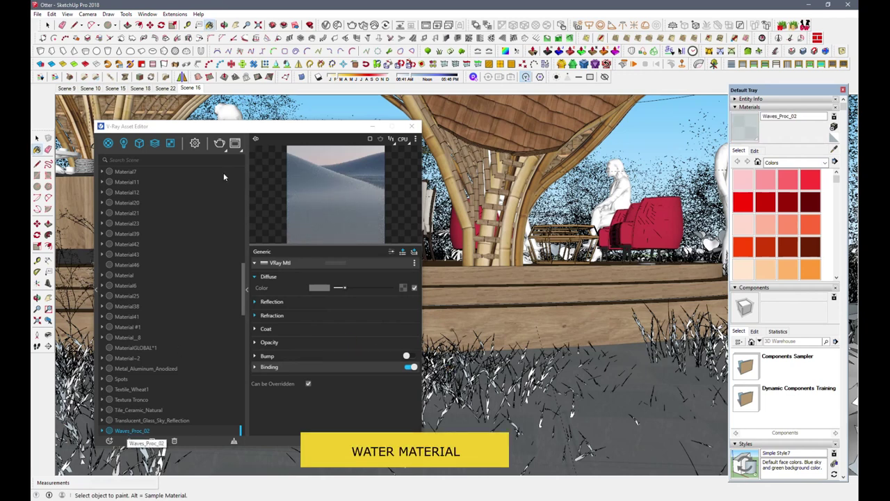
# Review Waves_Proc_02's reflection, refraction fog colour and bump rollouts, then minimize the V-Ray editor.
pyautogui.moveTo(282, 127); pyautogui.dragTo(373, 116)
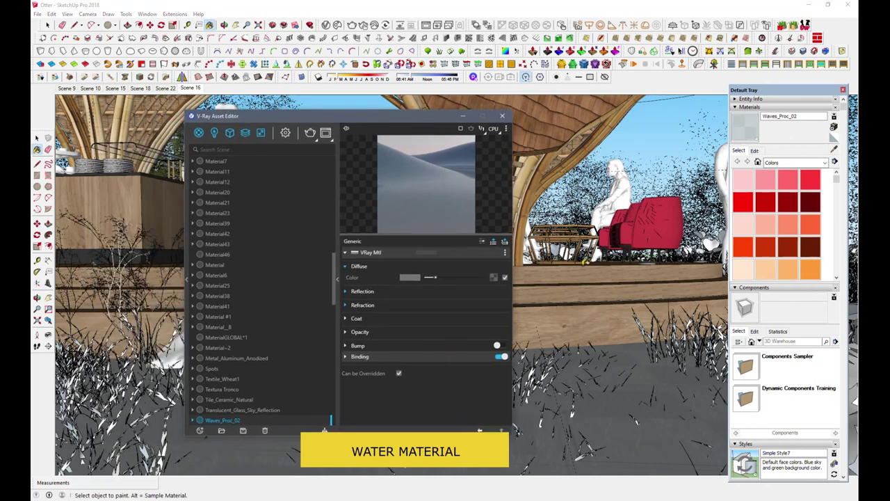
pyautogui.click(372, 292)
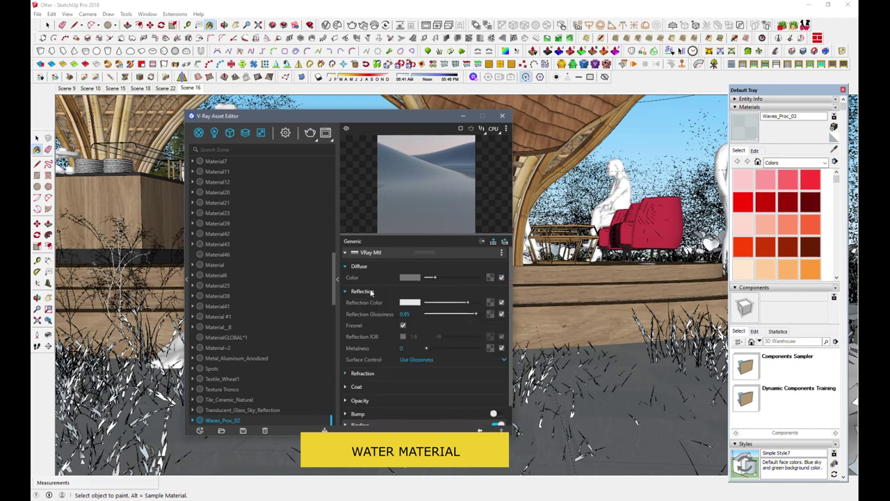
pyautogui.click(371, 292)
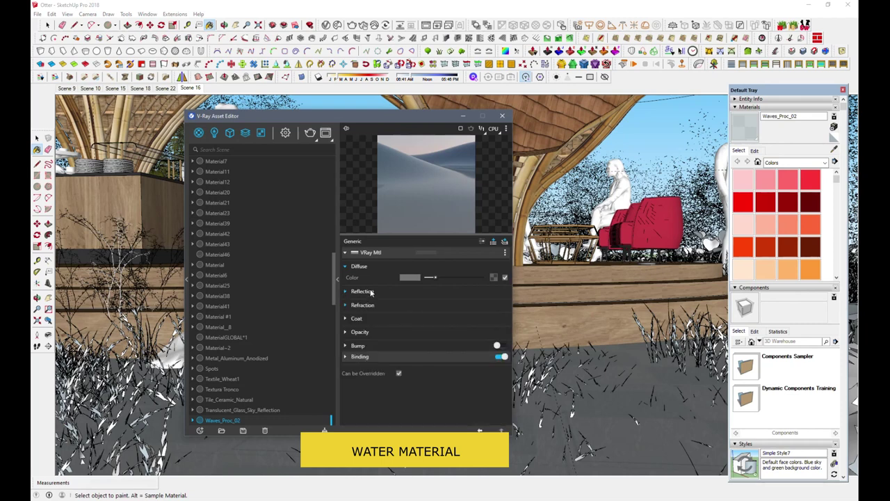
pyautogui.click(370, 307)
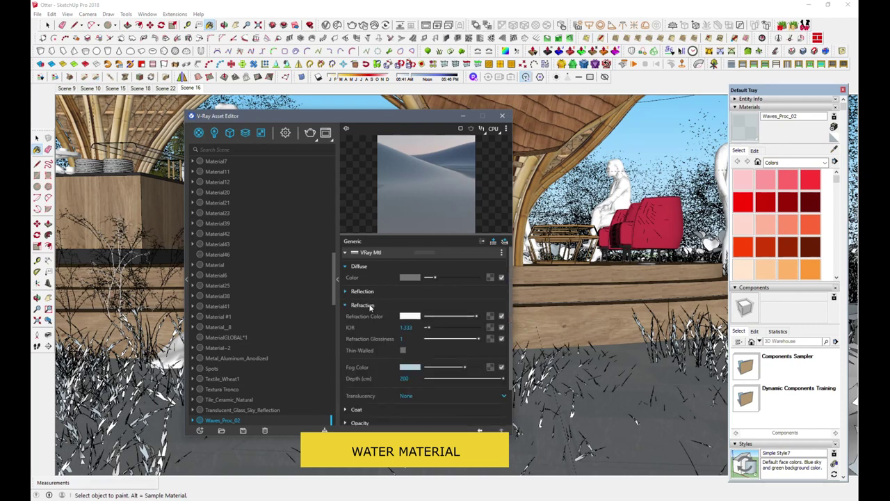
pyautogui.click(413, 368)
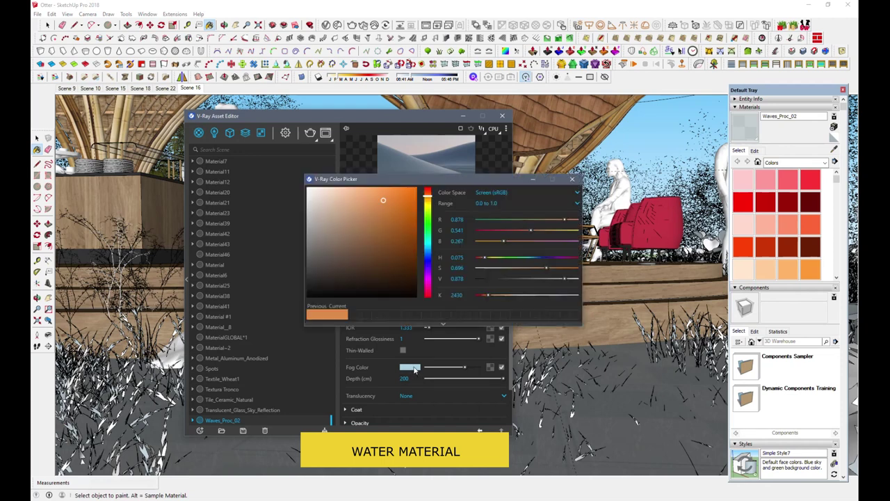
pyautogui.click(571, 178)
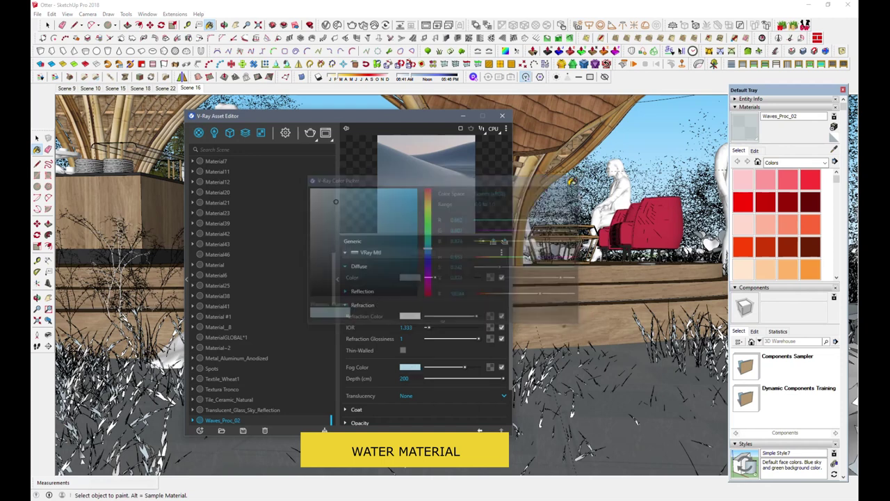
pyautogui.click(347, 305)
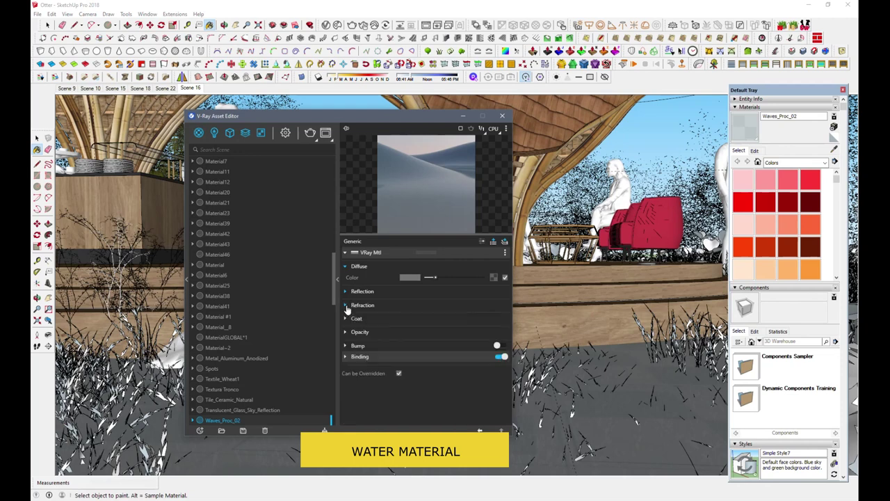
pyautogui.click(358, 345)
pyautogui.click(359, 345)
pyautogui.click(463, 116)
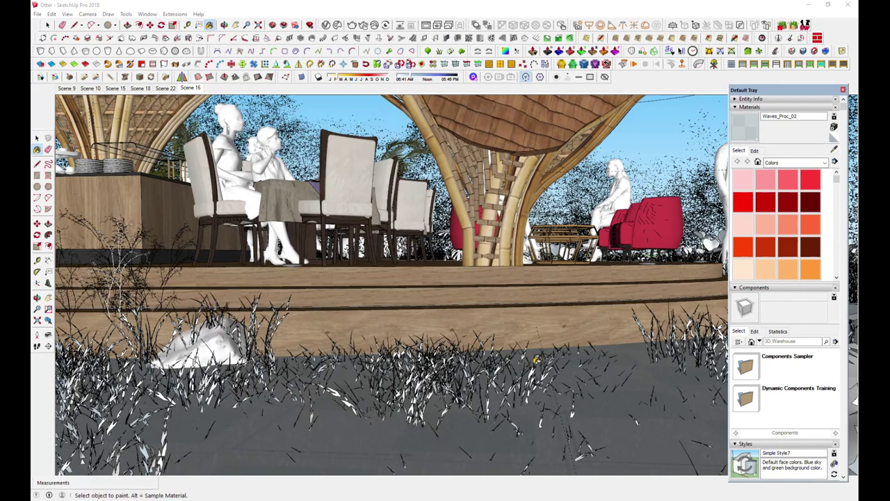
# Pan the view under the canopy to frame the bar and dining area.
pyautogui.moveTo(536, 360); pyautogui.dragTo(515, 348, button='middle')
pyautogui.click(236, 25)
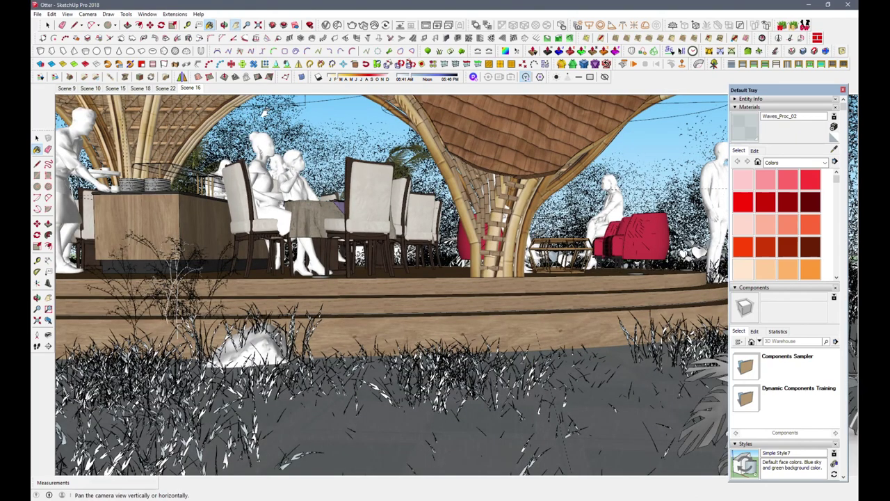
pyautogui.moveTo(351, 219); pyautogui.dragTo(317, 163)
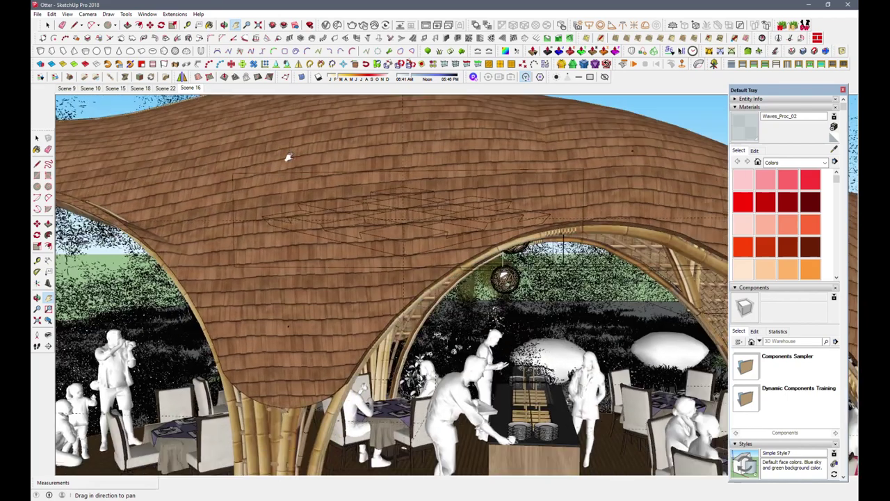
pyautogui.moveTo(288, 156); pyautogui.dragTo(292, 242)
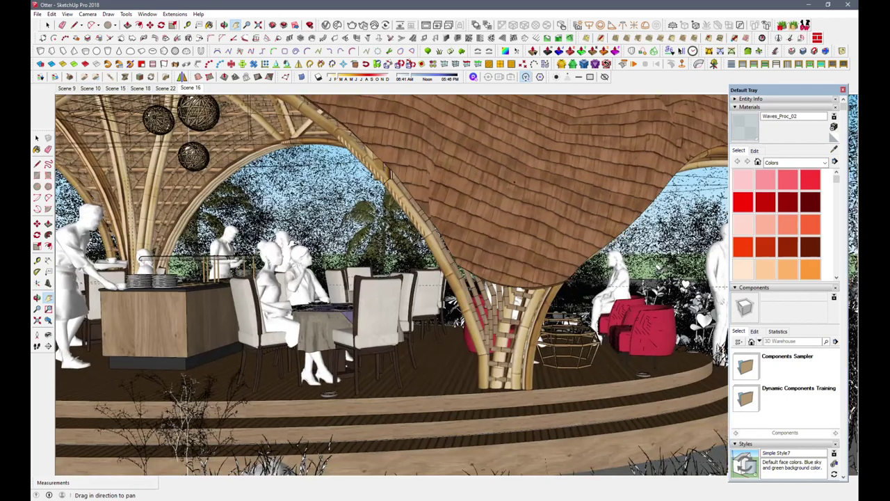
pyautogui.moveTo(263, 207); pyautogui.dragTo(310, 219)
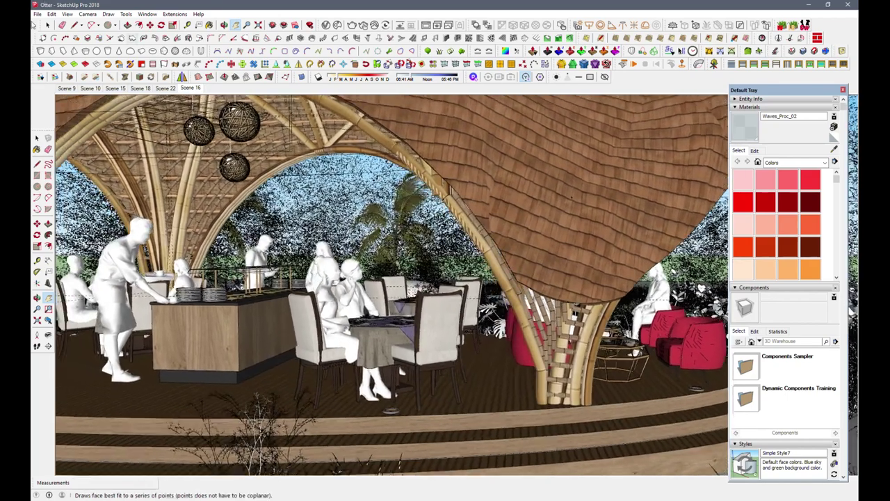
# Select the hanging lamp group and double-click to edit it.
pyautogui.click(47, 25)
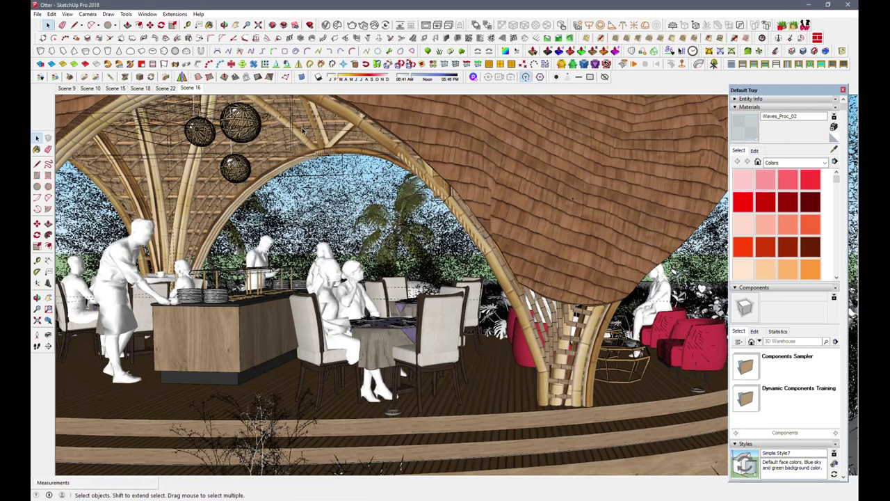
pyautogui.click(304, 130)
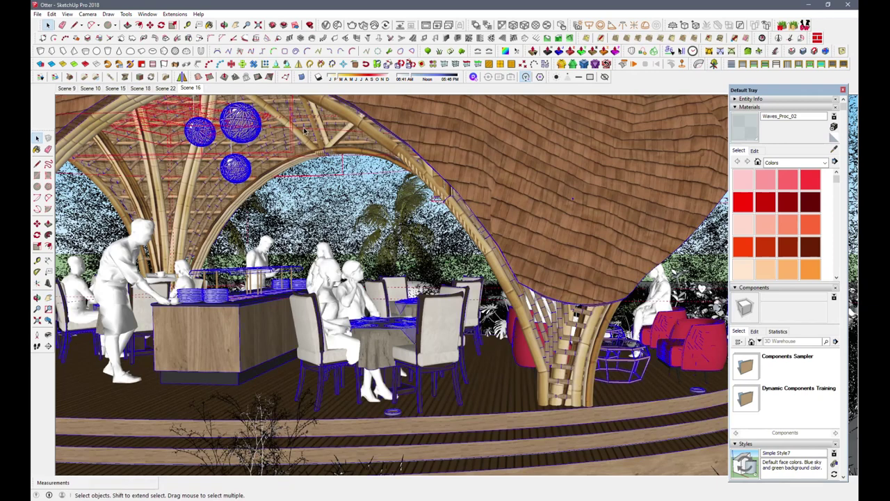
pyautogui.doubleClick(304, 130)
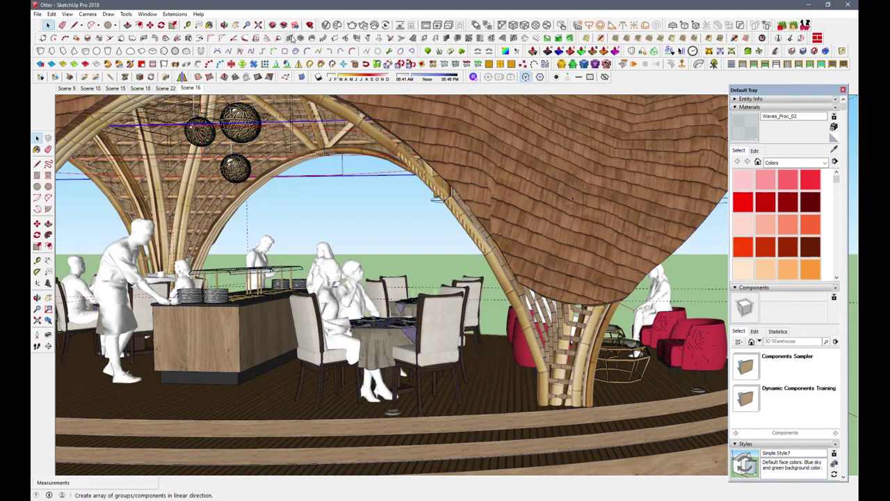
pyautogui.click(473, 76)
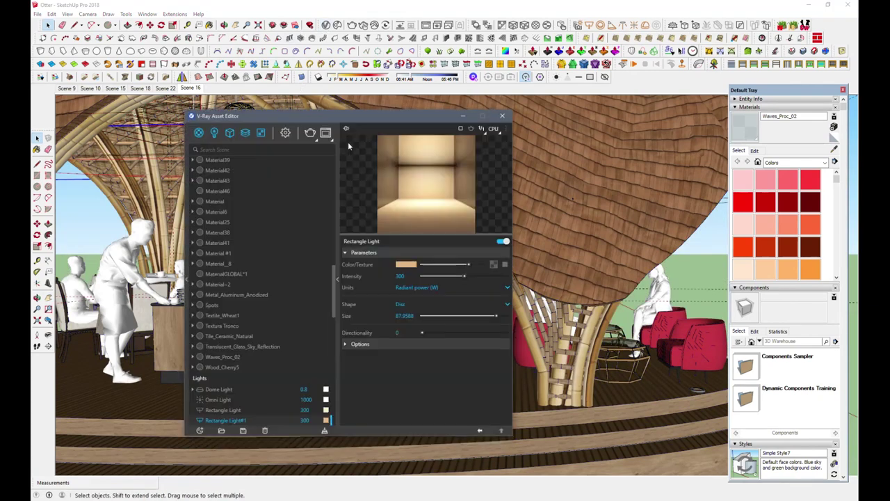
# Show Rectangle Light#1 in the Lights list and expand its Options to review them.
pyautogui.click(213, 132)
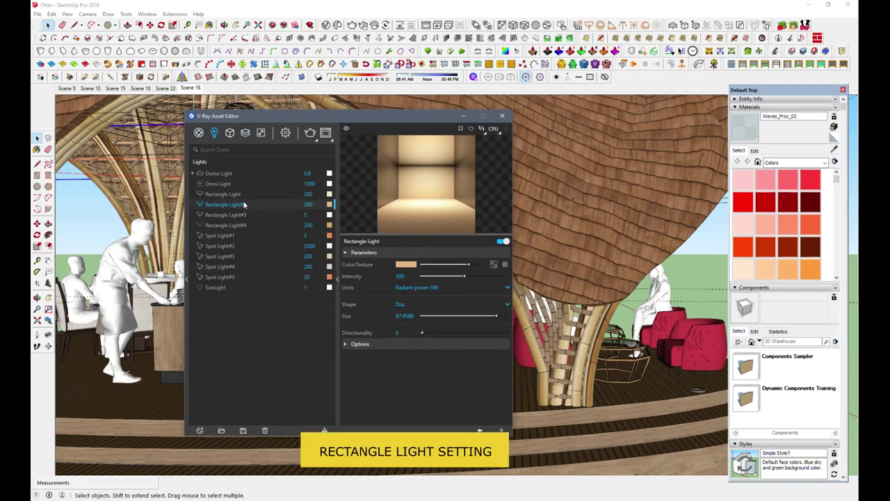
pyautogui.click(361, 346)
pyautogui.scroll(-1, 416, 354)
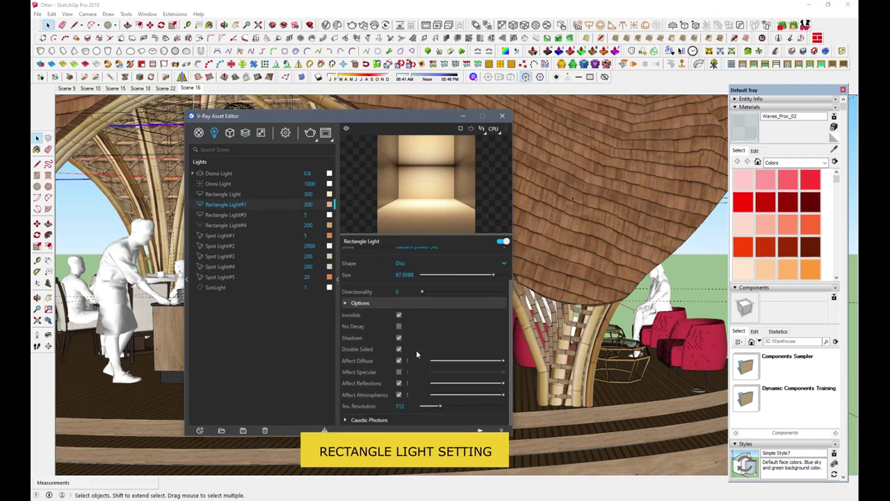
pyautogui.scroll(2, 420, 299)
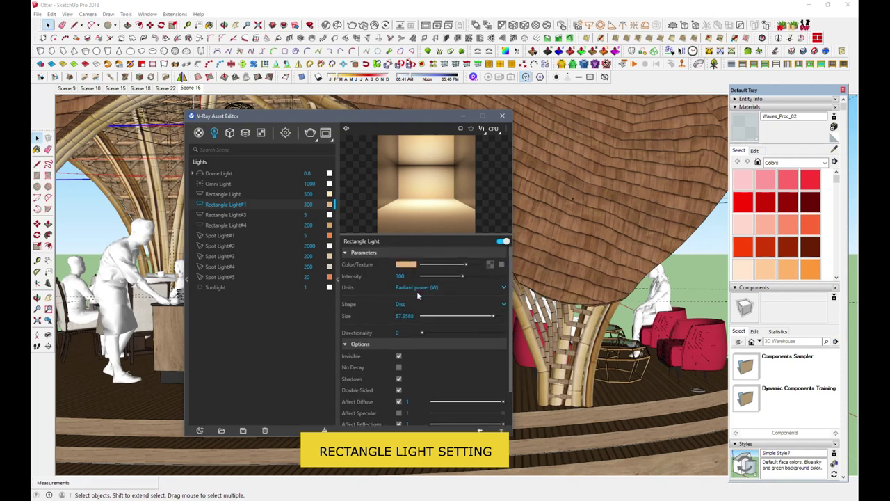
pyautogui.scroll(-1, 437, 356)
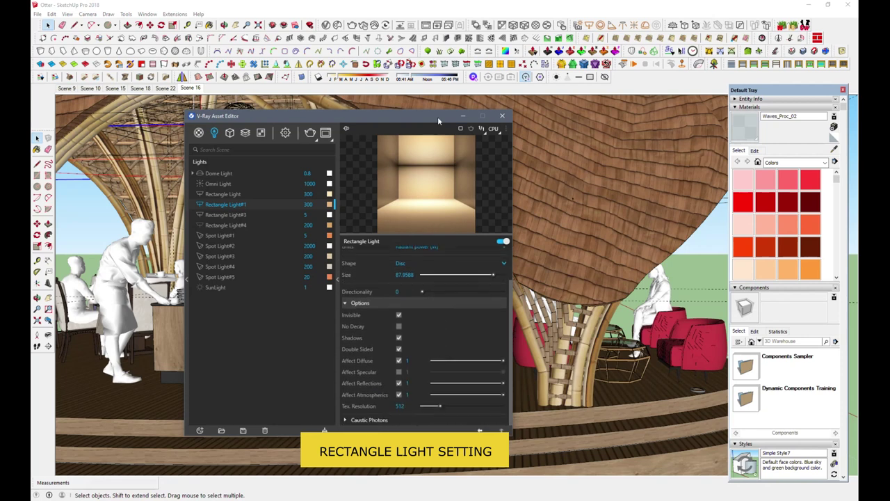
pyautogui.moveTo(438, 116)
pyautogui.mouseDown()
pyautogui.moveTo(423, 59)
pyautogui.moveTo(343, 59)
pyautogui.mouseUp()
# Select the thin strip along the arch, then close the V-Ray light editor.
pyautogui.moveTo(612, 257)
pyautogui.mouseDown(button='middle')
pyautogui.moveTo(643, 254)
pyautogui.moveTo(711, 198)
pyautogui.mouseUp(button='middle')
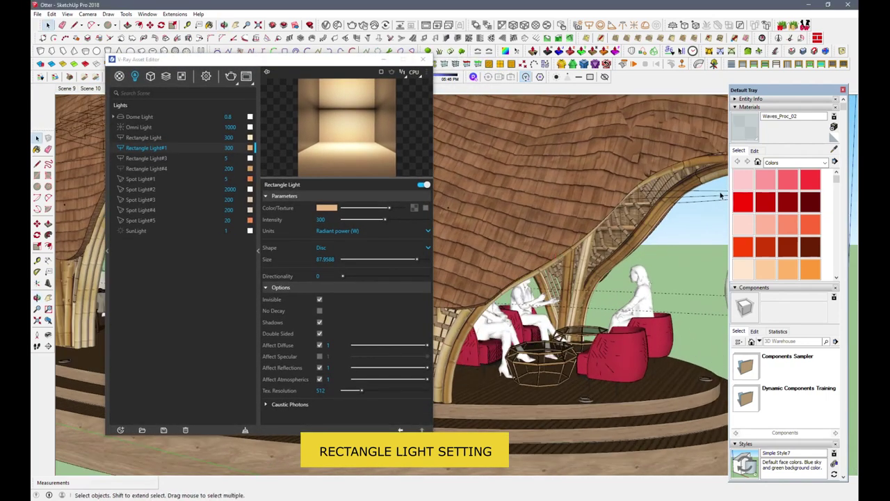
pyautogui.click(721, 195)
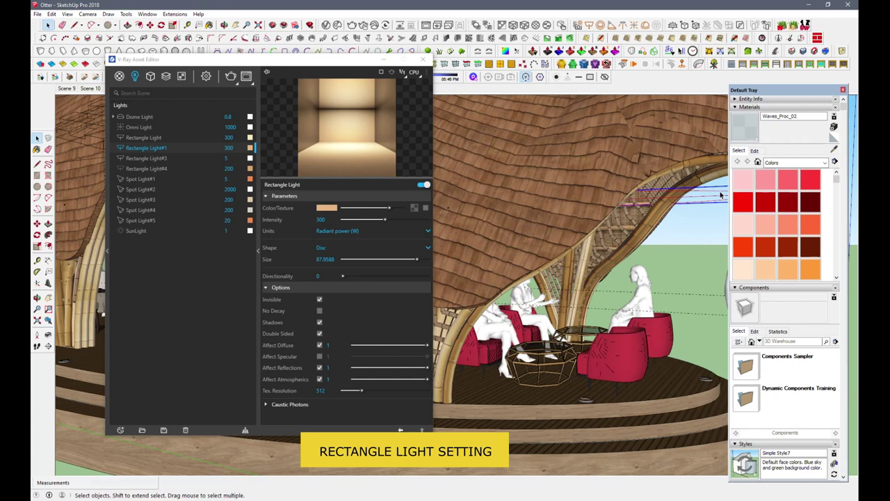
pyautogui.click(157, 148)
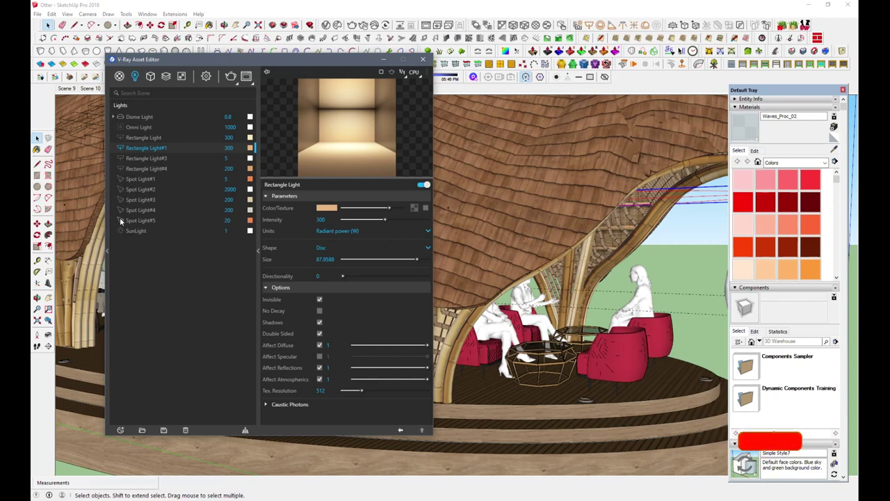
pyautogui.click(382, 61)
pyautogui.moveTo(389, 306); pyautogui.dragTo(506, 313, button='middle')
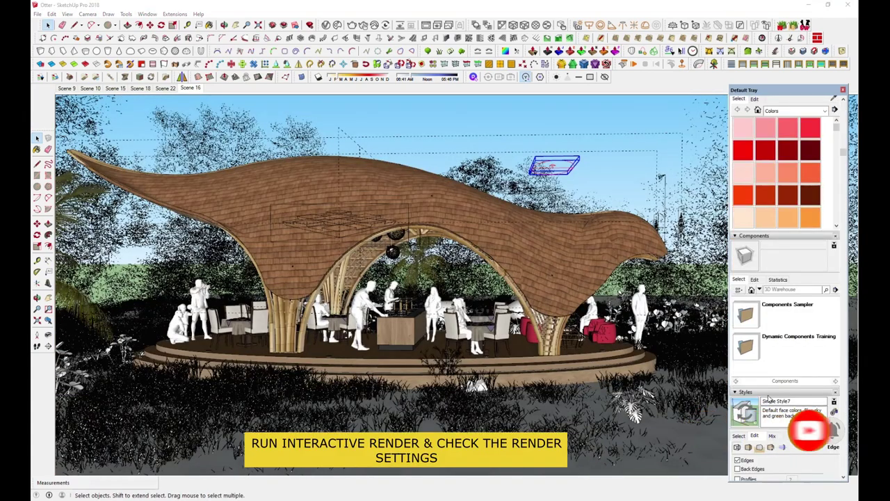
# Orbit to the pavilion's front view and shift the Frame Buffer showing its dusk render.
pyautogui.moveTo(472, 202)
pyautogui.mouseDown(button='middle')
pyautogui.moveTo(473, 210)
pyautogui.moveTo(501, 194)
pyautogui.mouseUp(button='middle')
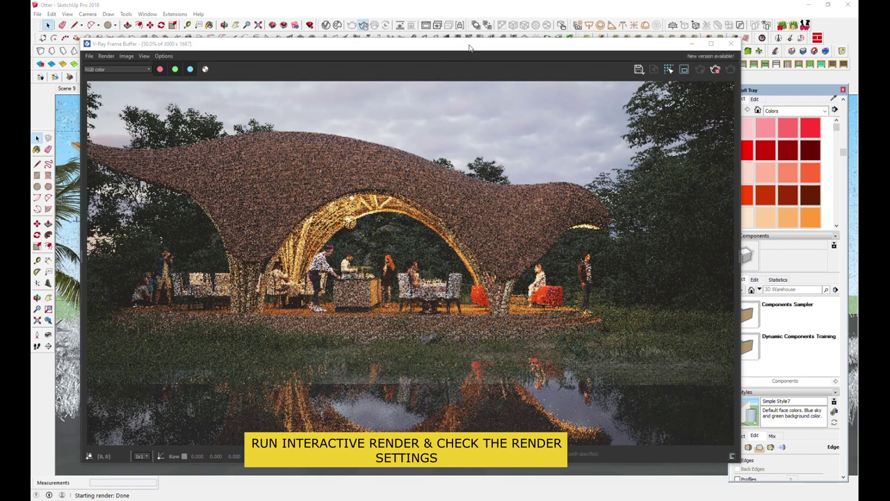
pyautogui.moveTo(468, 48); pyautogui.dragTo(443, 42)
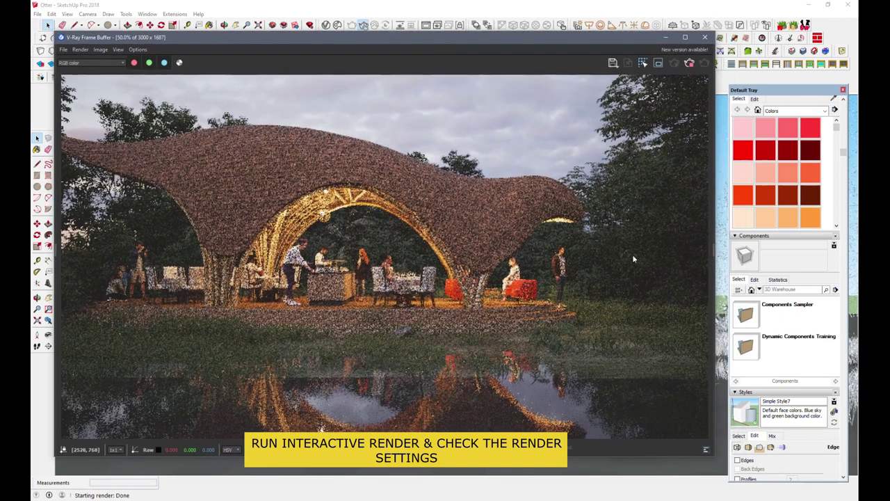
# Add an Exposure correction layer at 4.605 with Highlight Burn around 0.078.
pyautogui.click(714, 249)
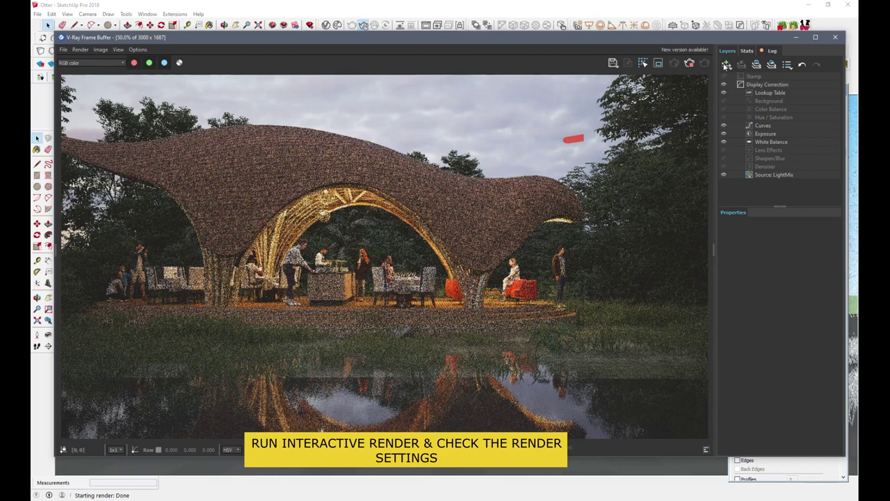
pyautogui.click(726, 64)
pyautogui.click(738, 135)
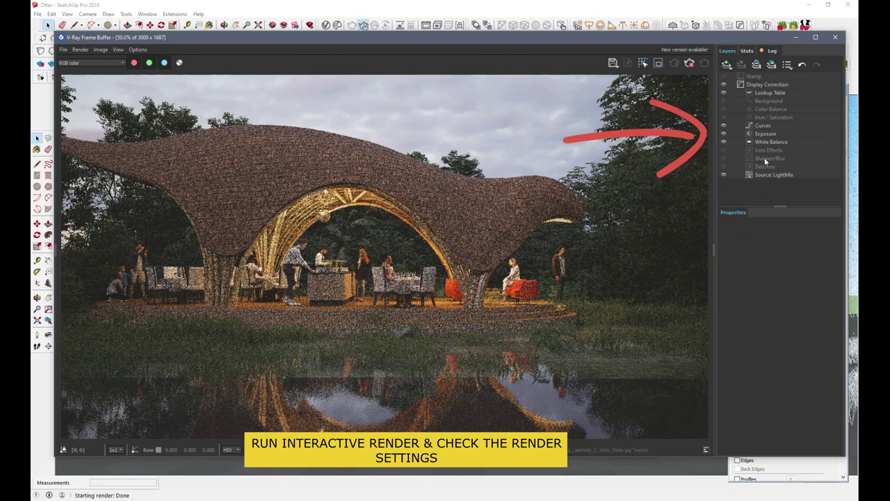
pyautogui.click(765, 135)
pyautogui.moveTo(764, 251); pyautogui.dragTo(804, 252)
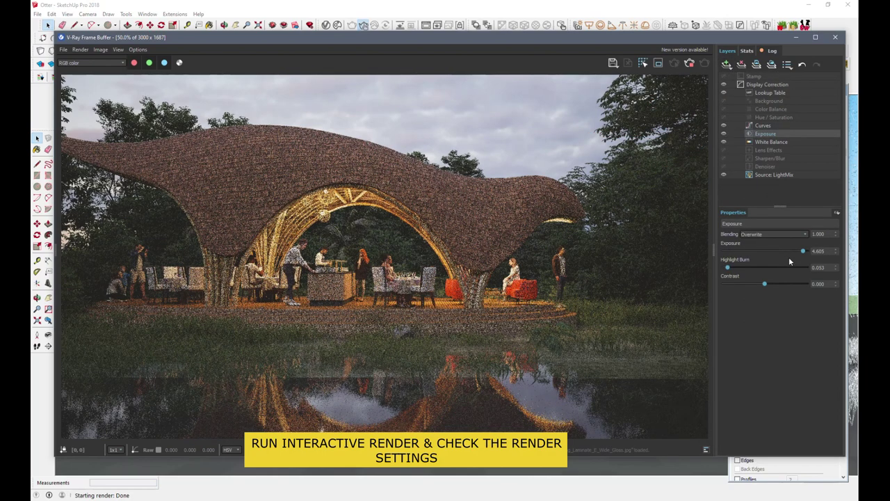
pyautogui.moveTo(728, 268); pyautogui.dragTo(781, 269)
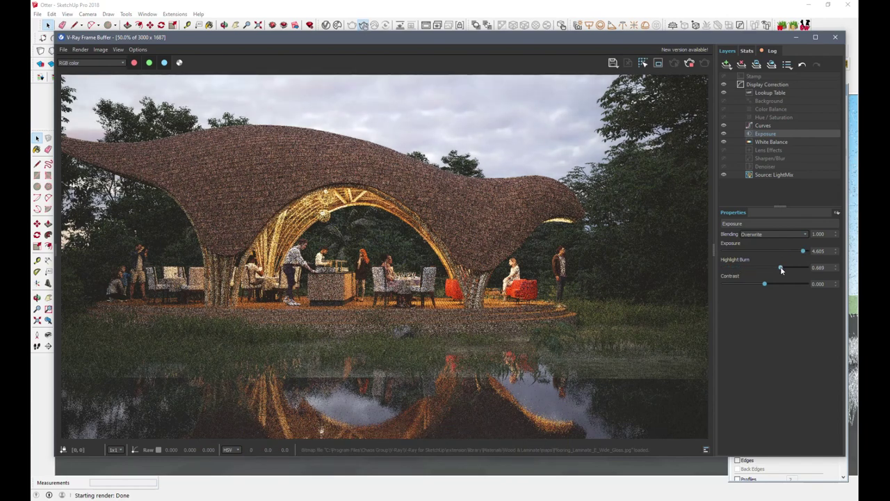
pyautogui.moveTo(781, 269); pyautogui.dragTo(730, 270)
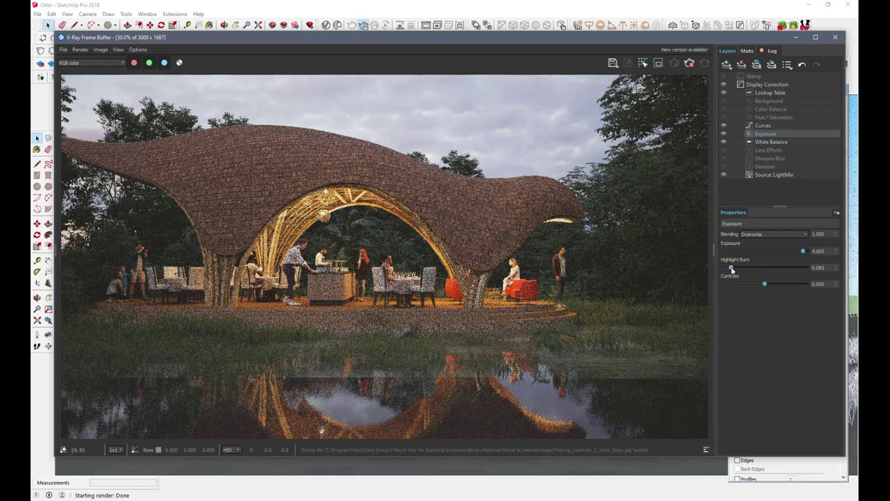
# Reshape the master Curves and set White Balance temperature to about 6735.
pyautogui.click(764, 125)
pyautogui.moveTo(784, 306); pyautogui.dragTo(784, 317)
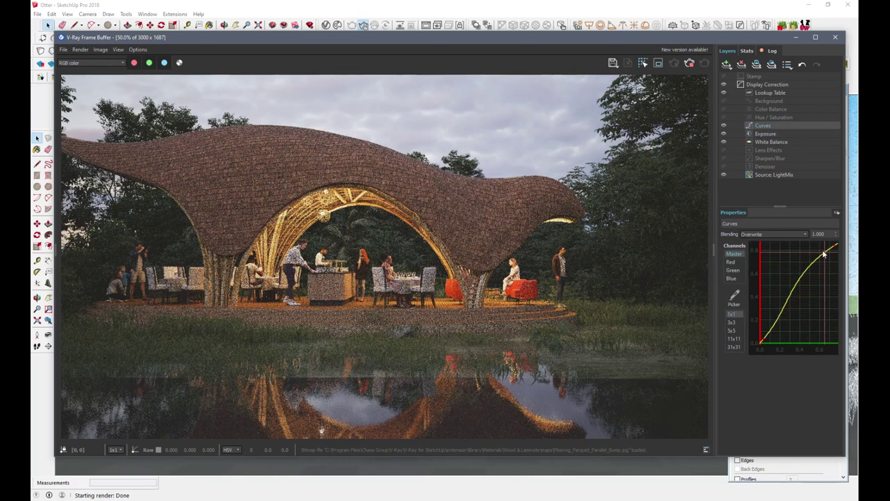
pyautogui.click(771, 142)
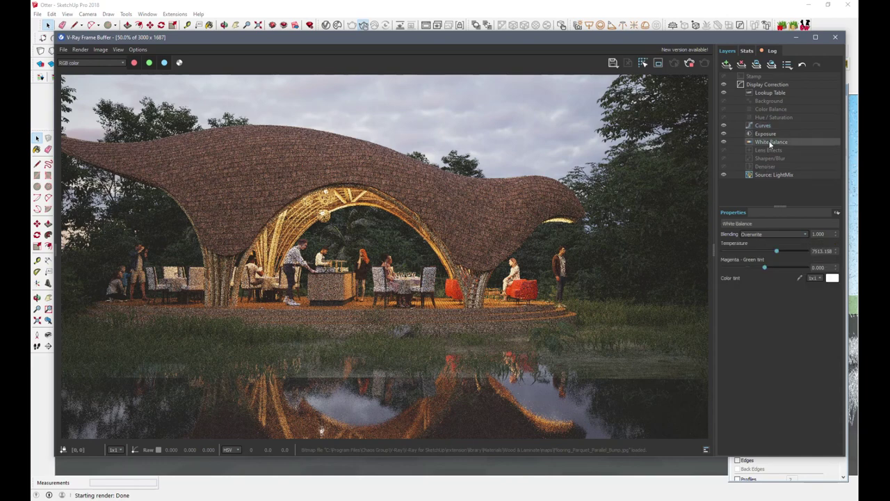
pyautogui.moveTo(777, 252); pyautogui.dragTo(742, 252)
pyautogui.moveTo(742, 252); pyautogui.dragTo(767, 252)
# Toggle the Lookup Table correction off and on twice, leave it on, and minimize the frame buffer.
pyautogui.click(770, 93)
pyautogui.click(724, 94)
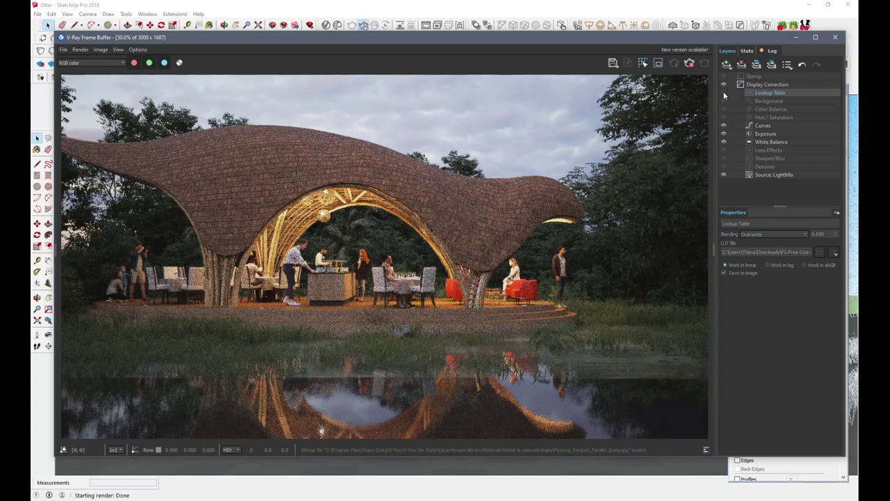
pyautogui.click(724, 93)
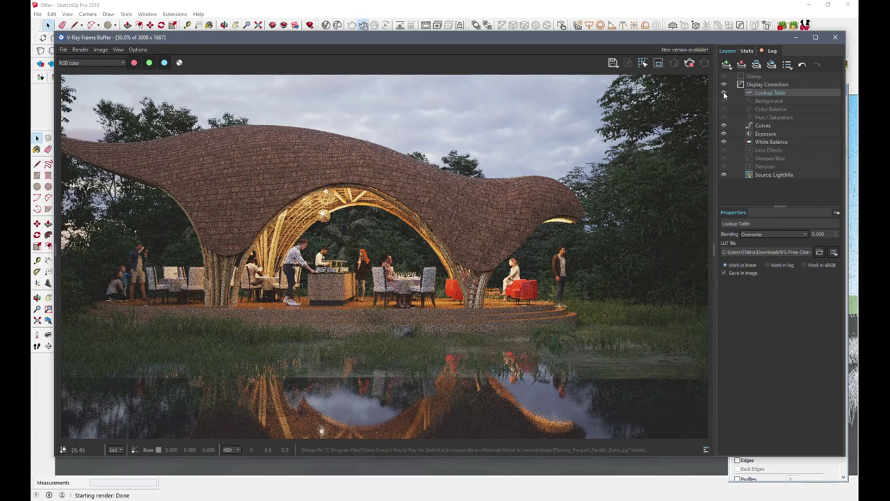
pyautogui.click(724, 93)
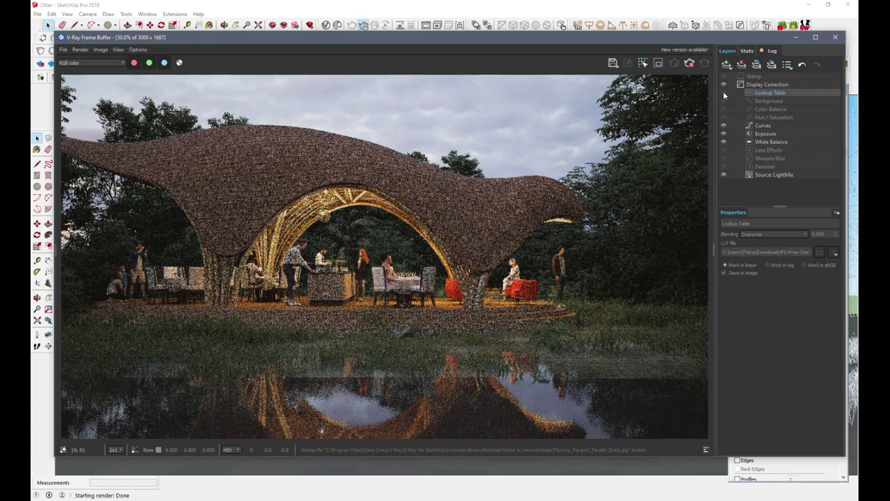
pyautogui.click(724, 93)
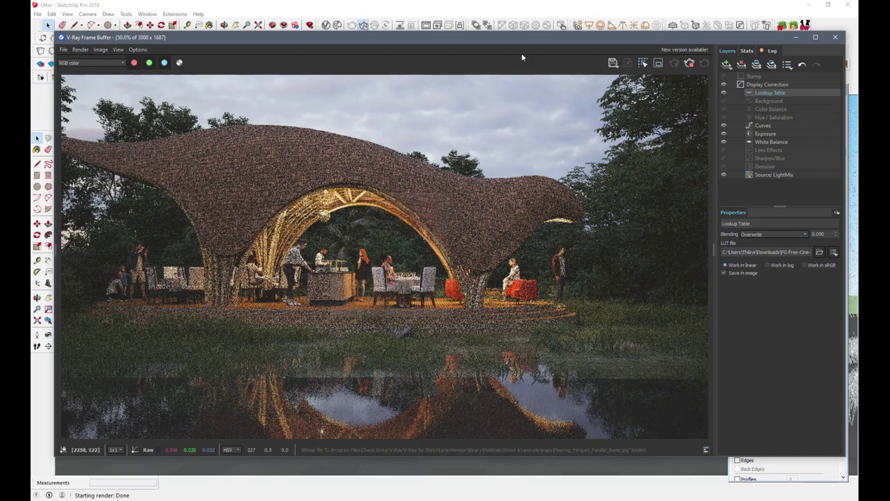
pyautogui.moveTo(621, 41); pyautogui.dragTo(614, 49)
pyautogui.click(788, 45)
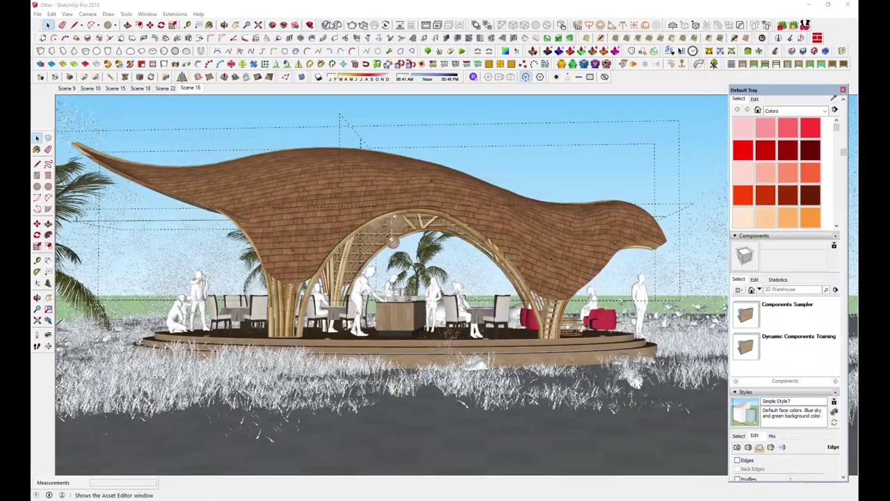
# Select the Dome Light and inspect its HDRI texture's colour correction, bitmap and placement options.
pyautogui.click(327, 25)
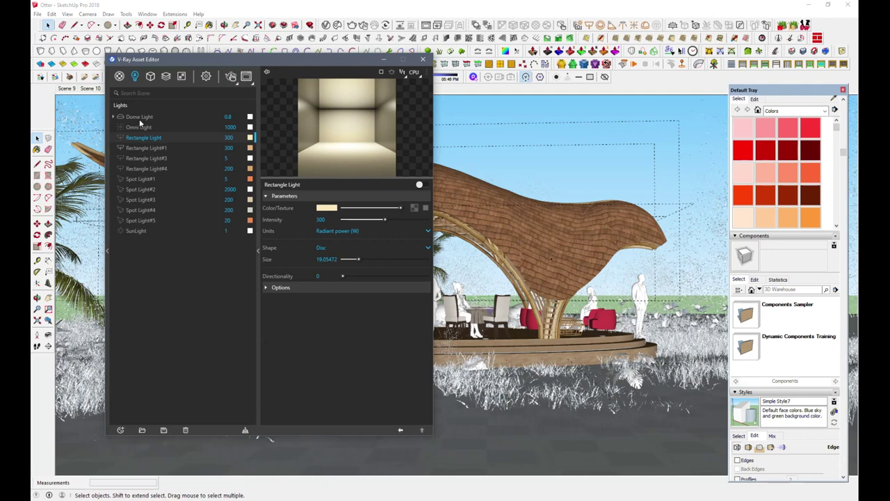
pyautogui.click(140, 117)
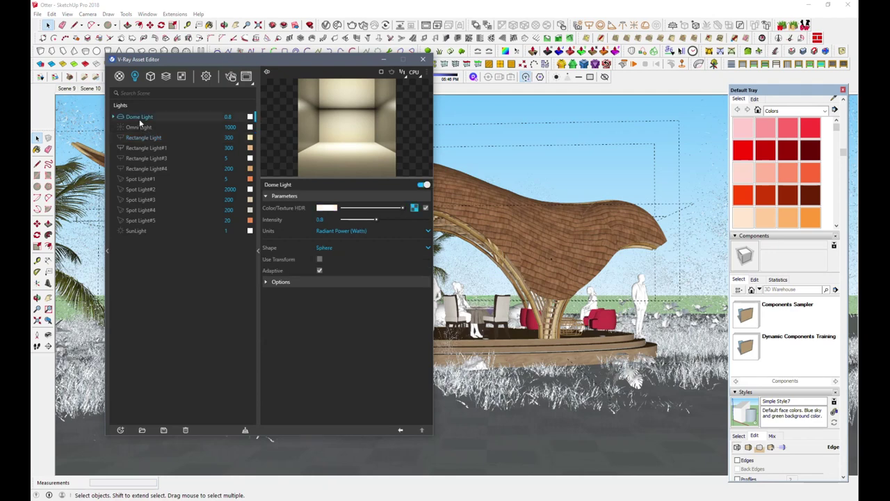
pyautogui.click(415, 208)
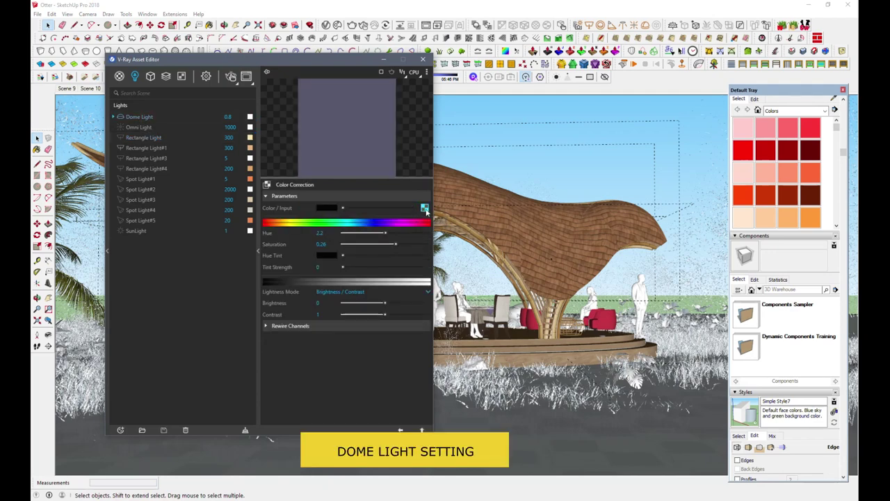
pyautogui.click(425, 209)
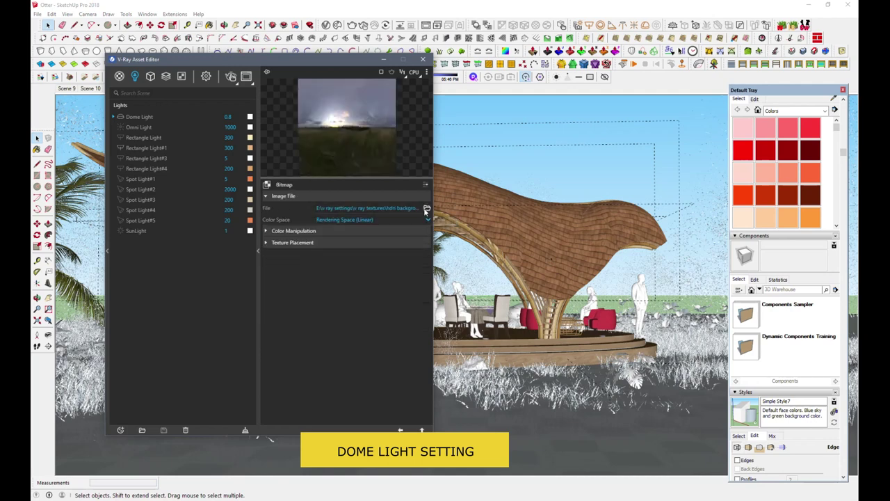
pyautogui.click(303, 232)
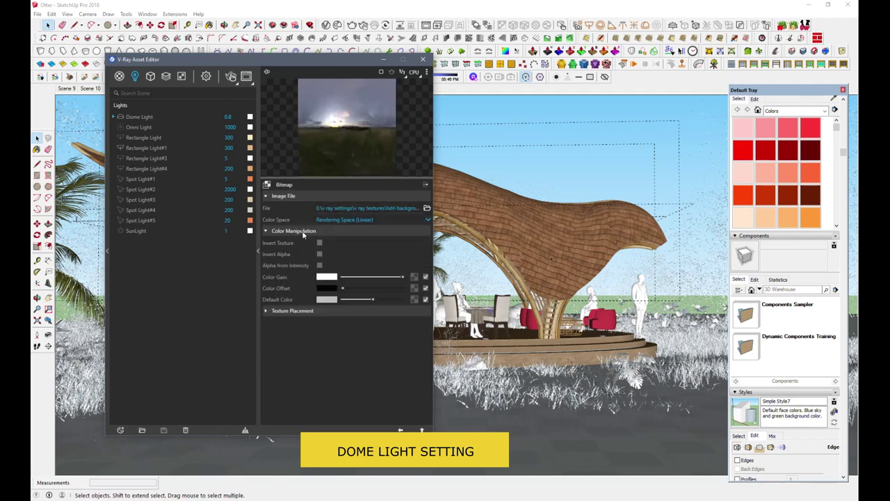
pyautogui.click(295, 310)
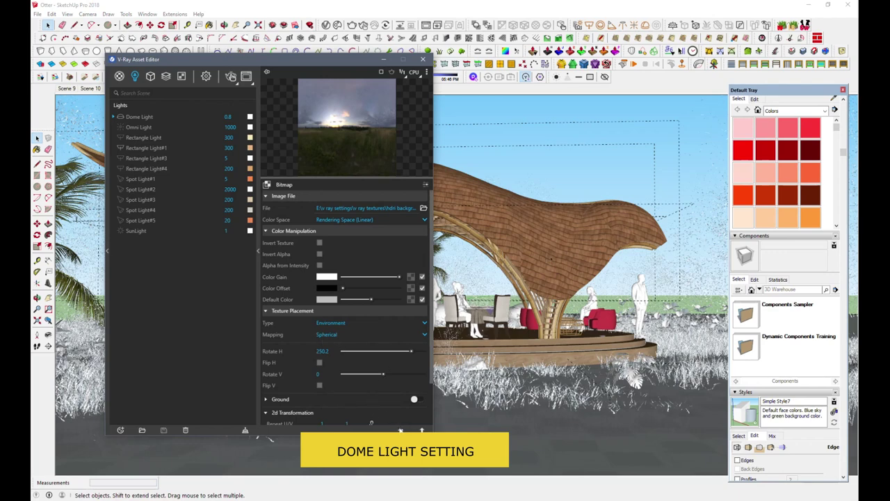
# Lower the dome texture's colour-correction saturation to 0.12 and return to the Dome Light parameters.
pyautogui.click(425, 184)
pyautogui.rightClick(425, 208)
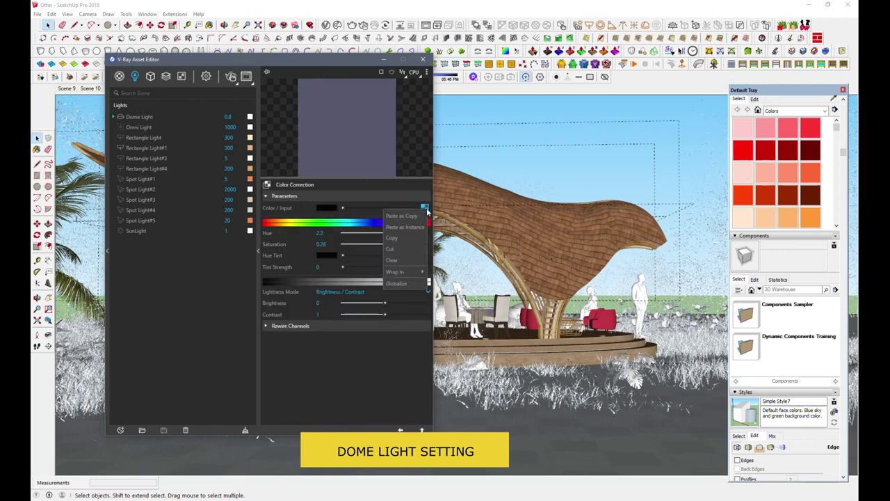
pyautogui.moveTo(396, 271)
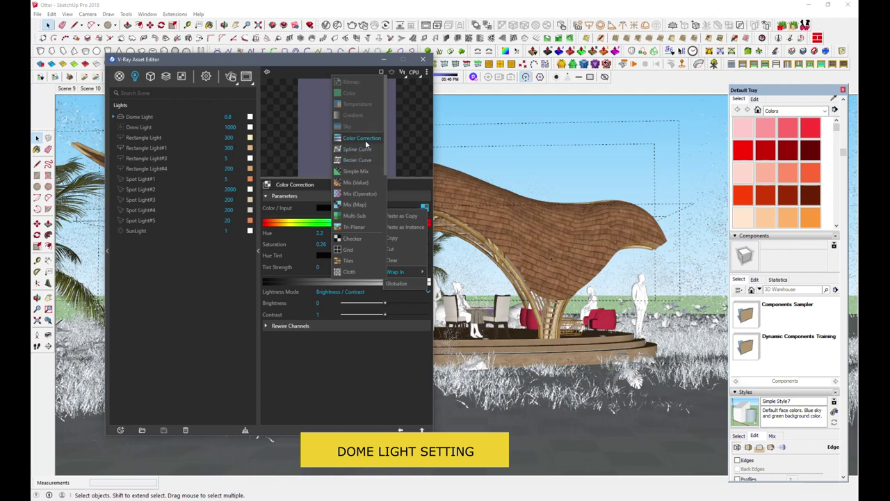
pyautogui.click(356, 384)
pyautogui.moveTo(395, 244); pyautogui.dragTo(395, 244)
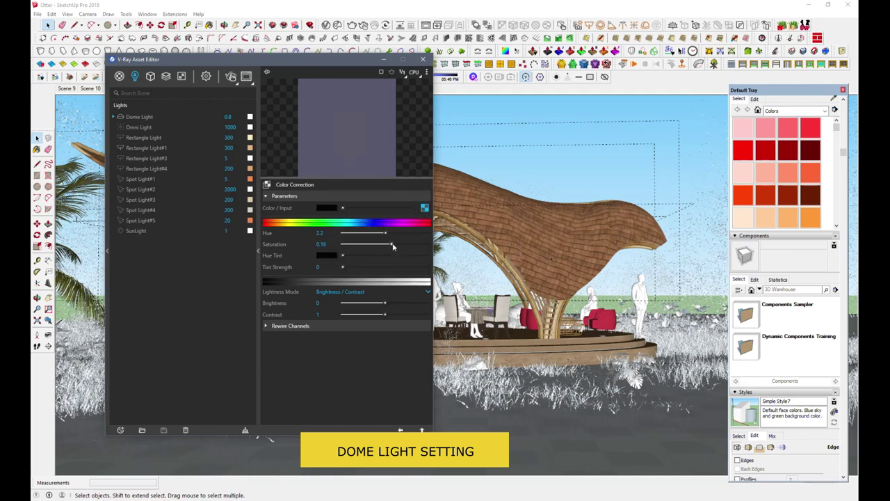
pyautogui.click(139, 117)
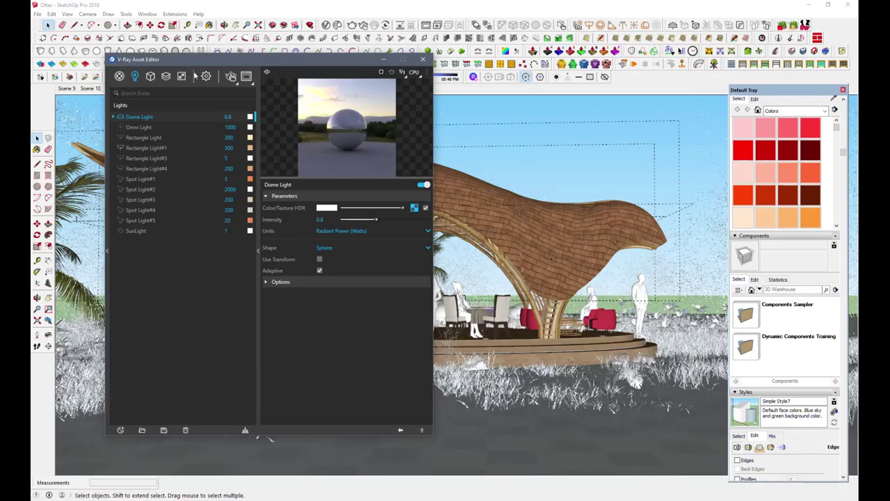
pyautogui.click(206, 76)
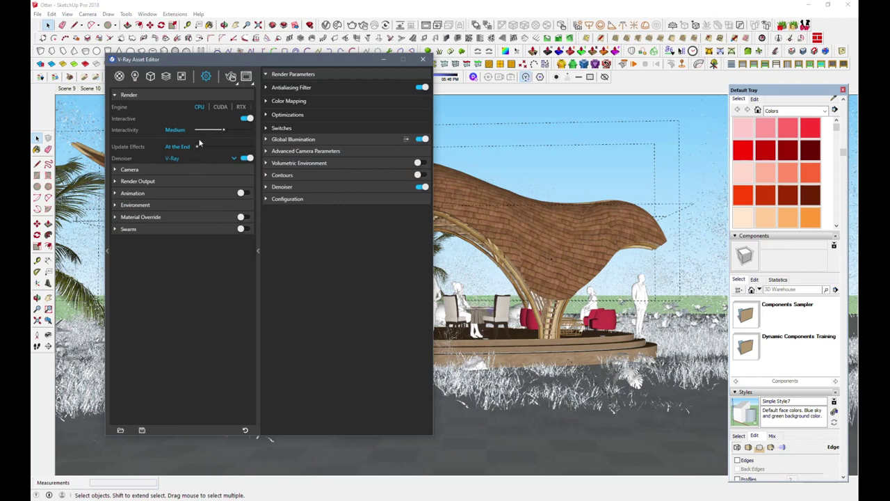
# Turn off interactive rendering and set Global Illumination secondary rays to Light cache.
pyautogui.click(247, 119)
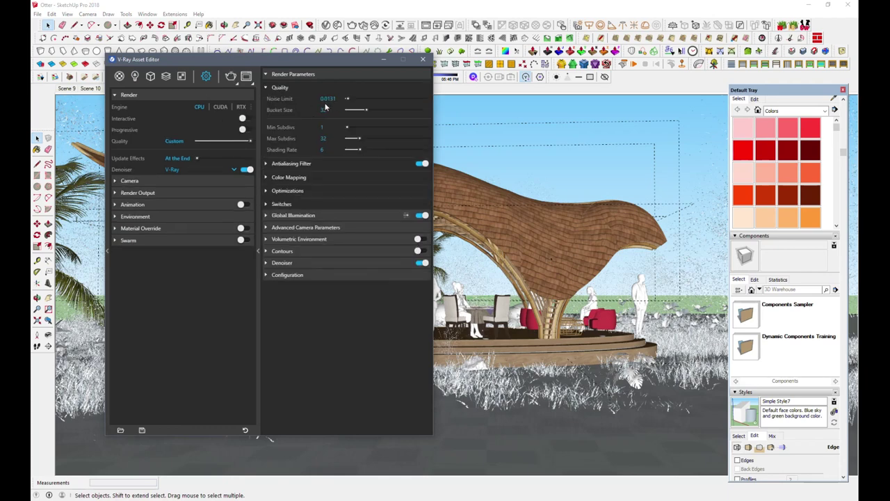
pyautogui.click(299, 178)
pyautogui.click(292, 214)
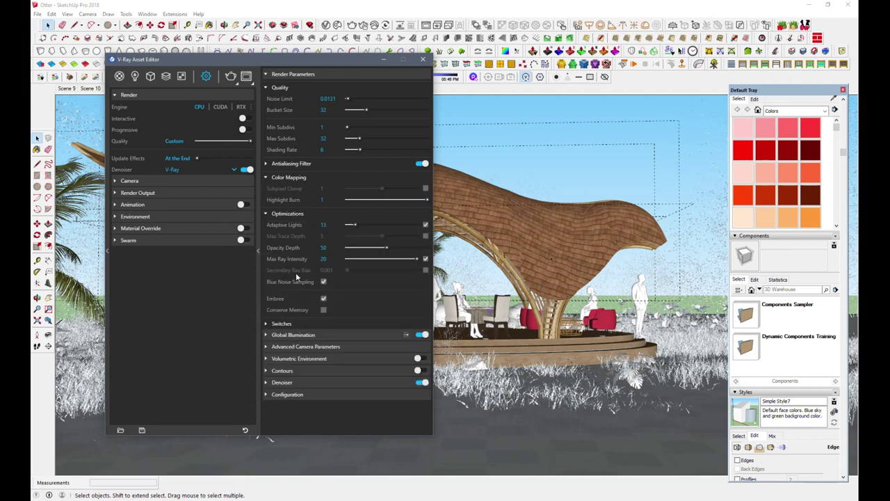
pyautogui.click(300, 337)
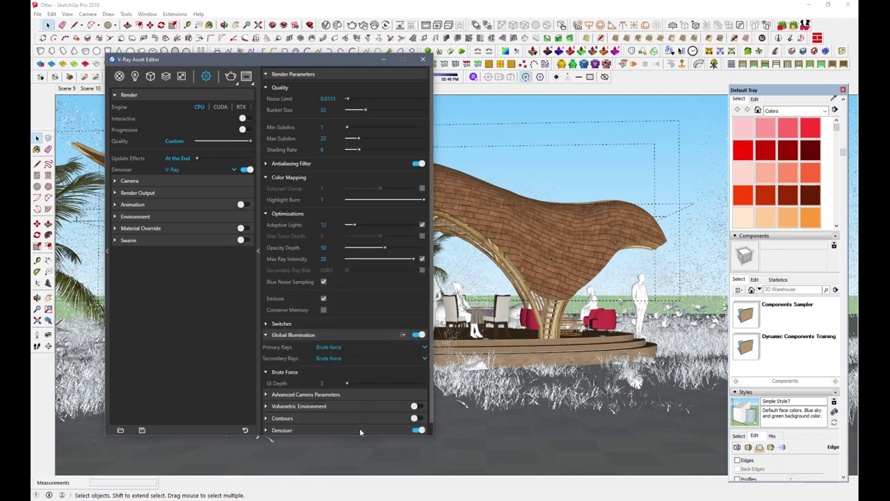
pyautogui.moveTo(358, 437); pyautogui.dragTo(358, 473)
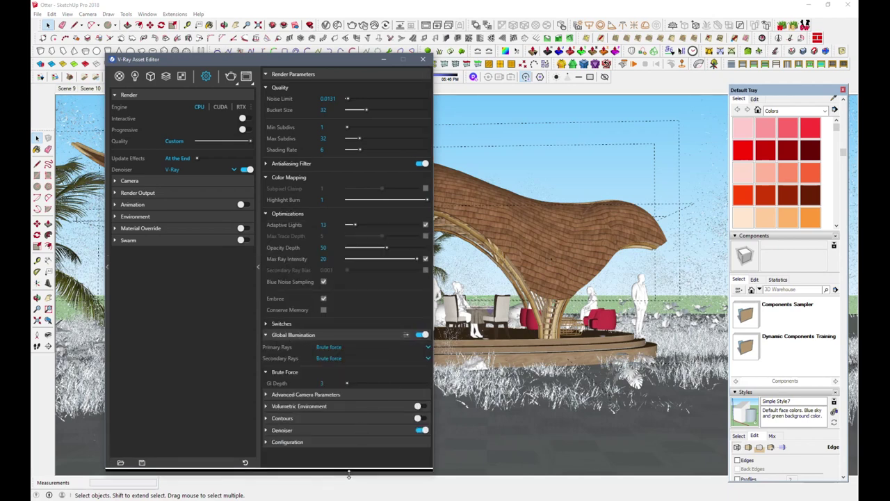
pyautogui.click(332, 358)
pyautogui.click(331, 390)
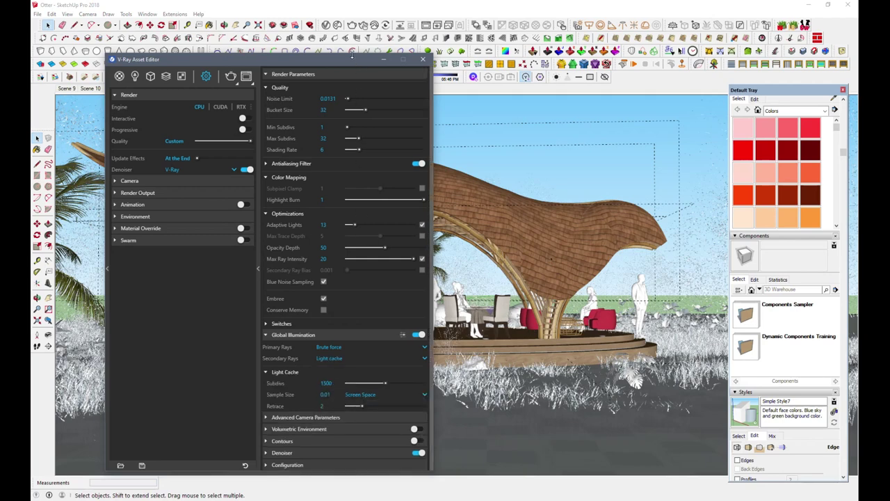
pyautogui.moveTo(352, 55); pyautogui.dragTo(360, 12)
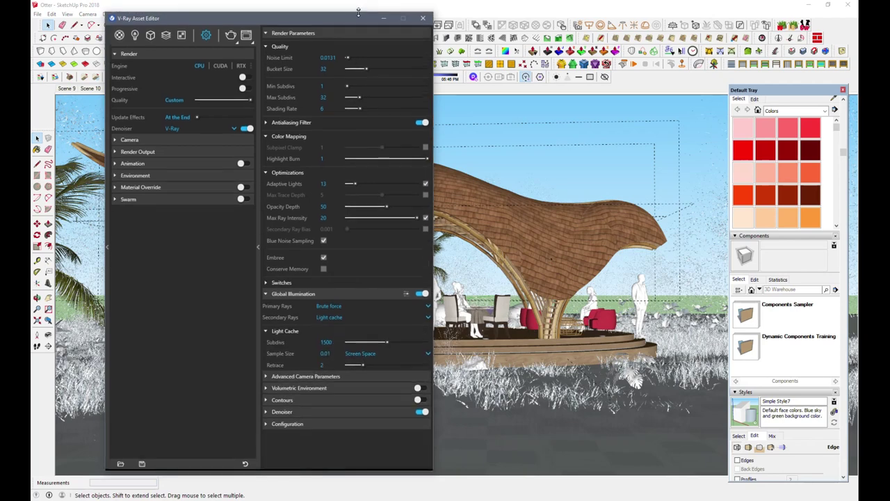
# Review the Denoiser, Camera exposure, lens Effects and Render Output image size settings.
pyautogui.click(284, 407)
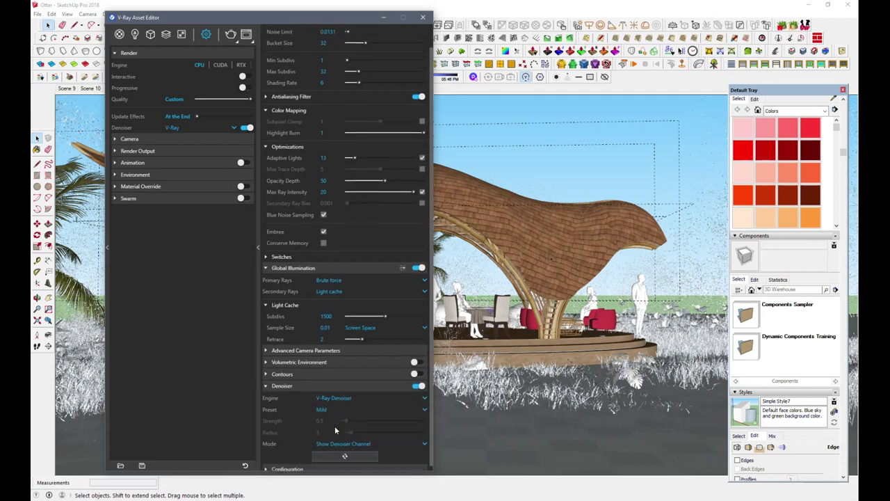
pyautogui.click(130, 139)
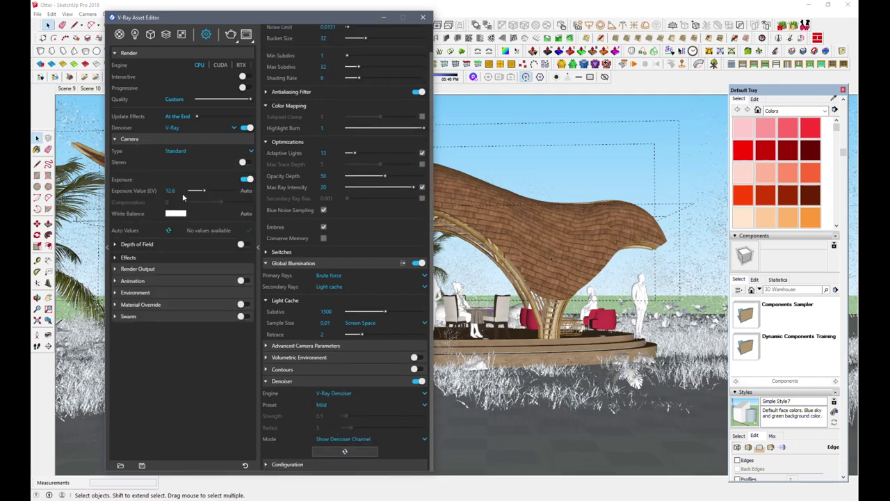
pyautogui.click(129, 257)
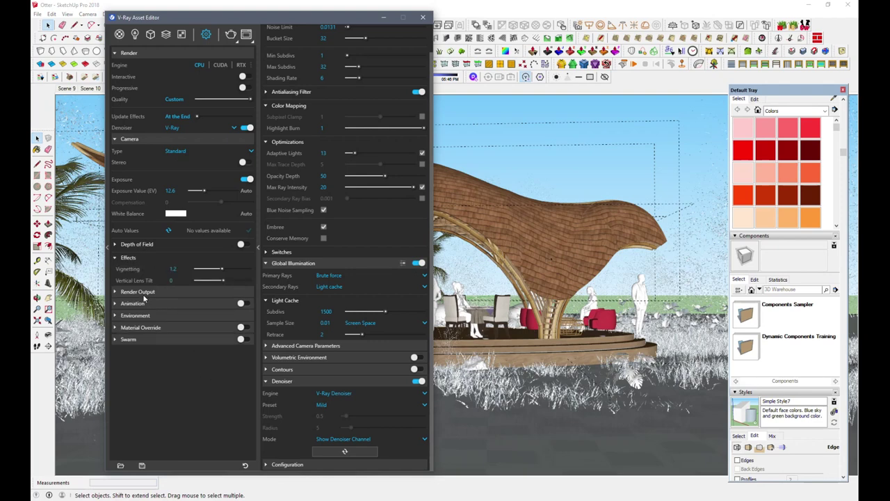
pyautogui.click(144, 292)
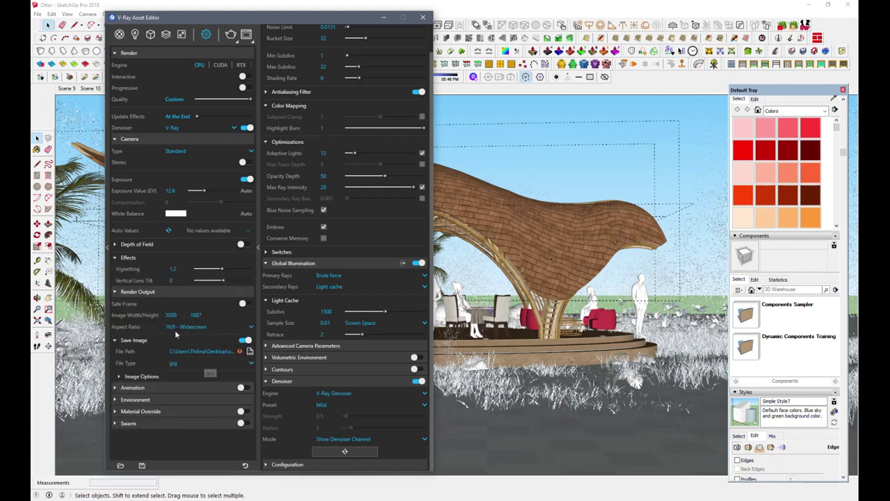